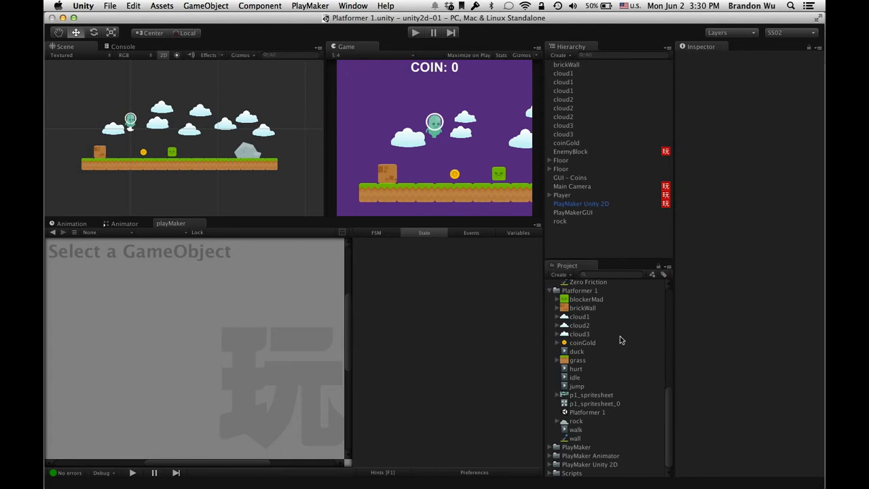
Switch to Finder and preview the bg.png image in the Platformer Pack folder
{"action": "key", "text": "super+Tab"}
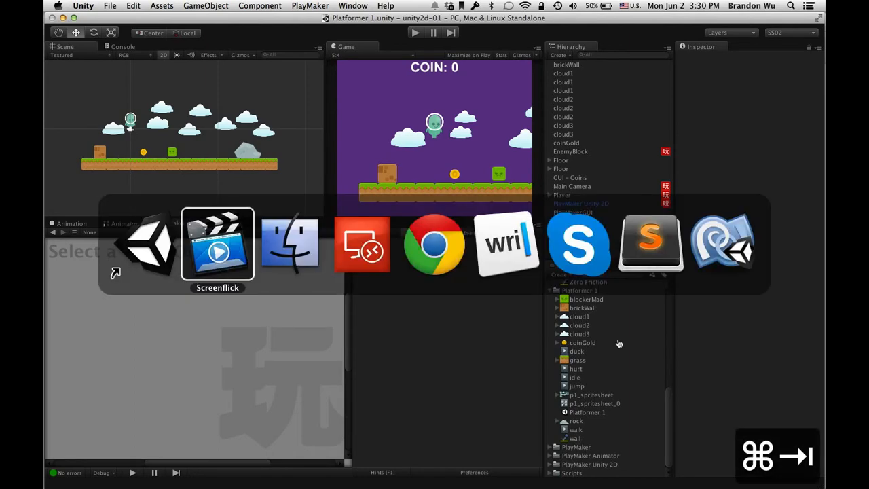
{"action": "key", "text": "super+shift+Tab"}
{"action": "key", "text": "super+Tab"}
{"action": "key", "text": "Tab"}
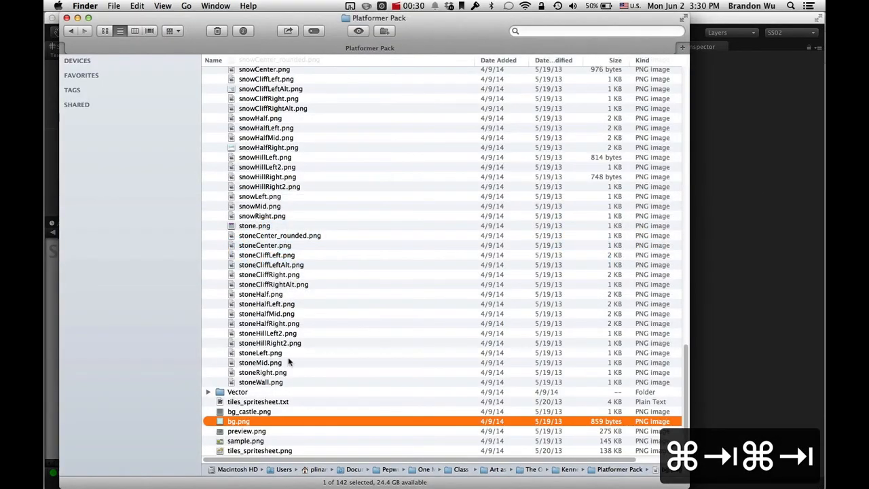
{"action": "left_click", "coordinate": [247, 412]}
{"action": "left_click", "coordinate": [244, 421]}
{"action": "key", "text": "space"}
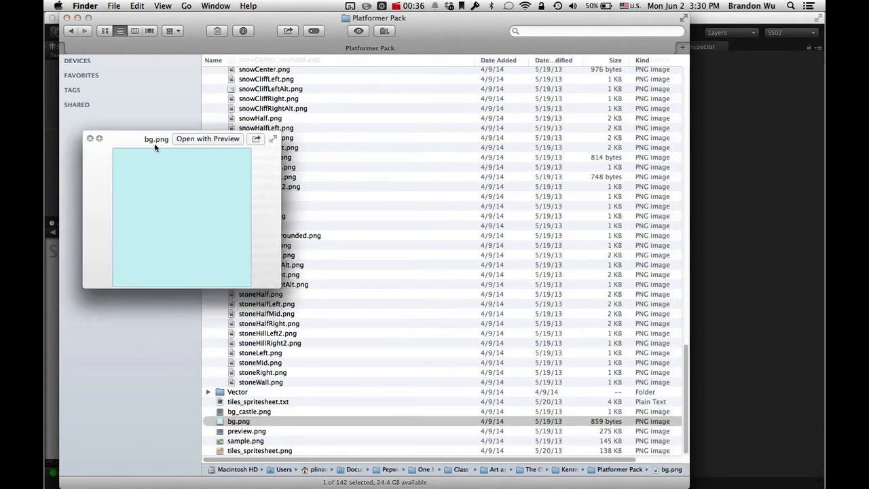
{"action": "key", "text": "space"}
Import bg.png from Finder into the Platformer 1 project folder in Unity and select the imported asset
{"action": "left_click_drag", "start_coordinate": [243, 422], "coordinate": [581, 305]}
{"action": "key", "text": "super+Tab"}
{"action": "left_click", "coordinate": [580, 307]}
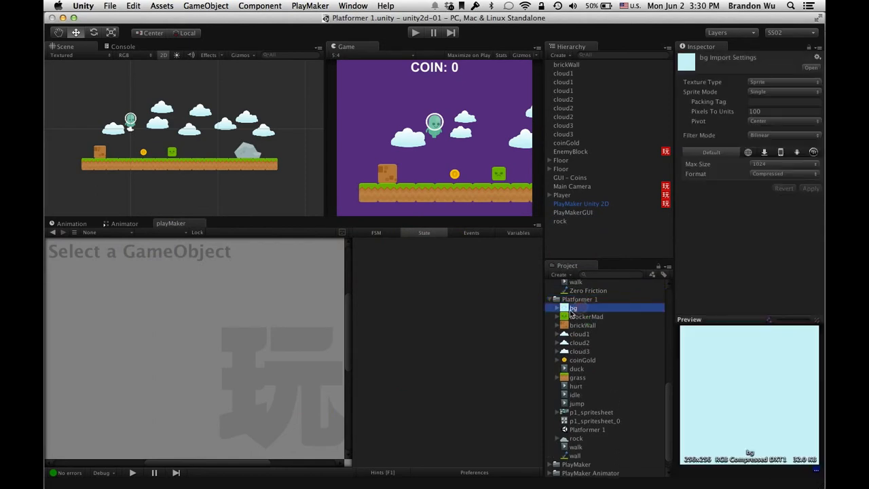
Add the bg sprite from the Platformer 1 folder to the scene as a game object
{"action": "left_click", "coordinate": [557, 309]}
{"action": "left_click", "coordinate": [558, 308]}
{"action": "left_click_drag", "start_coordinate": [558, 308], "coordinate": [571, 224]}
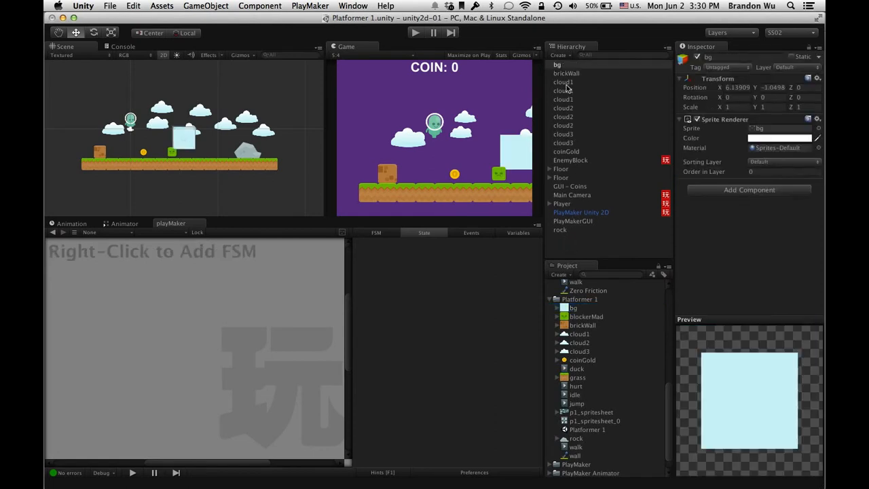
Rename the bg game object as HPBar
{"action": "left_click", "coordinate": [730, 56]}
{"action": "type", "text": "HP"}
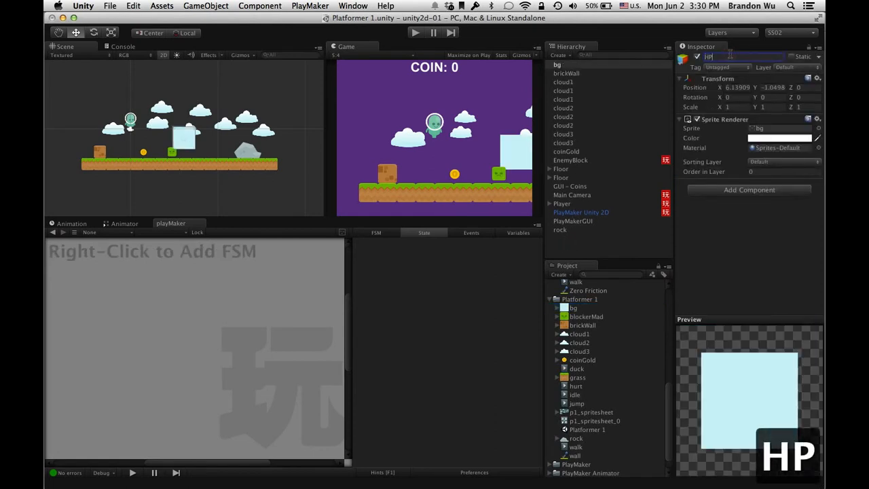
{"action": "type", "text": "Bat"}
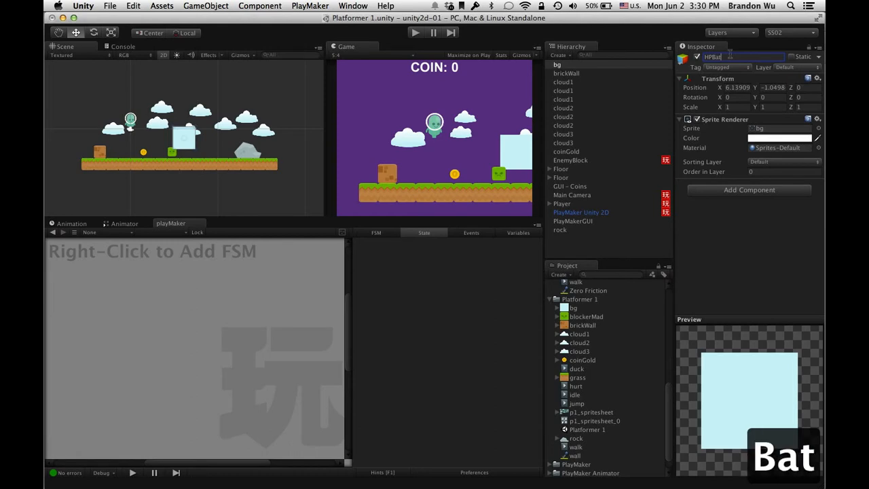
{"action": "key", "text": "BackSpace"}
{"action": "type", "text": "r"}
{"action": "key", "text": "Return"}
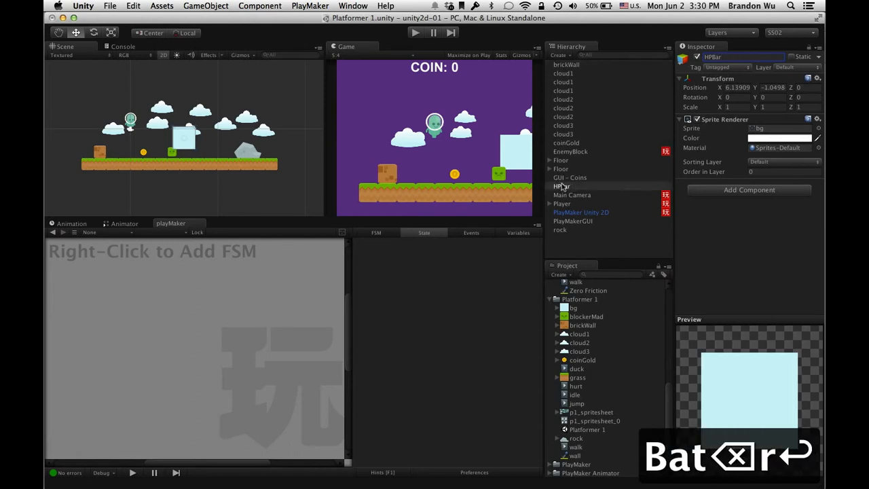
Move HPBar to the upper-left corner of the camera view and shrink it uniformly to a scale of about 0.96
{"action": "left_click_drag", "start_coordinate": [185, 142], "coordinate": [83, 98]}
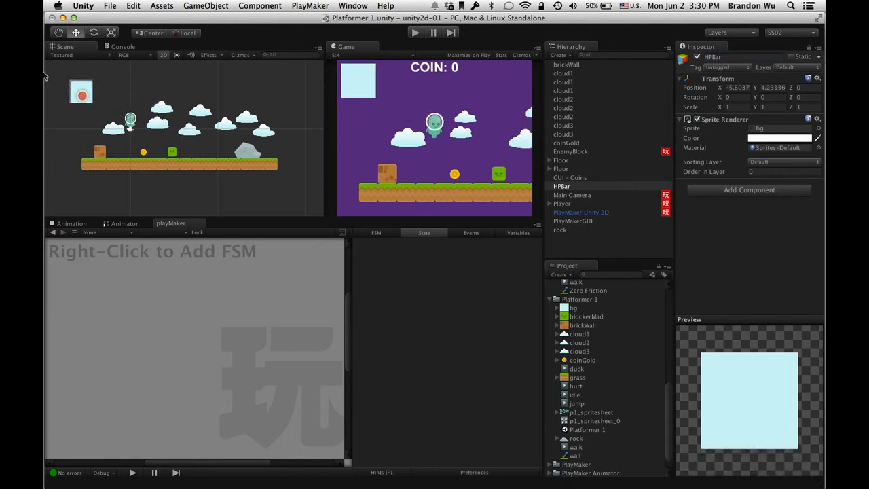
{"action": "left_click", "coordinate": [112, 34]}
{"action": "scroll", "coordinate": [126, 96], "scroll_direction": "up", "scroll_amount": 1}
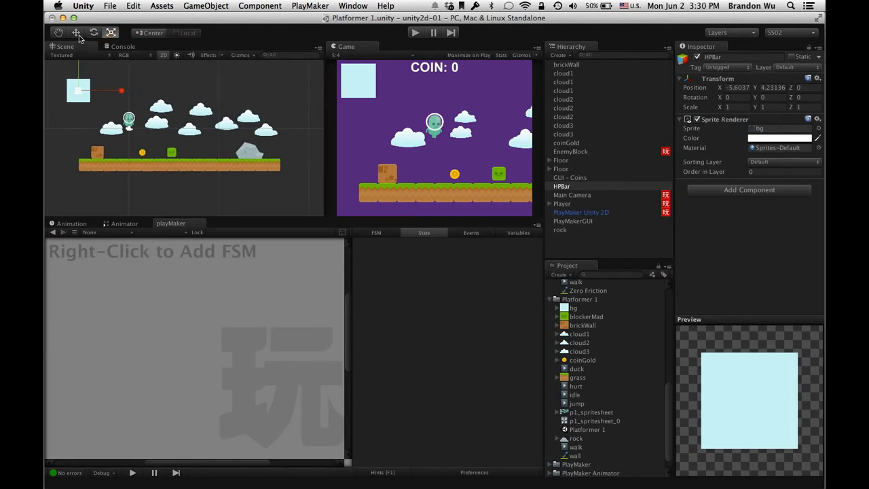
{"action": "scroll", "coordinate": [87, 88], "scroll_direction": "up", "scroll_amount": 2}
{"action": "middle_click_drag", "start_coordinate": [87, 88], "coordinate": [165, 111]}
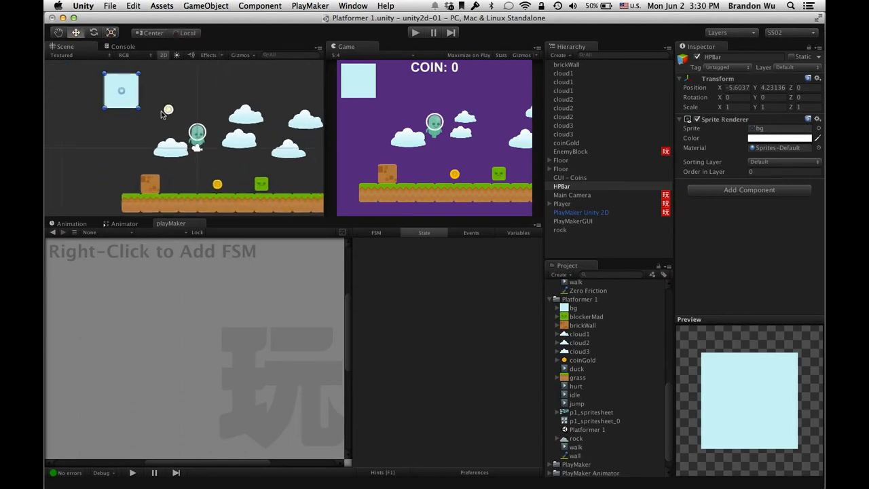
{"action": "scroll", "coordinate": [152, 93], "scroll_direction": "up", "scroll_amount": 3}
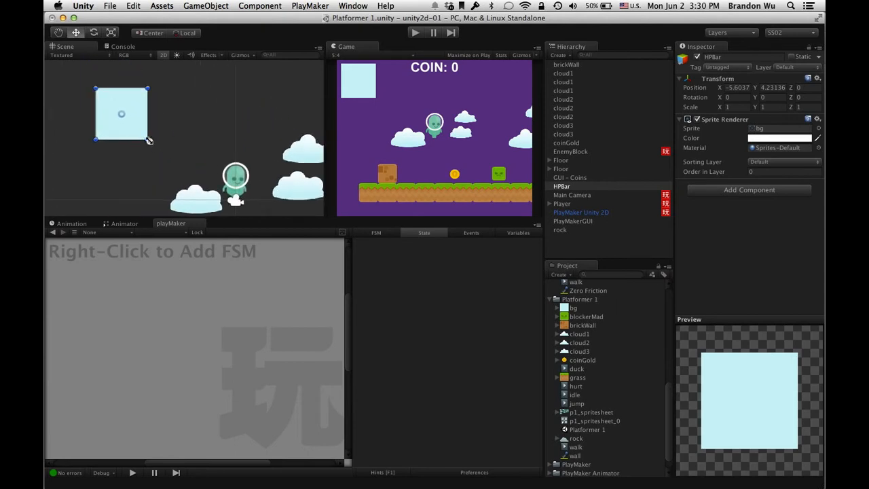
{"action": "mouse_move", "coordinate": [149, 140]}
{"action": "left_mouse_down", "text": "shift"}
{"action": "mouse_move", "coordinate": [170, 163]}
{"action": "mouse_move", "coordinate": [159, 126]}
{"action": "left_mouse_up", "text": "shift"}
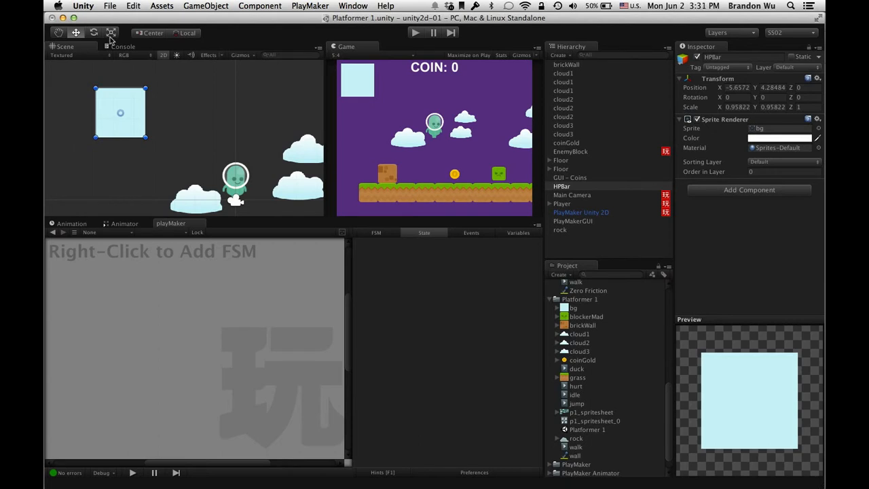
{"action": "left_click_drag", "start_coordinate": [145, 137], "coordinate": [182, 174], "text": "shift"}
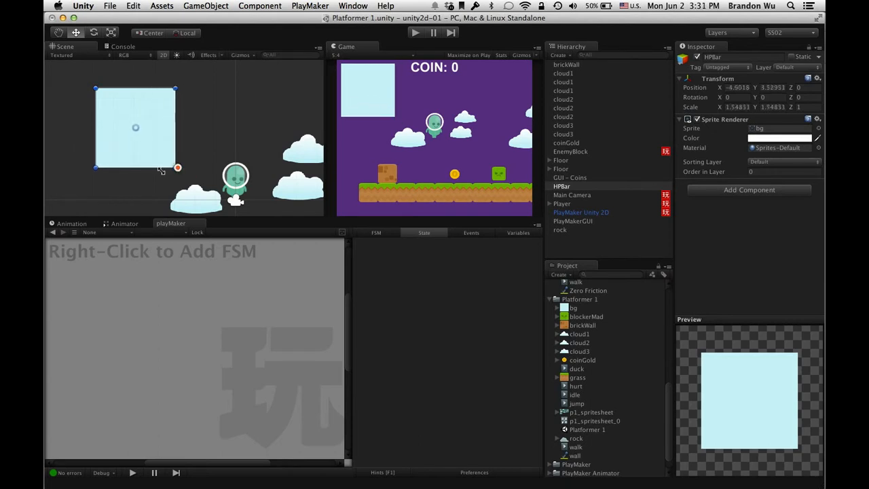
{"action": "left_click_drag", "start_coordinate": [96, 164], "coordinate": [122, 167], "text": "shift"}
{"action": "key", "text": "super+z"}
{"action": "key", "text": "super+z"}
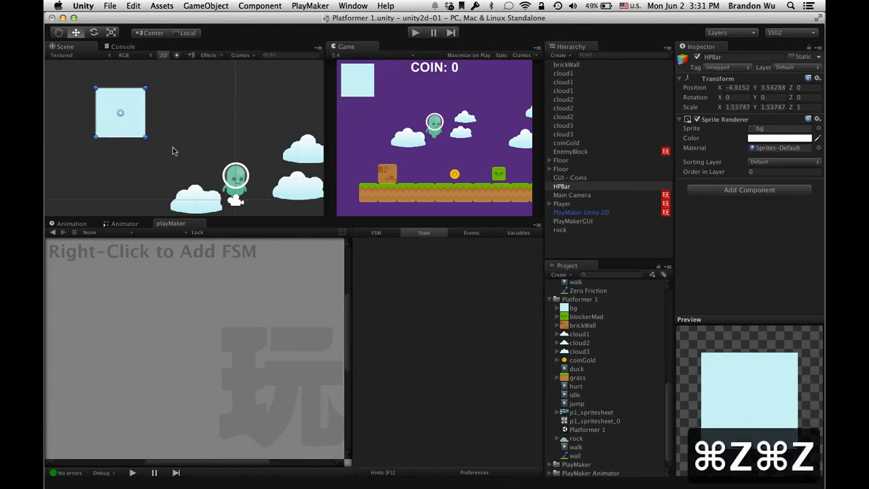
Flatten HPBar into a horizontal bar with an X scale of 1 and a Y scale of 0.25
{"action": "left_click", "coordinate": [113, 34]}
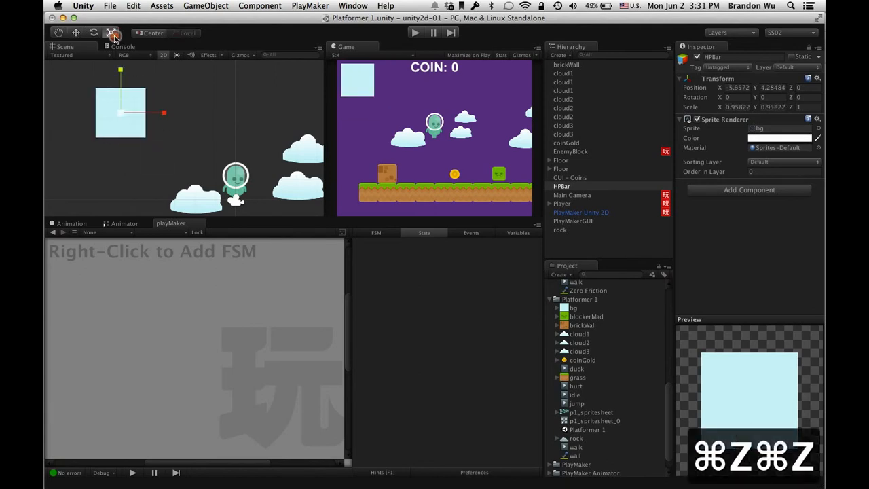
{"action": "left_click_drag", "start_coordinate": [120, 72], "coordinate": [123, 110]}
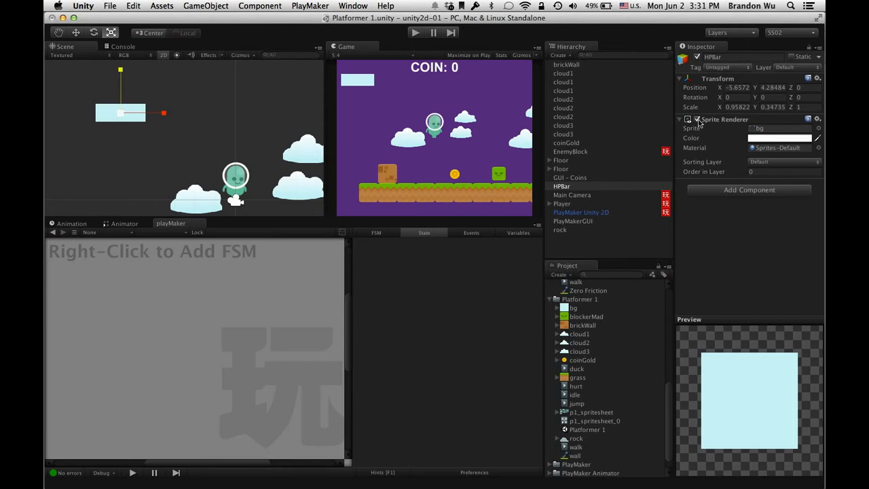
{"action": "left_click", "coordinate": [737, 107]}
{"action": "type", "text": "1"}
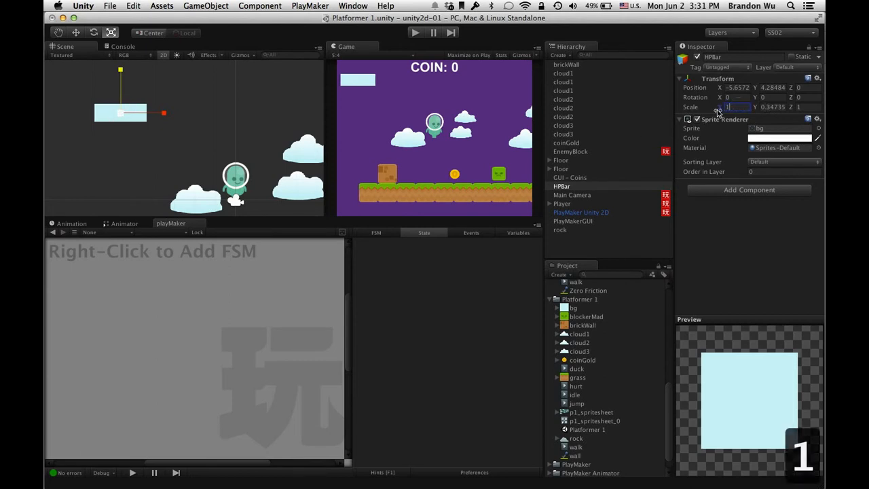
{"action": "key", "text": "Tab"}
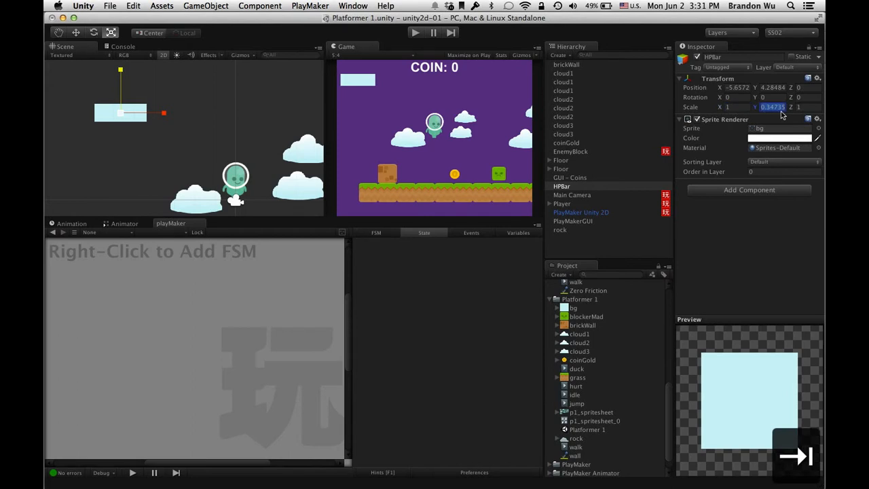
{"action": "type", "text": ".25"}
{"action": "key", "text": "Return"}
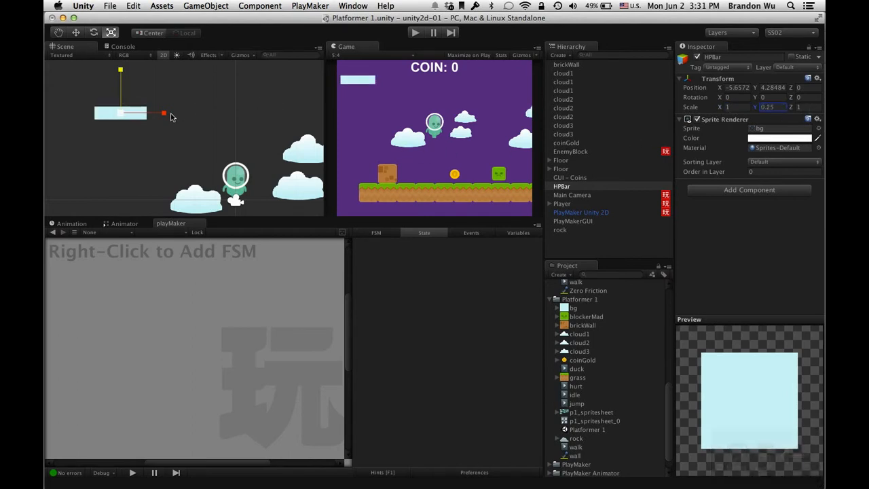
Widen HPBar to an X scale of about 1.925 and move it beside the coin counter, at about X -4.5, Y 5.2
{"action": "left_click_drag", "start_coordinate": [164, 113], "coordinate": [207, 116]}
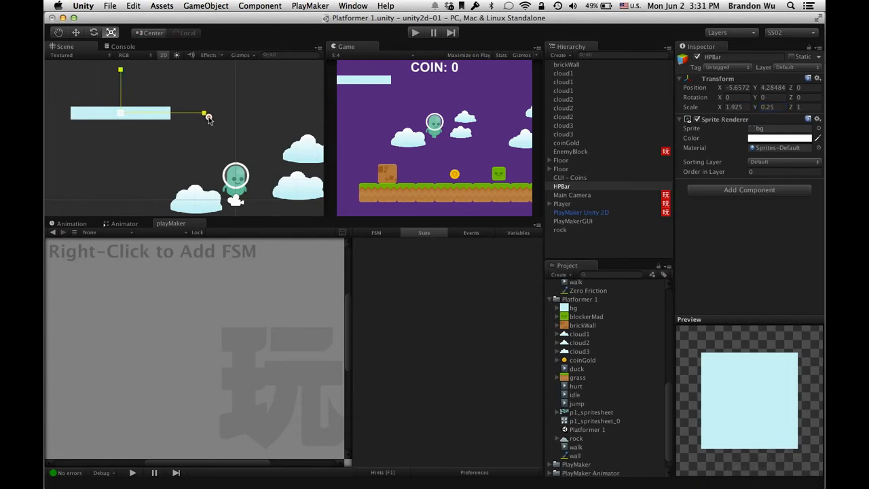
{"action": "key", "text": "w"}
{"action": "left_click_drag", "start_coordinate": [145, 116], "coordinate": [163, 97]}
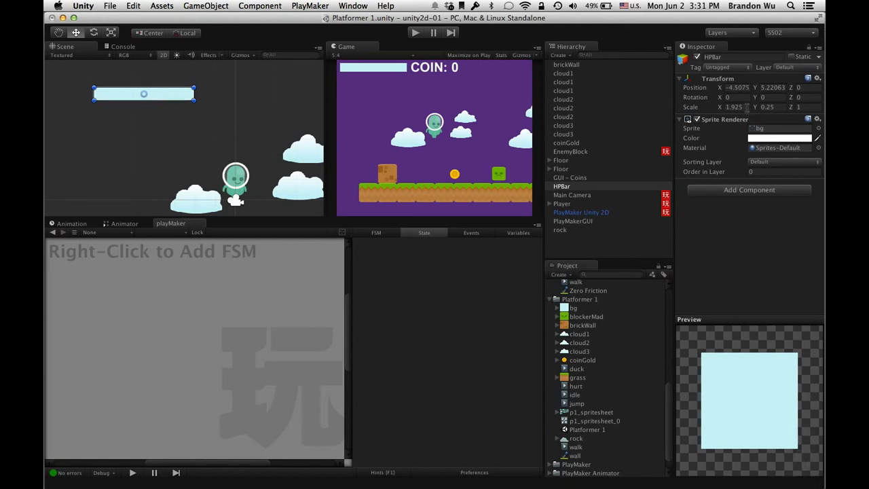
Try X scale values of 1 and 2 on HPBar
{"action": "left_click", "coordinate": [747, 107]}
{"action": "type", "text": "1"}
{"action": "key", "text": "Return"}
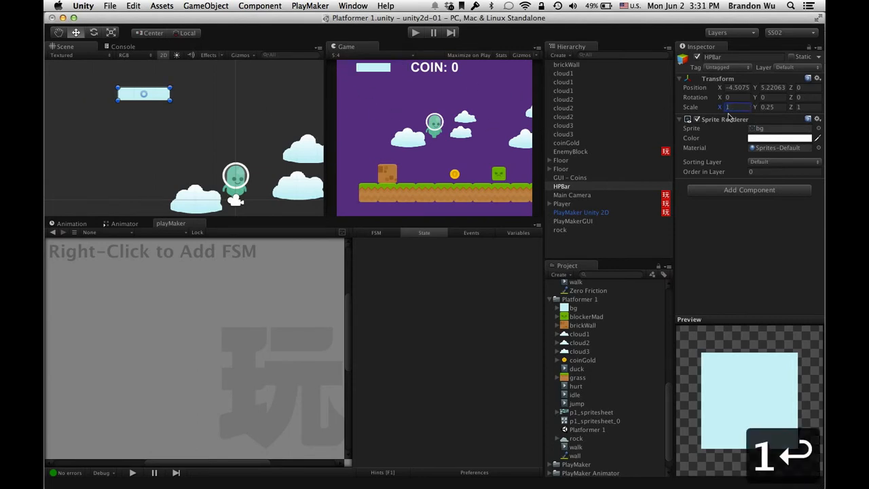
{"action": "type", "text": "2"}
{"action": "key", "text": "Return"}
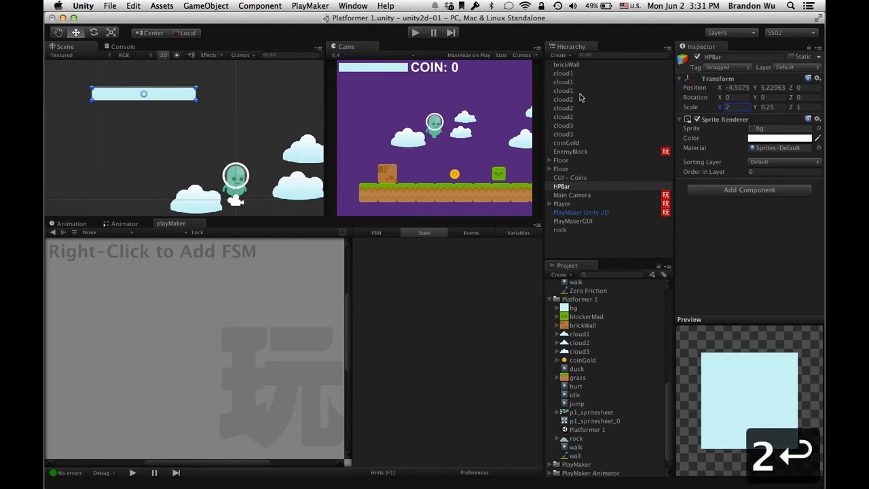
Set HPBar's X scale to 1.85 and save the scene
{"action": "left_click_drag", "start_coordinate": [721, 108], "coordinate": [716, 111]}
{"action": "left_click", "coordinate": [738, 106]}
{"action": "type", "text": "1.85"}
{"action": "key", "text": "Return"}
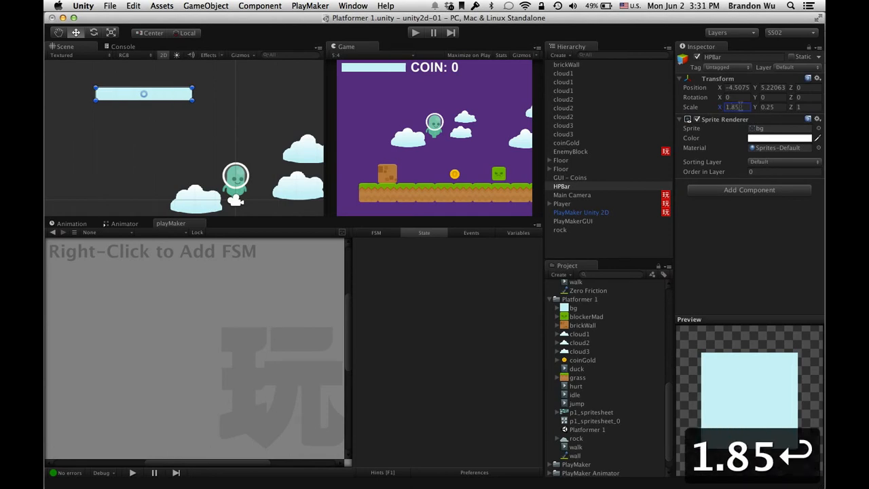
{"action": "key", "text": "super+s"}
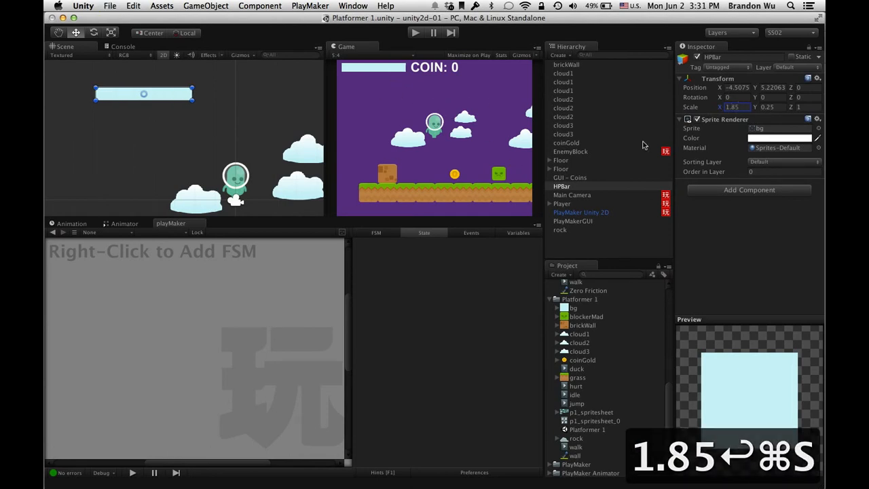
Set HPBar's X scale to 1
{"action": "left_click", "coordinate": [746, 108]}
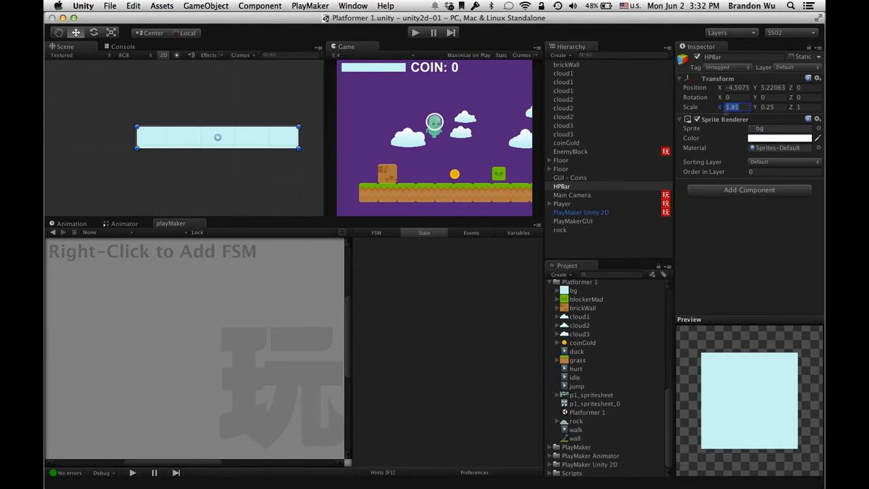
{"action": "type", "text": "1"}
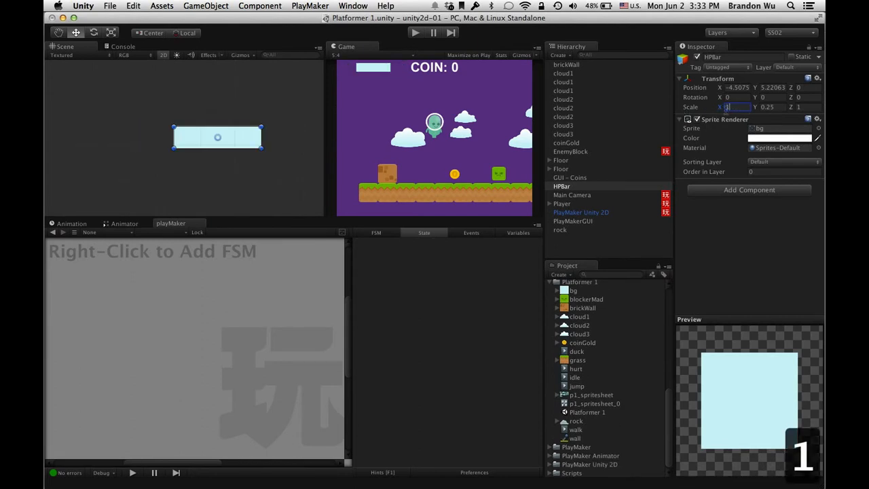
{"action": "key", "text": "Return"}
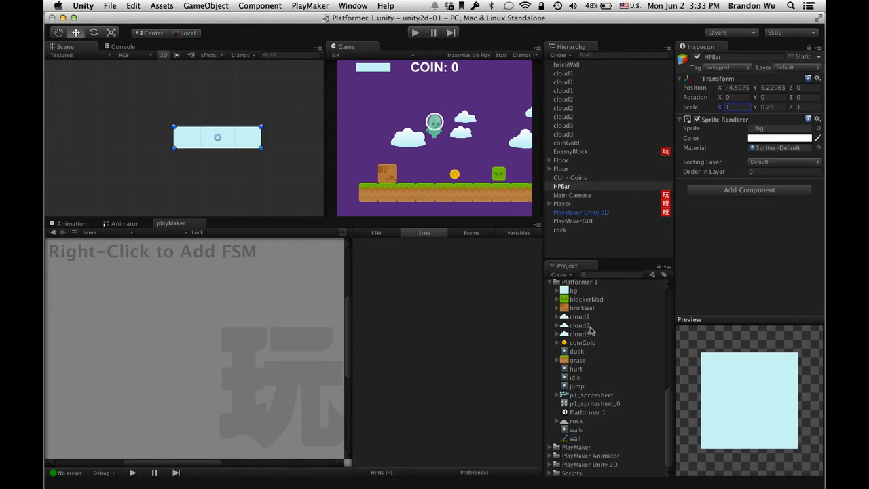
Set Pixels To Units to 50 in the bg texture's import settings and apply the change
{"action": "left_click", "coordinate": [575, 292]}
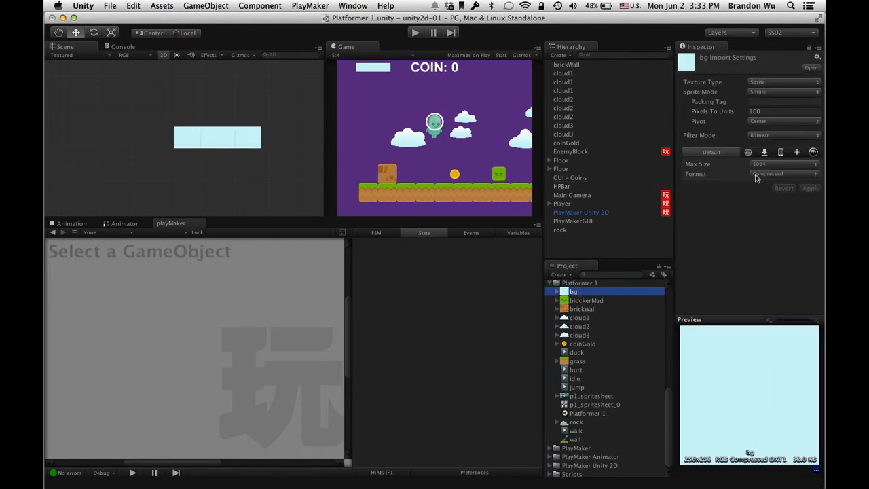
{"action": "left_click", "coordinate": [779, 93]}
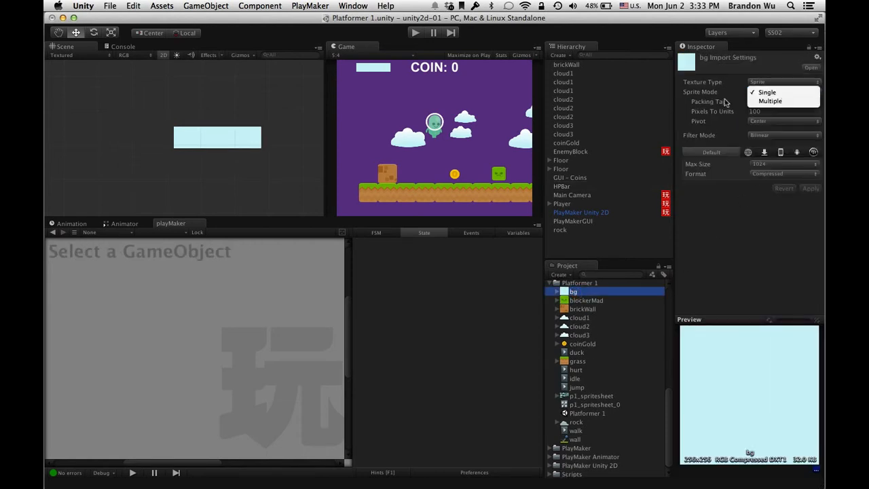
{"action": "left_click", "coordinate": [721, 102]}
{"action": "left_click", "coordinate": [763, 108]}
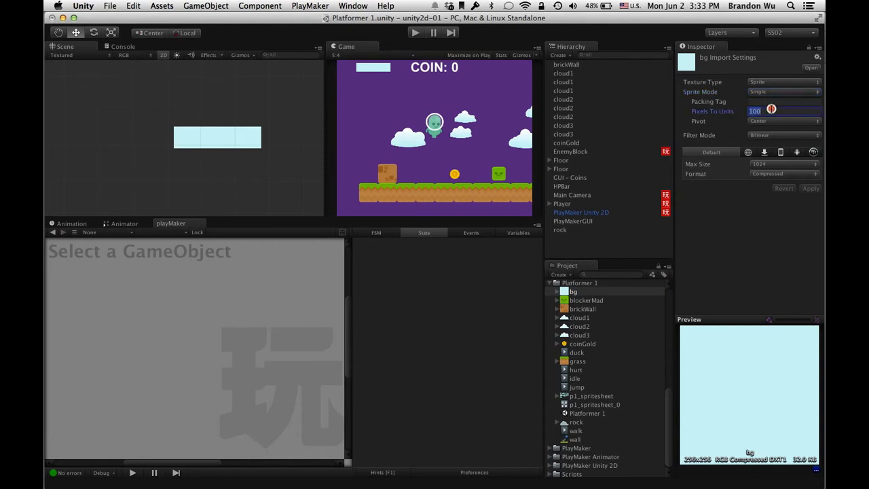
{"action": "type", "text": "50"}
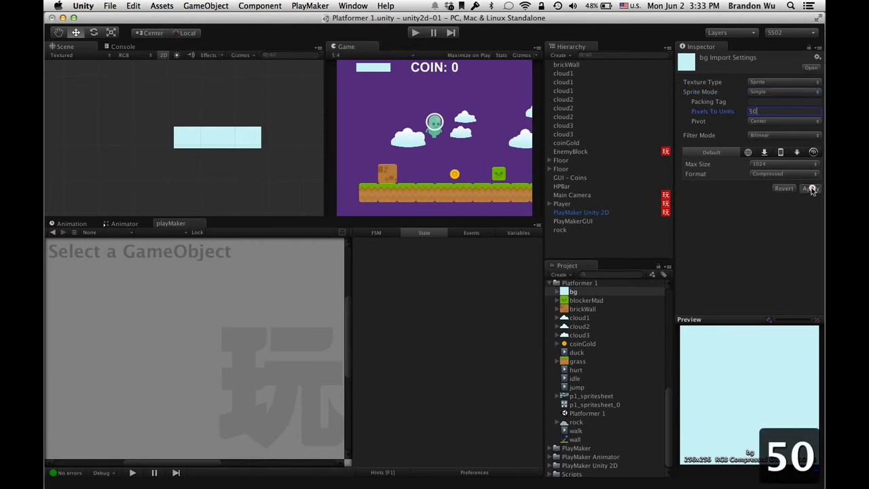
{"action": "left_click", "coordinate": [811, 188]}
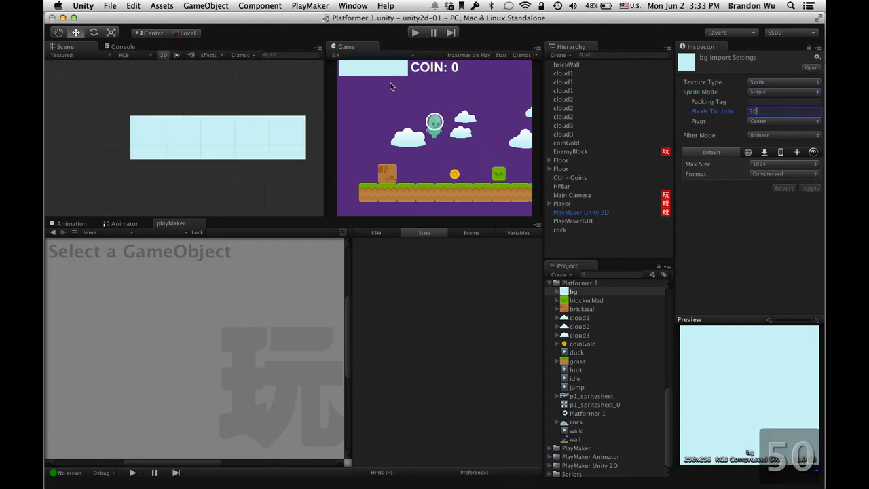
Move HPBar slightly down and right in the scene, to about X -4.44, Y 5.0
{"action": "left_click", "coordinate": [265, 139]}
{"action": "left_click_drag", "start_coordinate": [265, 139], "coordinate": [270, 141]}
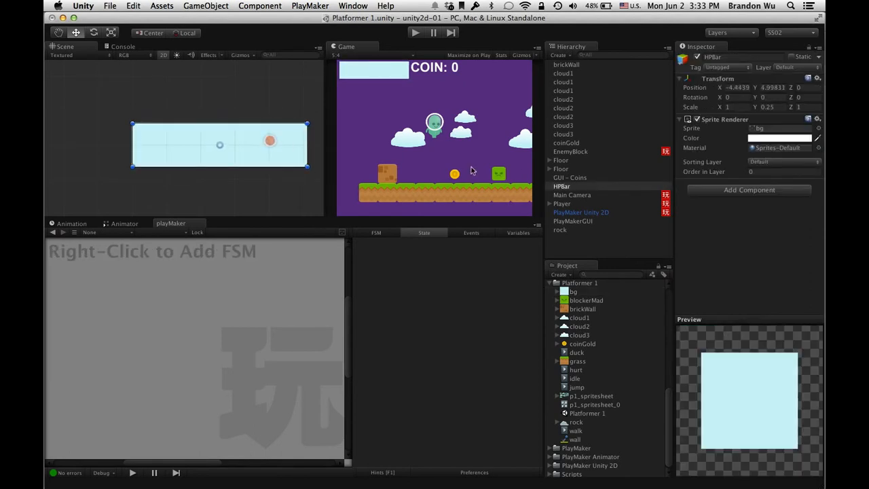
Set HPBar's Y scale to 0.2
{"action": "left_click", "coordinate": [583, 178]}
{"action": "left_click", "coordinate": [583, 186]}
{"action": "left_click", "coordinate": [782, 108]}
{"action": "type", "text": ".2"}
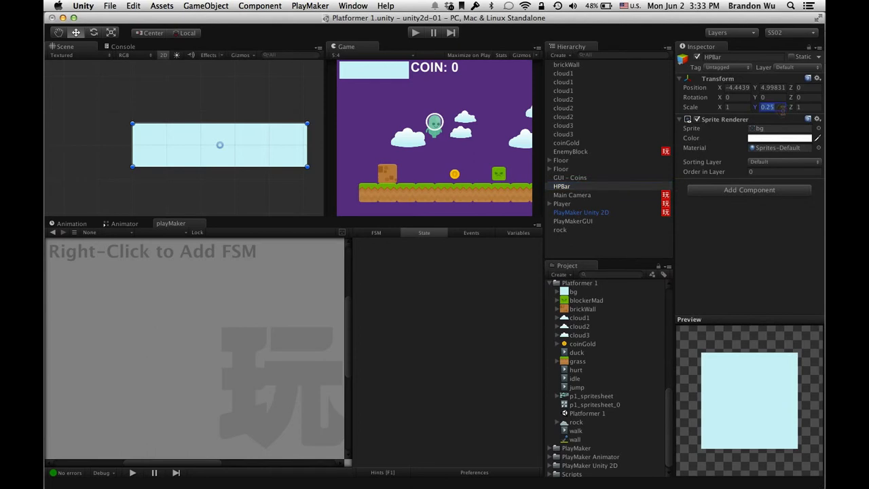
{"action": "key", "text": "Return"}
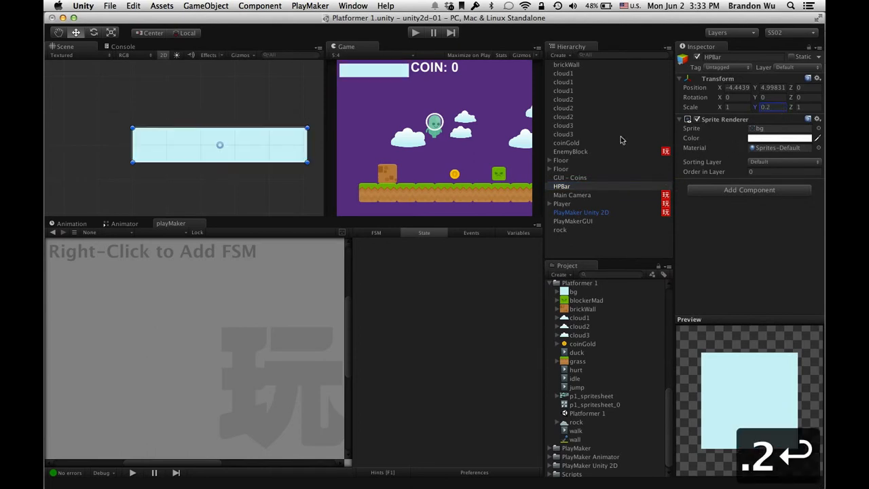
Move HPBar up and left in the scene to about X -4.57, Y 5.19, and save the scene
{"action": "left_click_drag", "start_coordinate": [277, 146], "coordinate": [276, 143]}
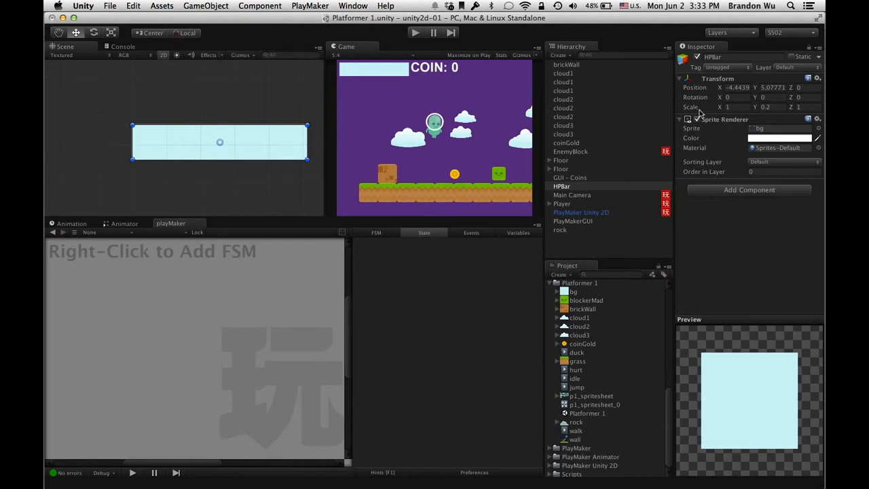
{"action": "left_click_drag", "start_coordinate": [275, 144], "coordinate": [271, 140]}
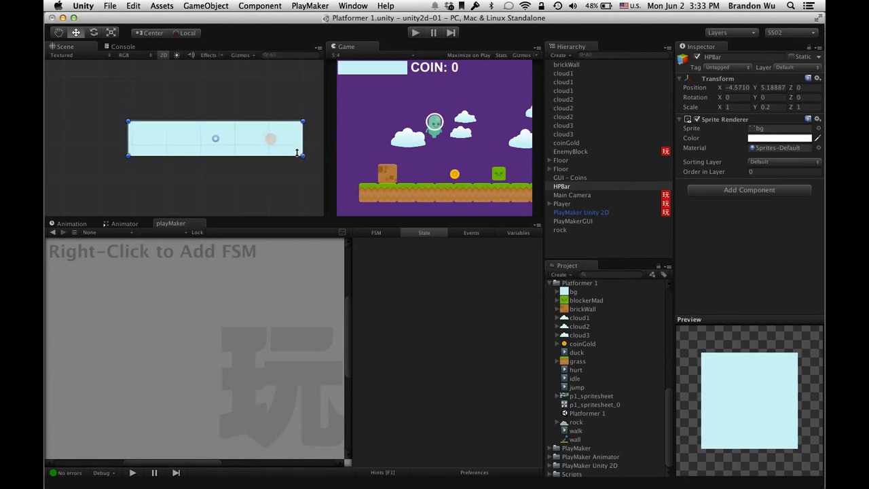
{"action": "key", "text": "super+s"}
{"action": "left_click", "coordinate": [602, 195]}
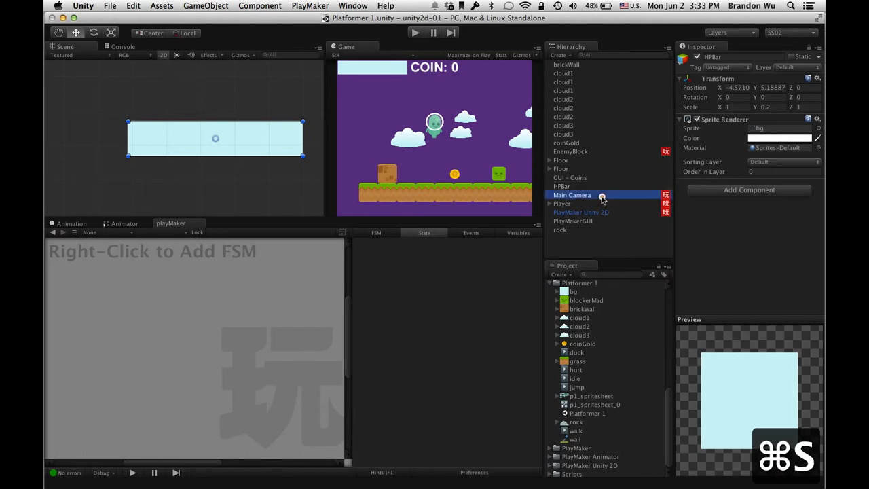
{"action": "left_click", "coordinate": [602, 186]}
{"action": "left_click", "coordinate": [598, 292]}
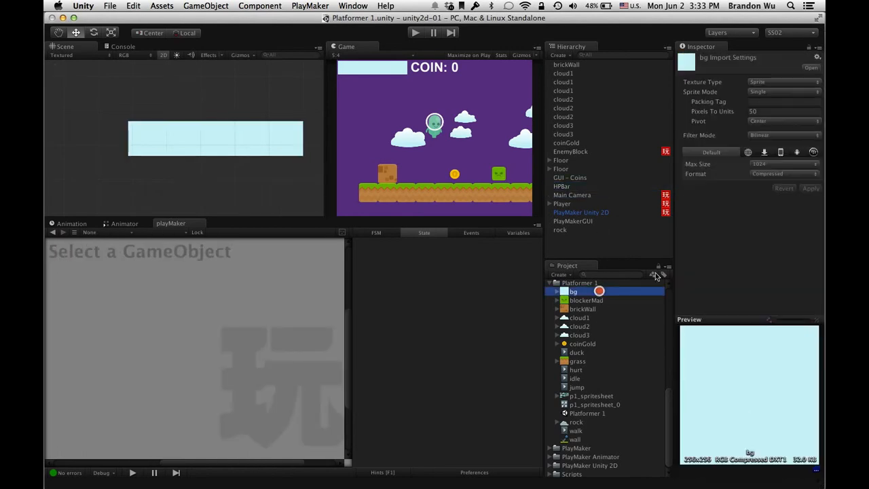
{"action": "left_click", "coordinate": [601, 300]}
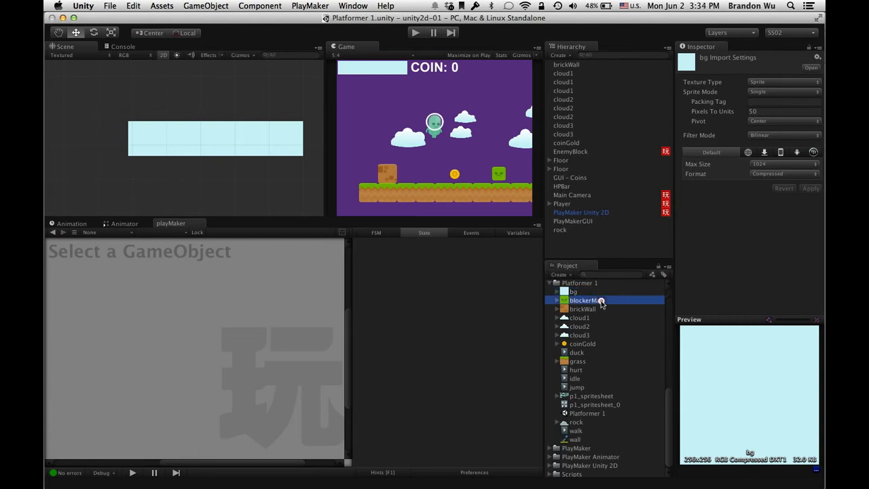
{"action": "left_click", "coordinate": [602, 309]}
{"action": "left_click", "coordinate": [599, 292]}
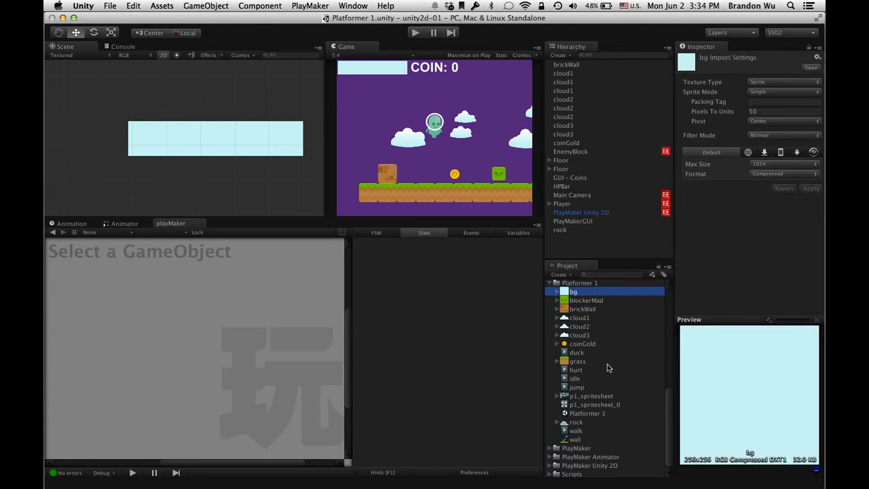
Try shrinking HPBar horizontally about its centre, and set its X scale back to 1
{"action": "scroll", "coordinate": [298, 108], "scroll_direction": "down", "scroll_amount": 4}
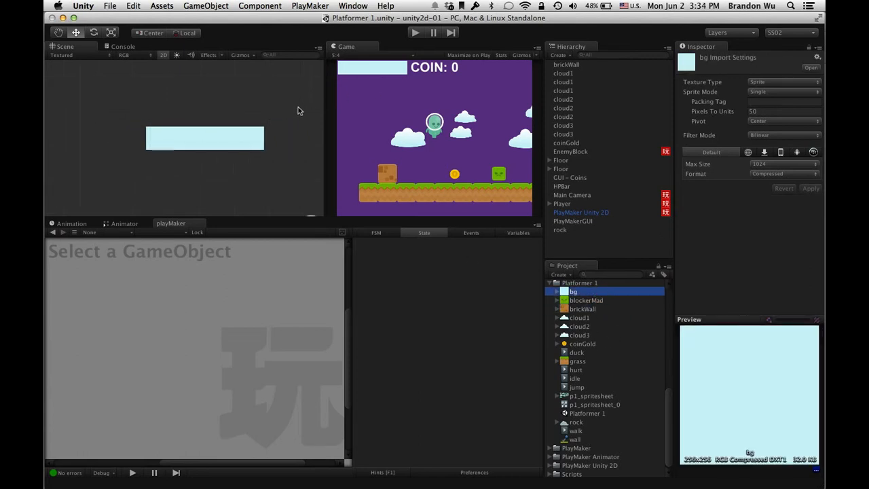
{"action": "middle_click_drag", "start_coordinate": [291, 138], "coordinate": [233, 104]}
{"action": "scroll", "coordinate": [231, 110], "scroll_direction": "up", "scroll_amount": 2}
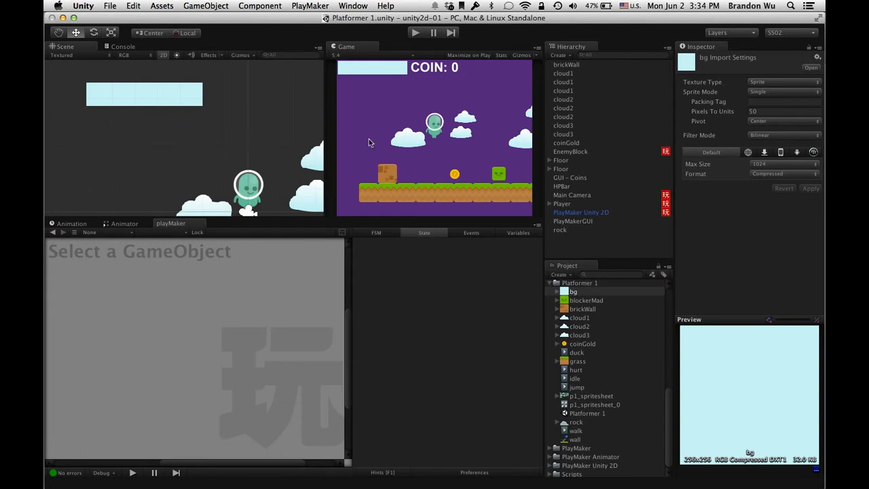
{"action": "left_click", "coordinate": [184, 95]}
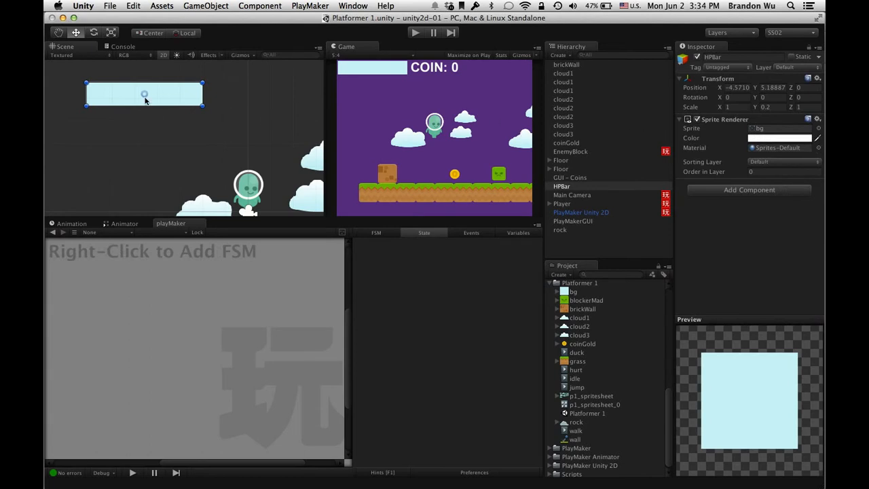
{"action": "left_click_drag", "start_coordinate": [144, 97], "coordinate": [144, 96]}
{"action": "mouse_move", "coordinate": [719, 108]}
{"action": "left_mouse_down"}
{"action": "mouse_move", "coordinate": [706, 111]}
{"action": "mouse_move", "coordinate": [719, 110]}
{"action": "left_mouse_up"}
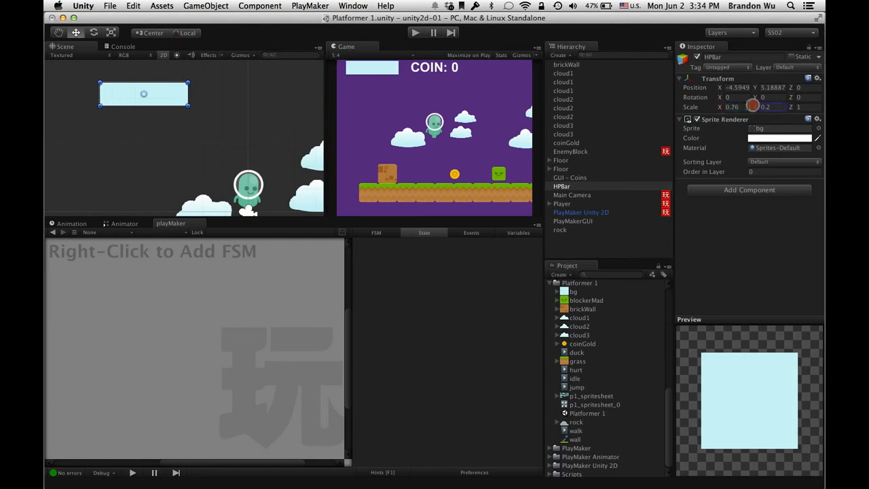
{"action": "left_click", "coordinate": [750, 107]}
{"action": "type", "text": "1"}
{"action": "key", "text": "Return"}
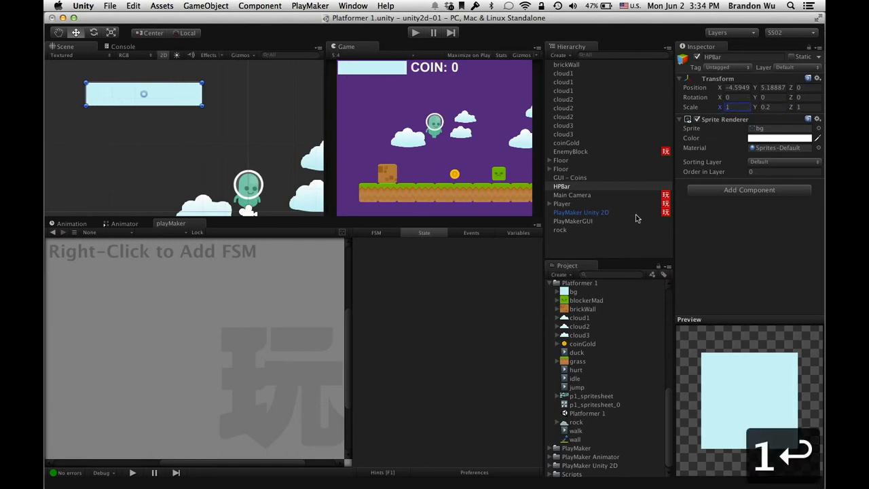
Set the pivot to Left in the bg texture's import settings and apply the change
{"action": "left_click", "coordinate": [597, 292]}
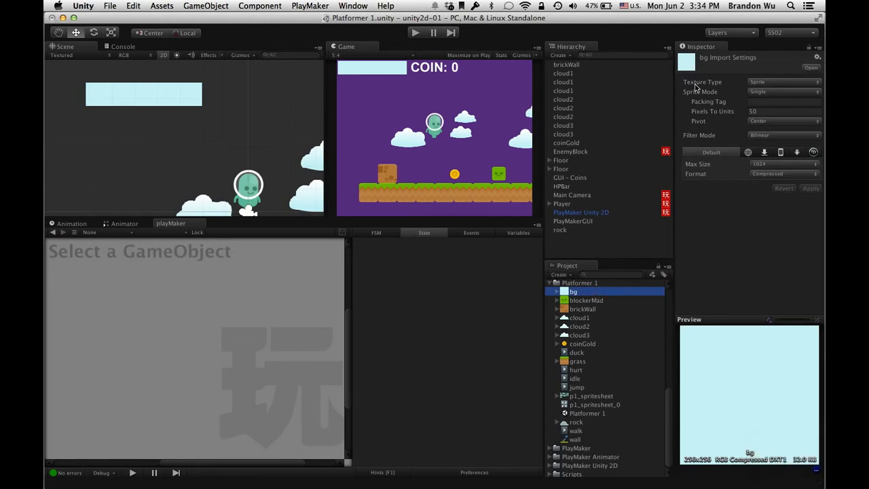
{"action": "left_click", "coordinate": [763, 123]}
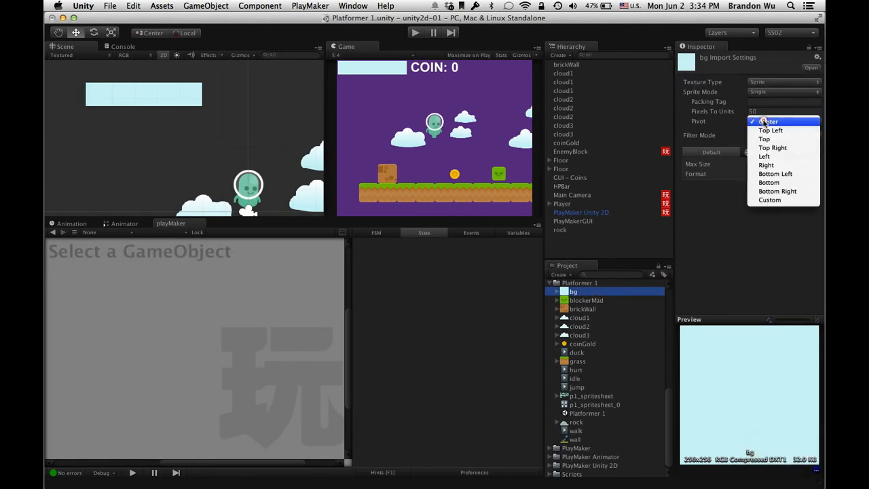
{"action": "left_click", "coordinate": [788, 157]}
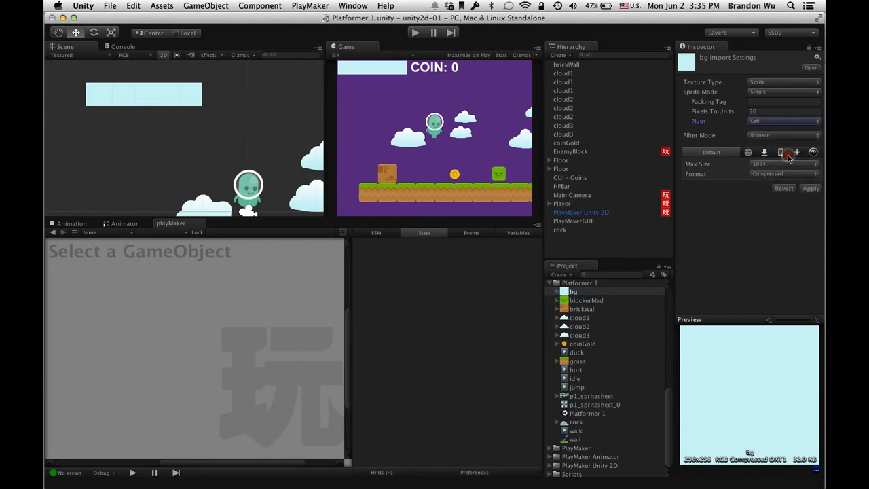
{"action": "left_click", "coordinate": [811, 188]}
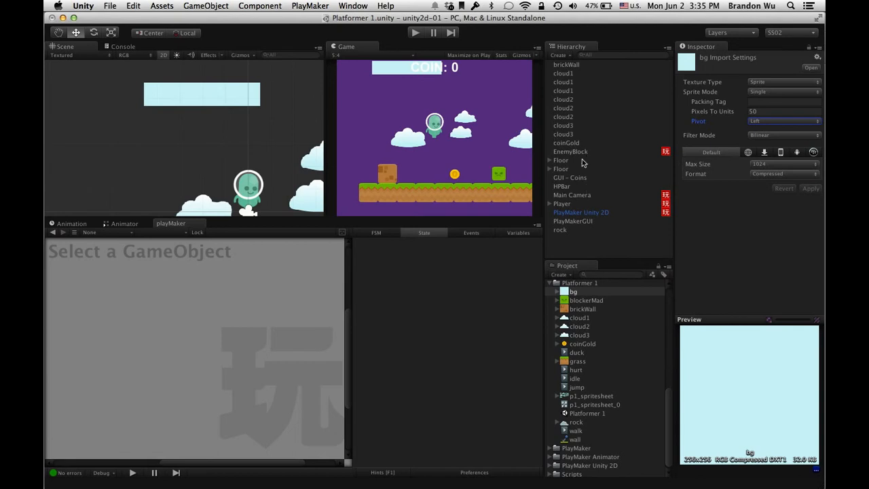
Move HPBar back into the game view's upper-left corner, to about X -7.06, Y 5.16
{"action": "left_click", "coordinate": [582, 186]}
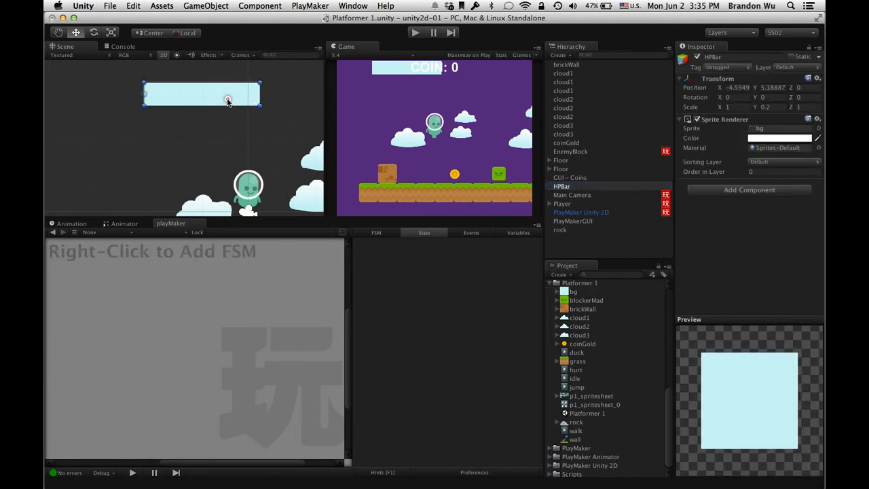
{"action": "left_click_drag", "start_coordinate": [227, 99], "coordinate": [164, 100]}
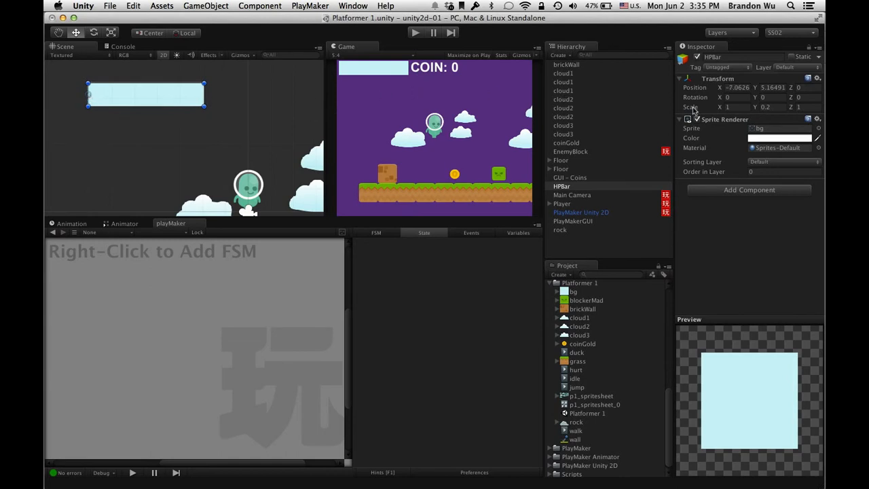
Try shrinking HPBar from its left-edge pivot to an X scale of about 0.3, and restore the scale to 1
{"action": "mouse_move", "coordinate": [718, 107]}
{"action": "left_mouse_down"}
{"action": "mouse_move", "coordinate": [699, 110]}
{"action": "mouse_move", "coordinate": [718, 110]}
{"action": "mouse_move", "coordinate": [708, 111]}
{"action": "left_mouse_up"}
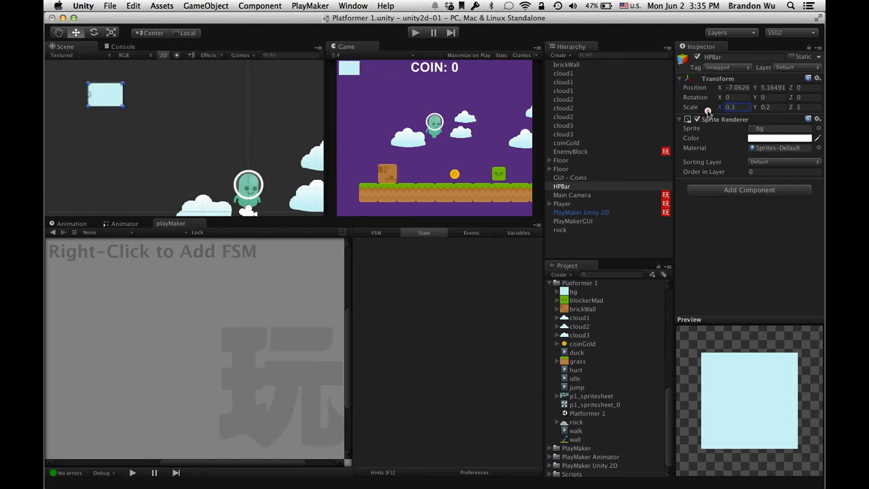
{"action": "type", "text": "1"}
{"action": "key", "text": "Return"}
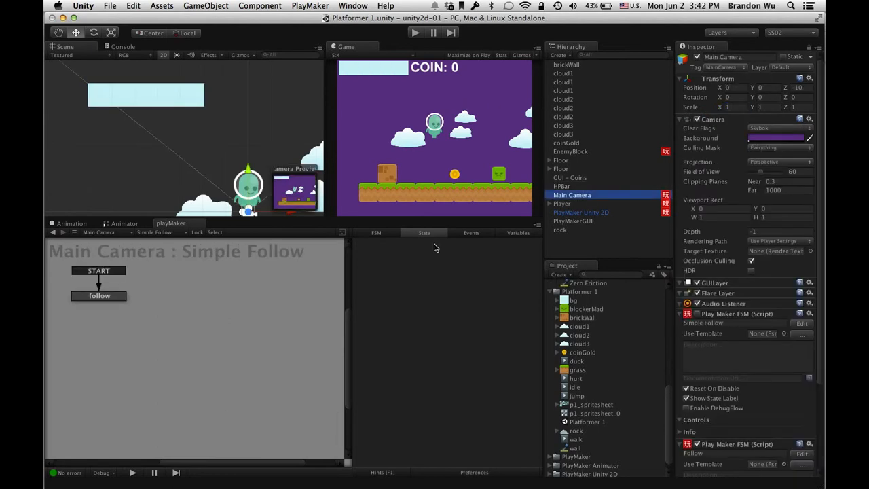
{"action": "left_click", "coordinate": [571, 204]}
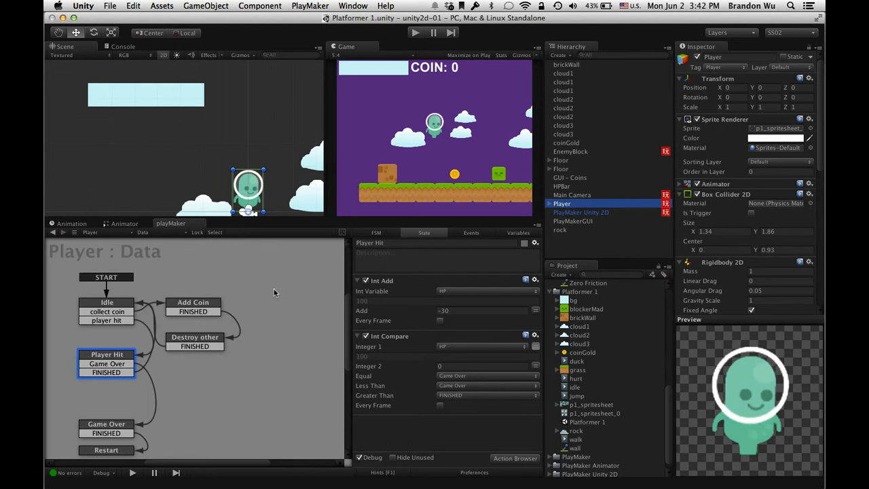
{"action": "middle_click_drag", "start_coordinate": [259, 364], "coordinate": [246, 353]}
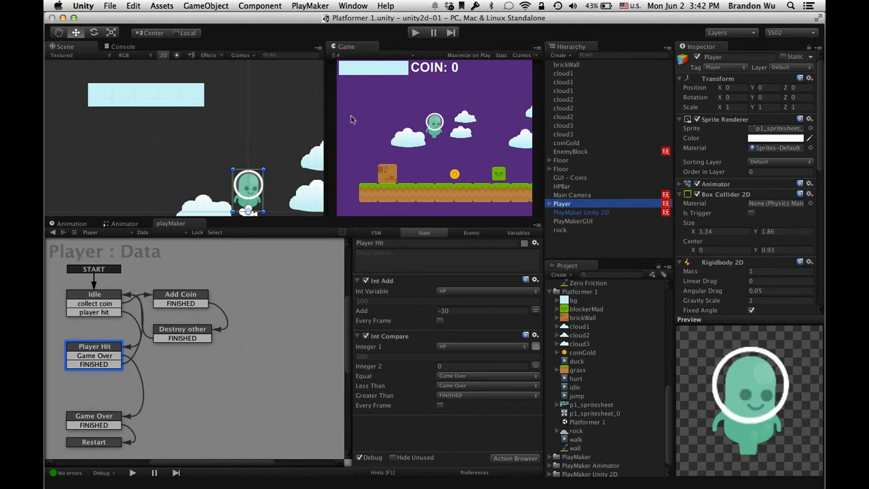
{"action": "left_click", "coordinate": [186, 94]}
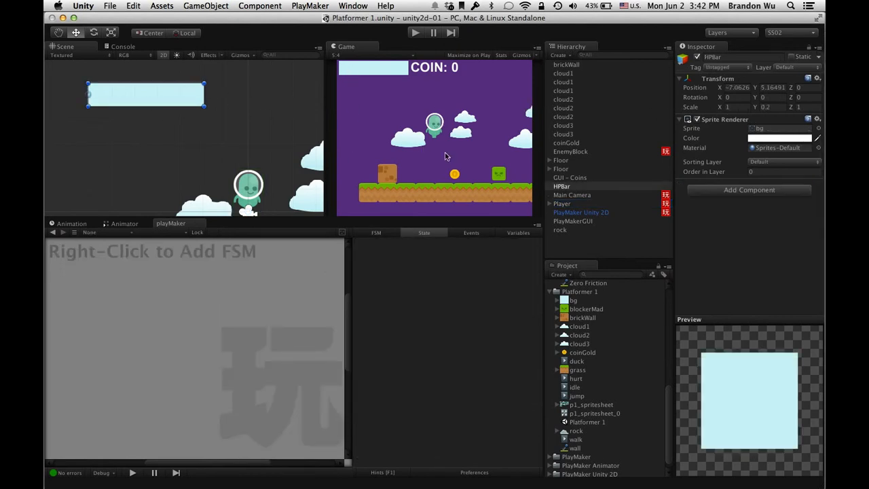
Add a Float variable named HPBarScalePercentage to the Player's Data FSM
{"action": "left_click", "coordinate": [593, 204]}
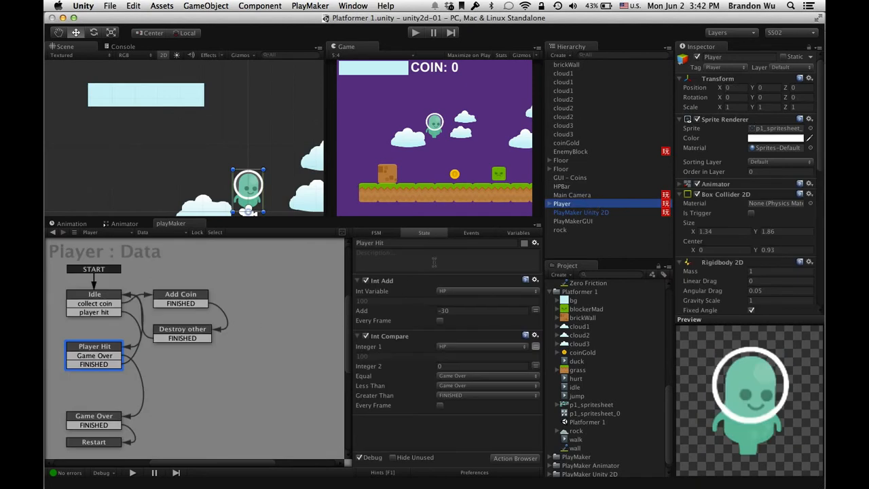
{"action": "left_click", "coordinate": [517, 233]}
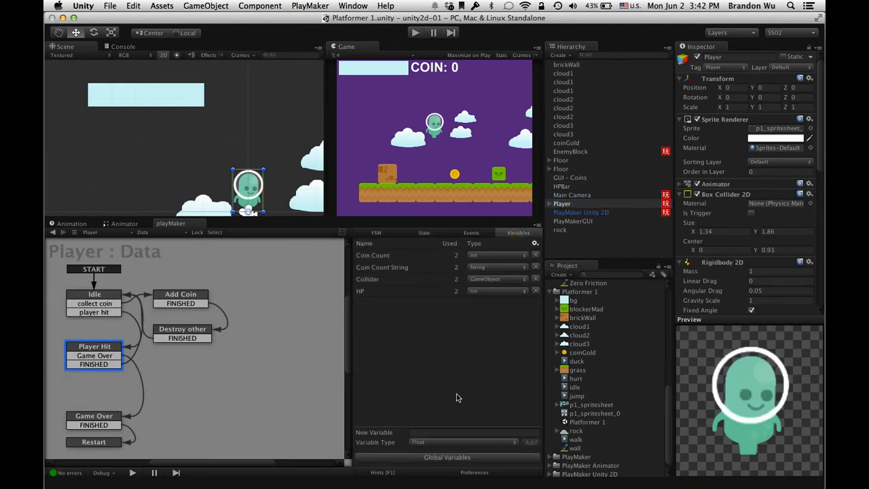
{"action": "left_click", "coordinate": [457, 442]}
{"action": "left_click", "coordinate": [454, 439]}
{"action": "left_click", "coordinate": [449, 432]}
{"action": "type", "text": "HPBar"}
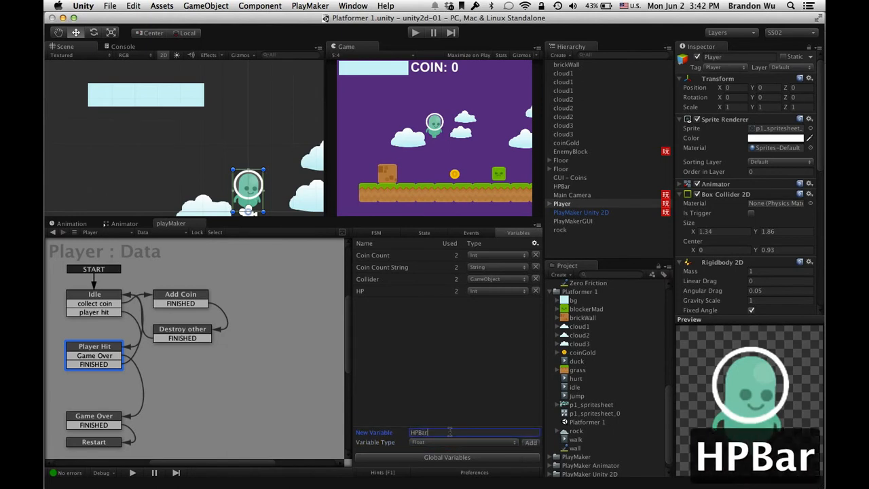
{"action": "type", "text": "ScalePer"}
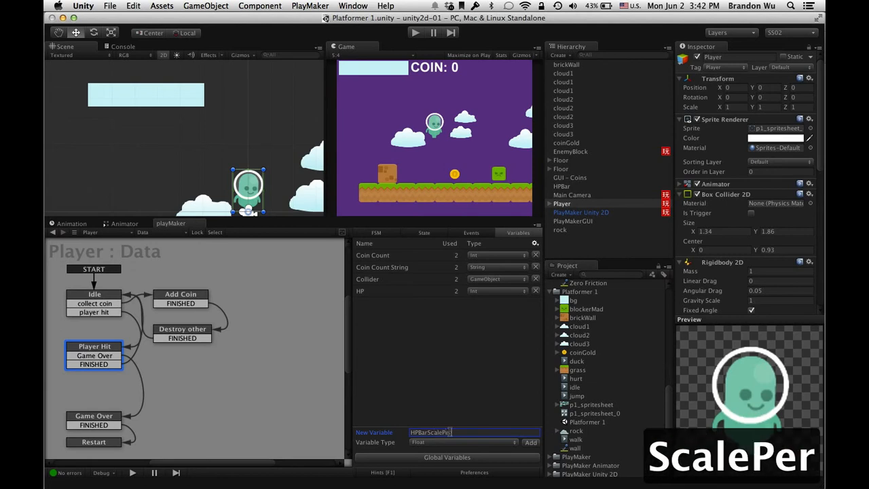
{"action": "type", "text": "centage"}
{"action": "key", "text": "Return"}
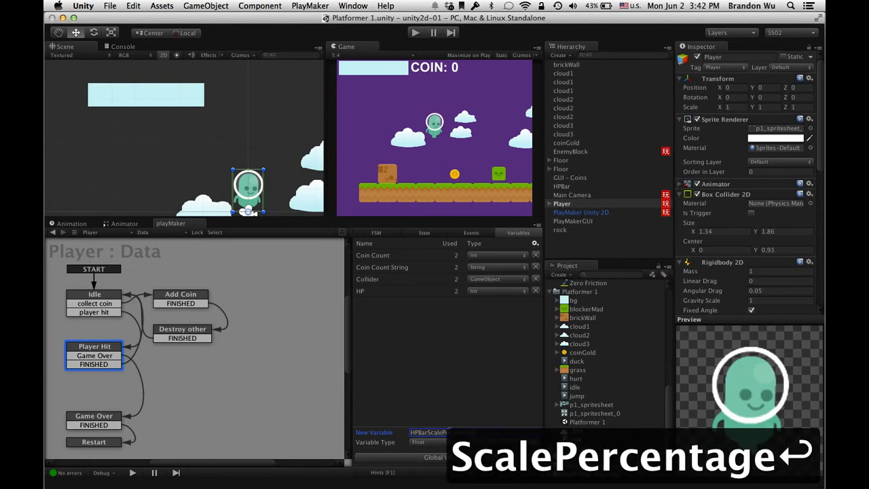
{"action": "left_click", "coordinate": [429, 362]}
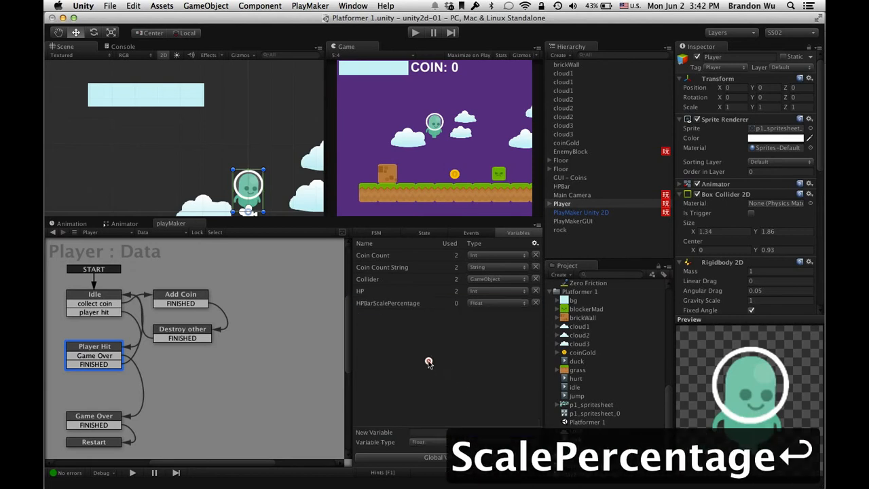
{"action": "left_click", "coordinate": [400, 306]}
{"action": "left_click", "coordinate": [424, 362]}
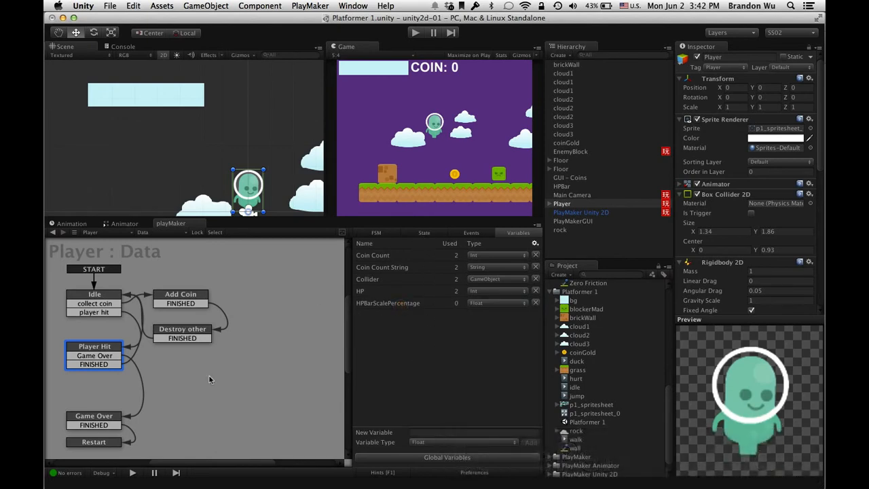
Collapse the Player Hit state's existing actions and add a Float Operator action below Int Compare
{"action": "left_click", "coordinate": [422, 233]}
{"action": "left_click", "coordinate": [358, 281]}
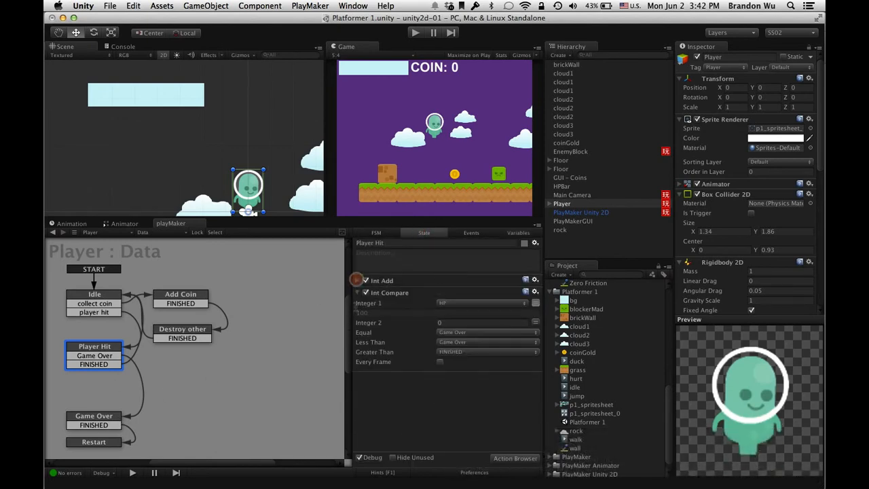
{"action": "left_click", "coordinate": [357, 293]}
{"action": "left_click", "coordinate": [515, 460]}
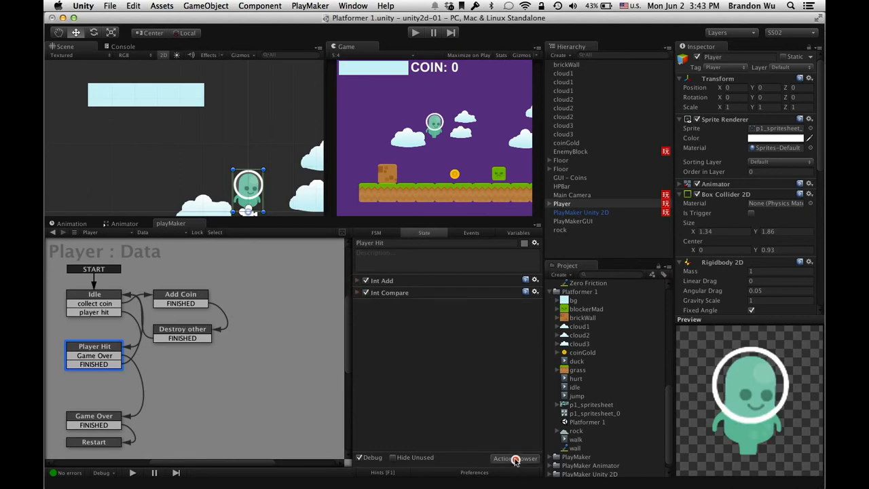
{"action": "type", "text": "float mu"}
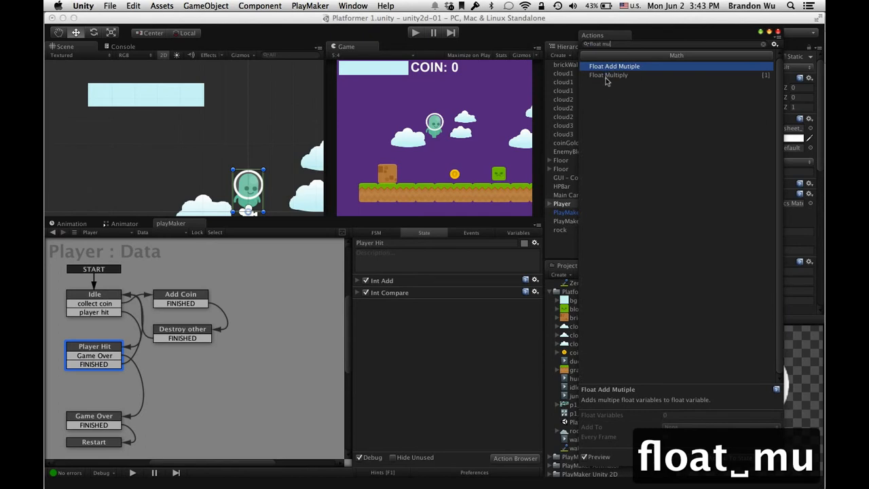
{"action": "left_click_drag", "start_coordinate": [606, 78], "coordinate": [747, 282]}
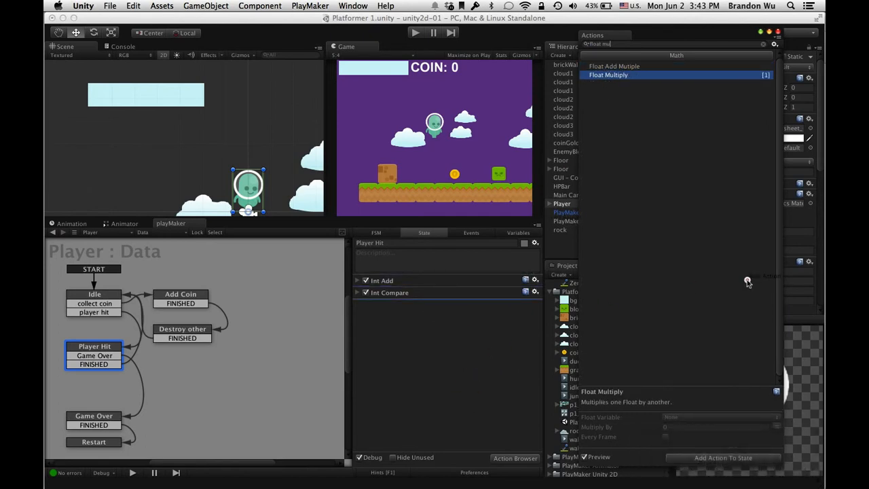
{"action": "key", "text": "BackSpace"}
{"action": "key", "text": "BackSpace"}
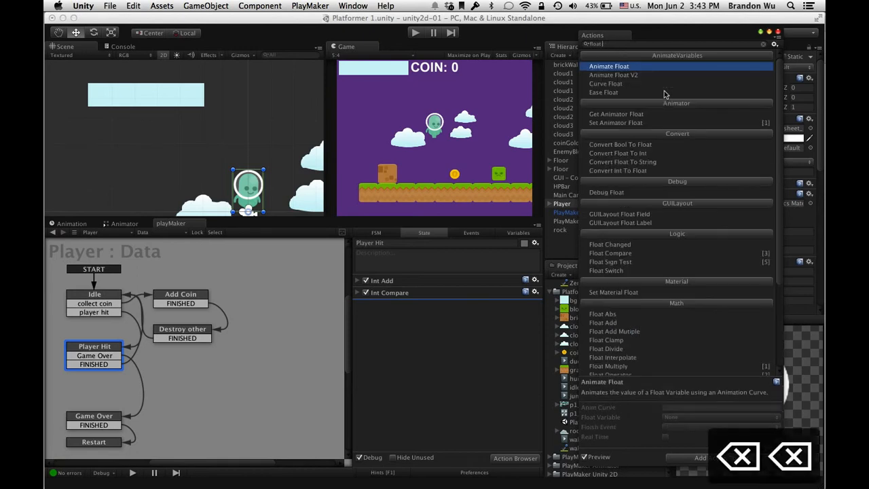
{"action": "type", "text": "opera"}
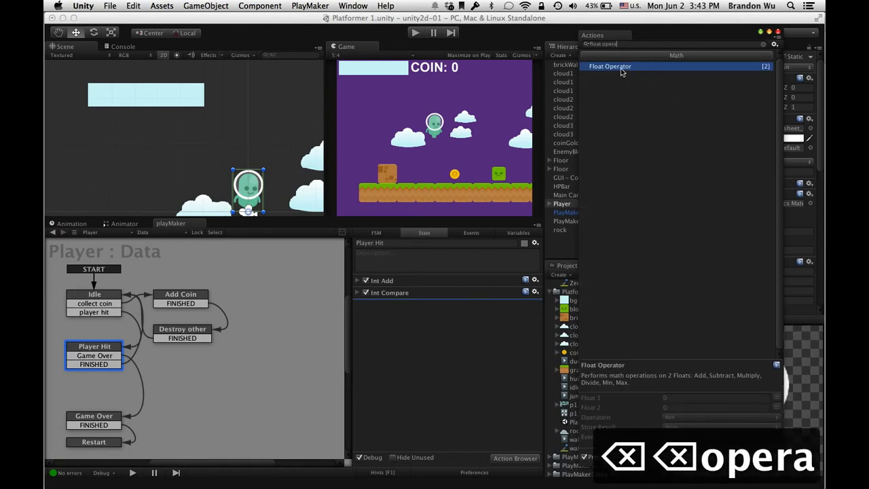
{"action": "left_click_drag", "start_coordinate": [621, 70], "coordinate": [447, 327]}
{"action": "left_click", "coordinate": [435, 387]}
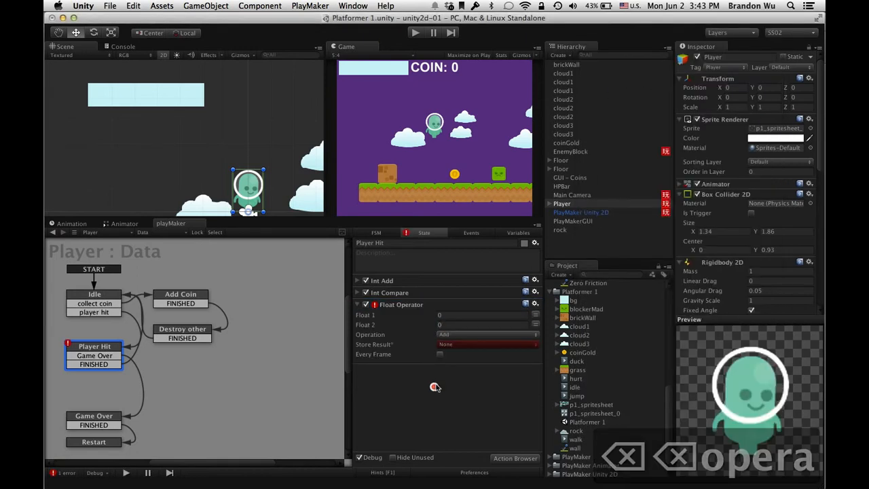
Switch the Float Operator's Float 1 to variable input and check which operations and variables it offers
{"action": "left_click", "coordinate": [444, 334]}
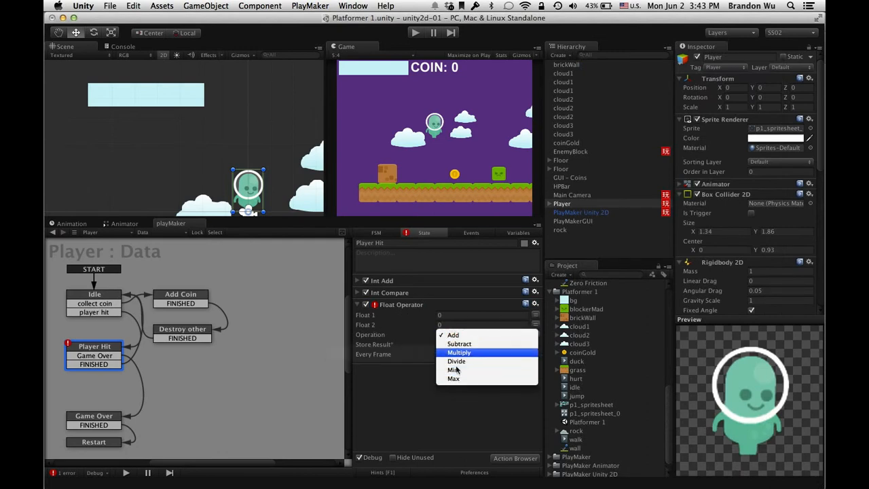
{"action": "left_click", "coordinate": [409, 406]}
{"action": "left_click", "coordinate": [536, 316]}
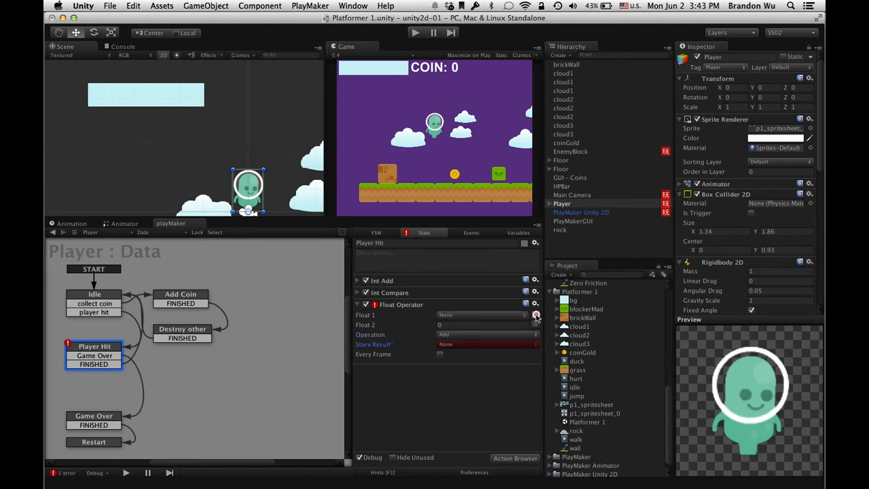
{"action": "left_click", "coordinate": [514, 315]}
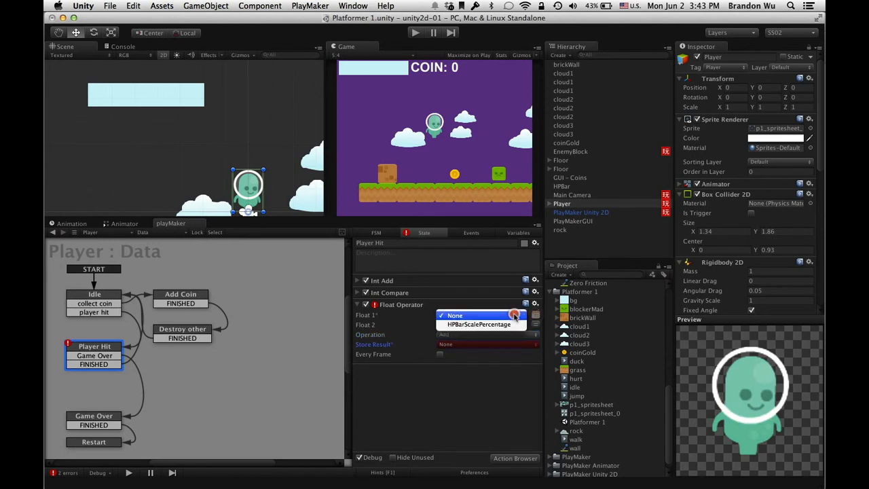
{"action": "left_click", "coordinate": [492, 389]}
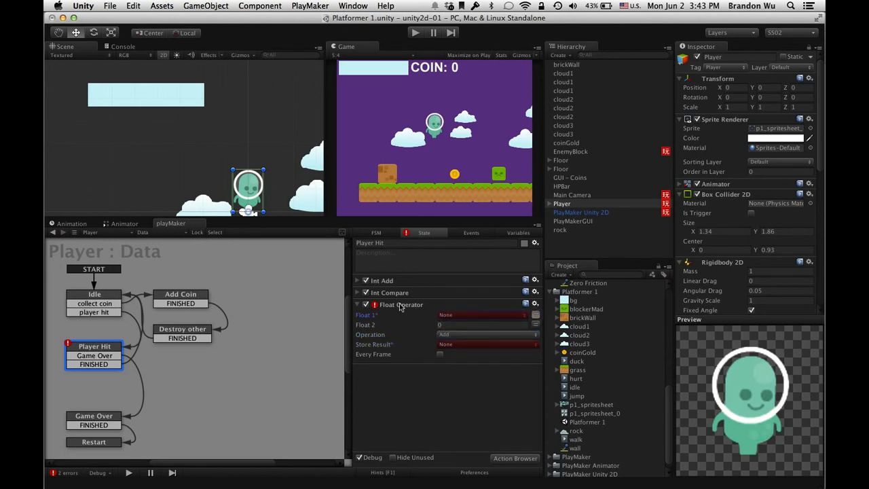
Check which variable Int Compare uses as Integer 1, and disable the Float Operator action
{"action": "left_click", "coordinate": [358, 292]}
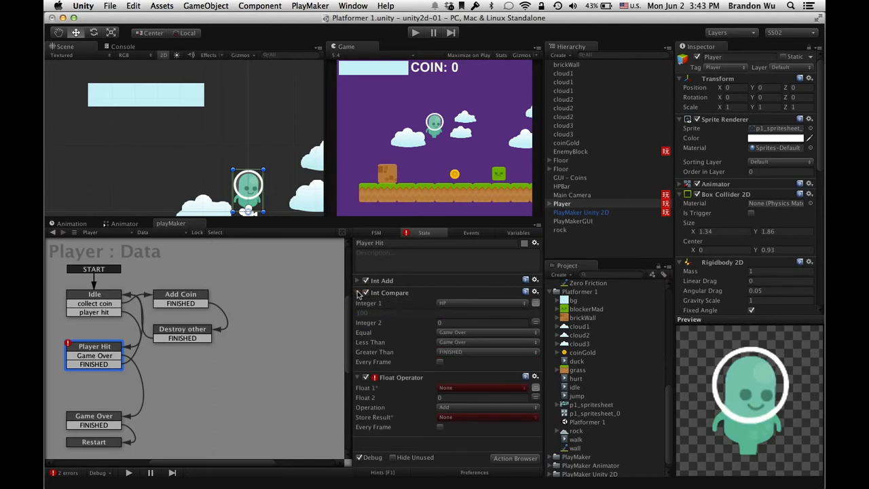
{"action": "left_click", "coordinate": [359, 293]}
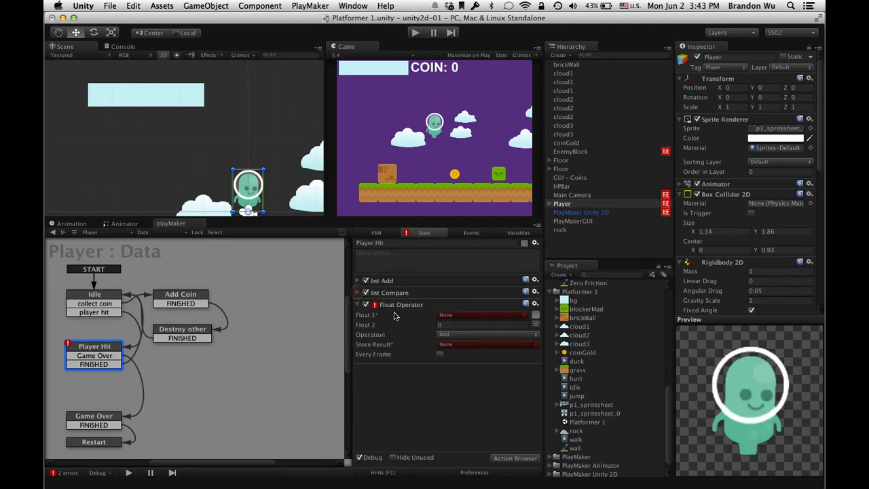
{"action": "left_click", "coordinate": [359, 294]}
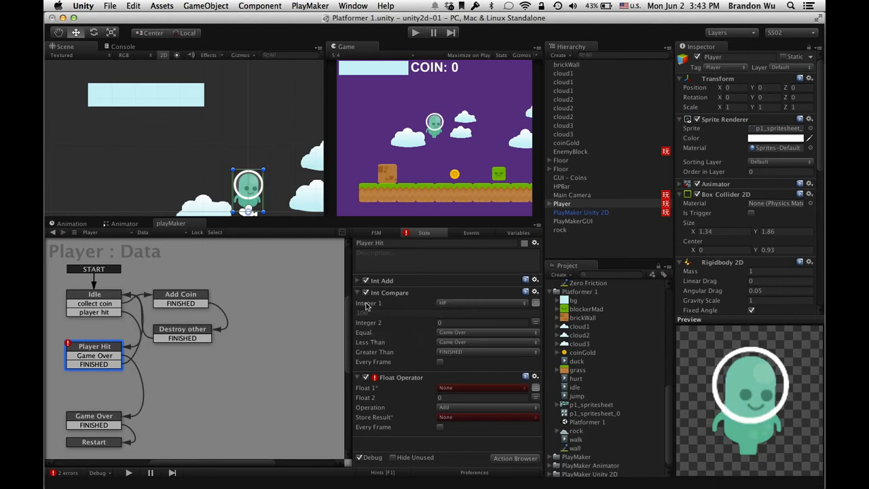
{"action": "left_click", "coordinate": [366, 378]}
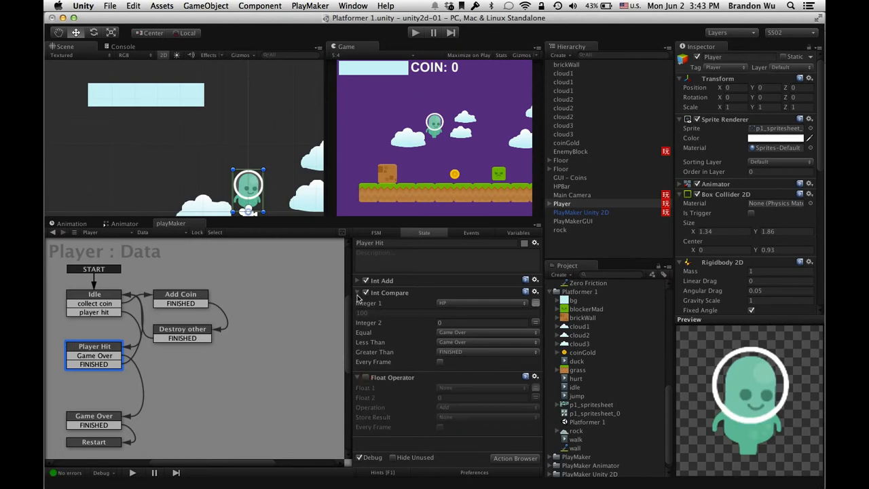
{"action": "left_click", "coordinate": [357, 293]}
Add an Int Operator action between Int Compare and Float Operator in the Player Hit state
{"action": "left_click", "coordinate": [515, 459]}
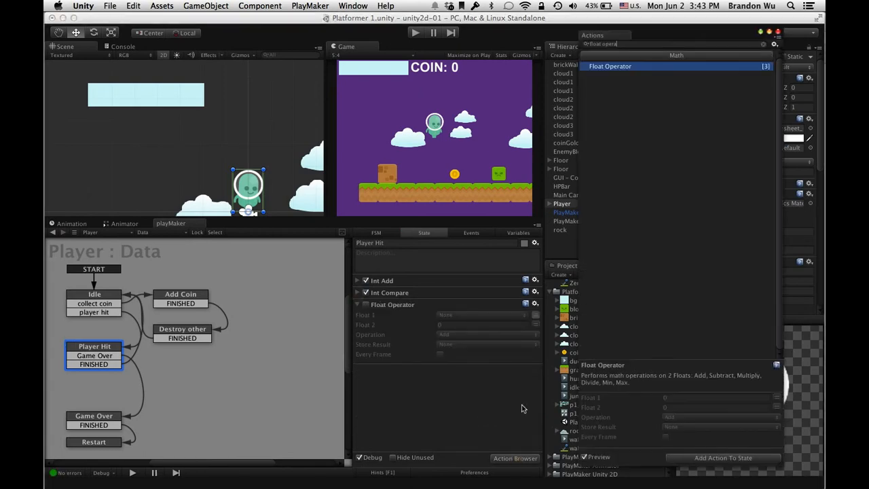
{"action": "key", "text": "BackSpace"}
{"action": "key", "text": "BackSpace"}
{"action": "key", "text": "BackSpace"}
{"action": "key", "text": "BackSpace"}
{"action": "key", "text": "BackSpace"}
{"action": "key", "text": "BackSpace"}
{"action": "key", "text": "BackSpace"}
{"action": "key", "text": "BackSpace"}
{"action": "key", "text": "BackSpace"}
{"action": "key", "text": "BackSpace"}
{"action": "key", "text": "BackSpace"}
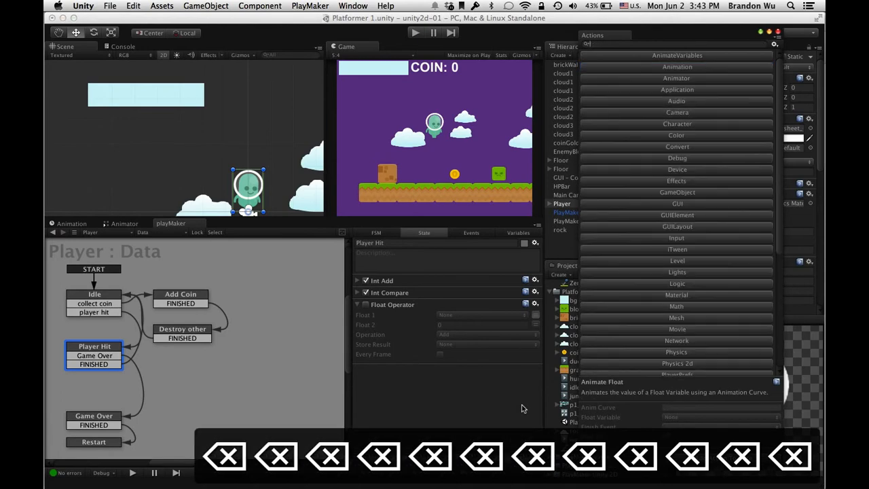
{"action": "type", "text": "int oper"}
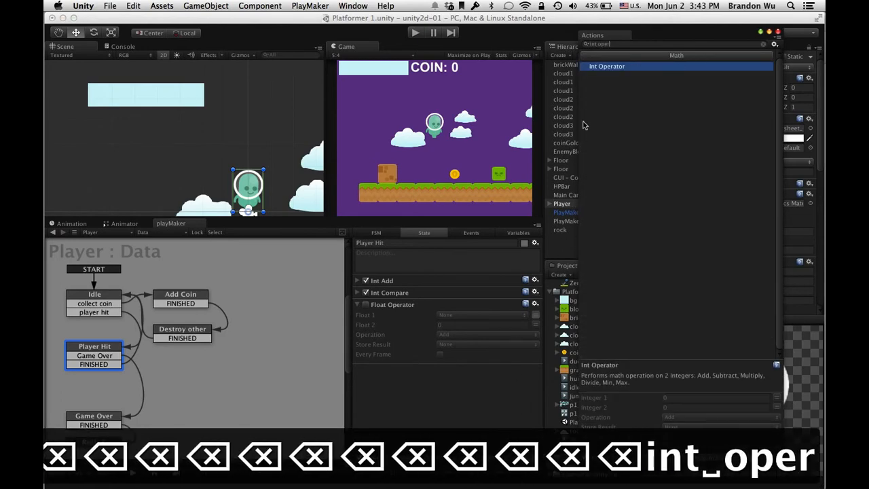
{"action": "left_click_drag", "start_coordinate": [596, 64], "coordinate": [450, 301]}
Configure the Int Operator with the HP variable as Integer 1, 100 as Integer 2 and Divide as the operation
{"action": "left_click", "coordinate": [535, 315]}
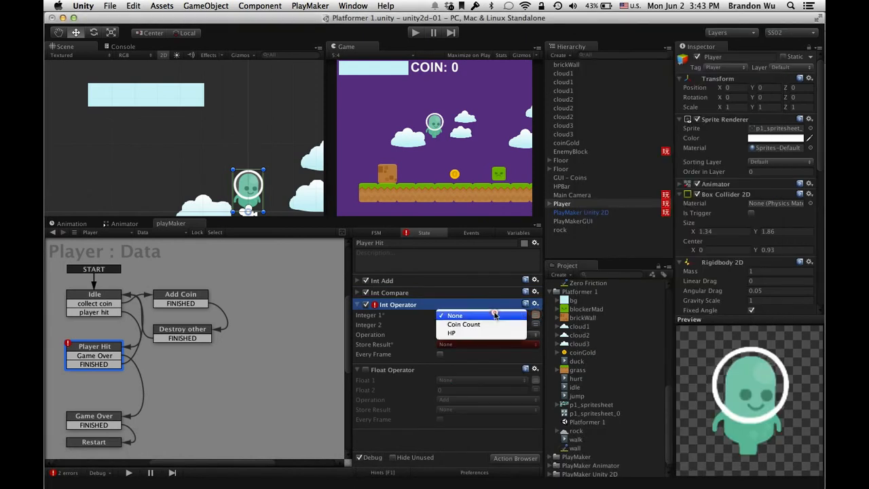
{"action": "left_click", "coordinate": [491, 333]}
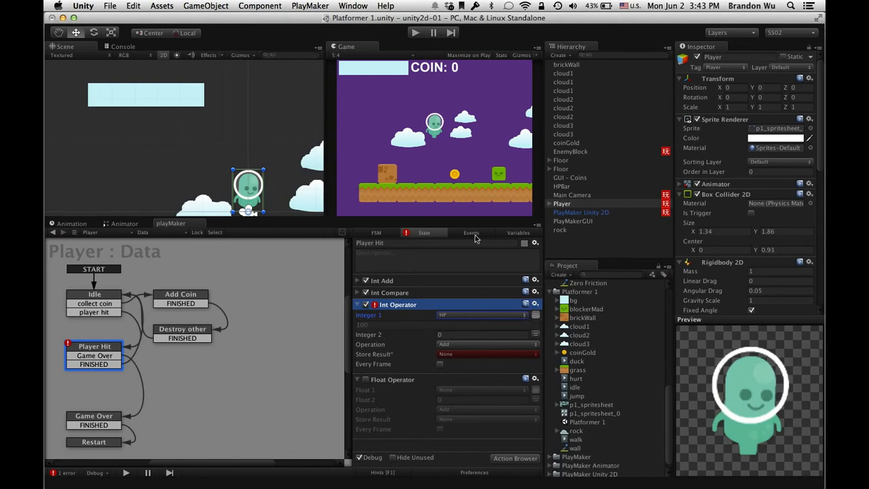
{"action": "left_click", "coordinate": [472, 336]}
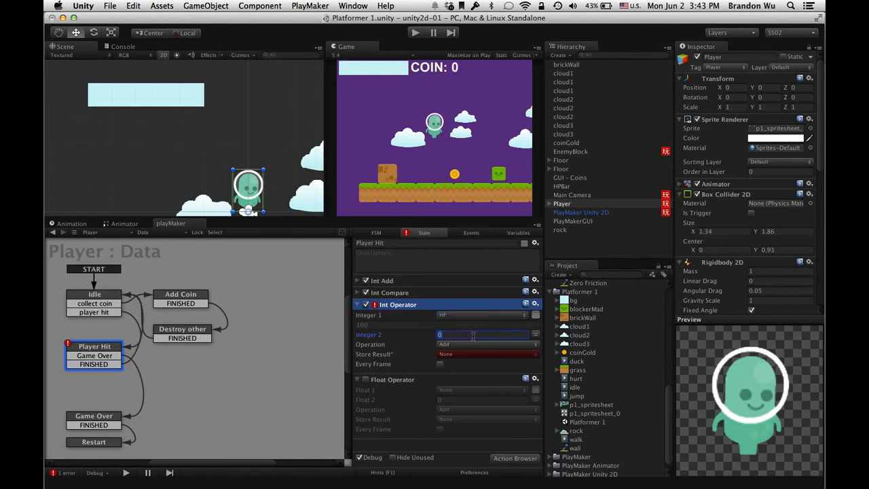
{"action": "type", "text": "100"}
{"action": "key", "text": "Return"}
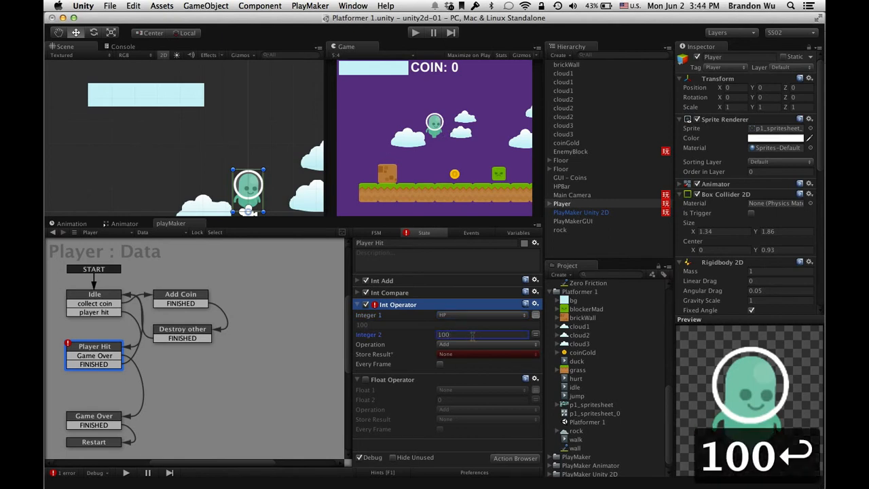
{"action": "left_click", "coordinate": [480, 346]}
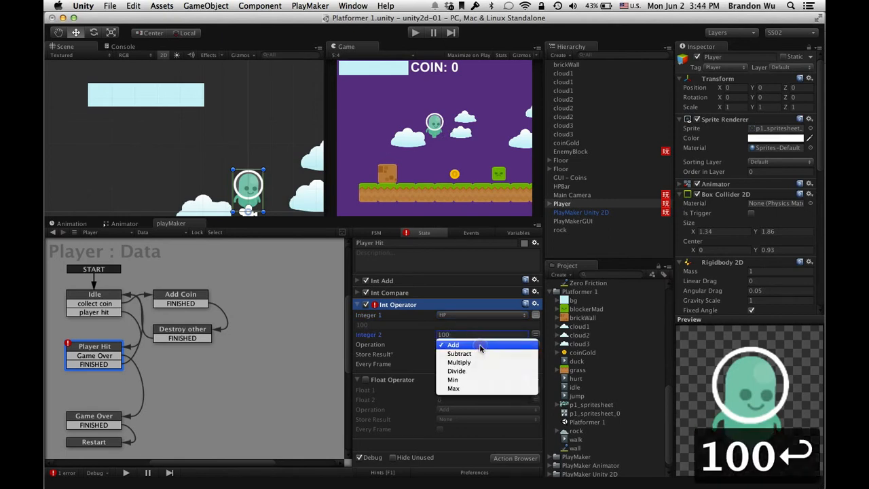
{"action": "left_click", "coordinate": [480, 371]}
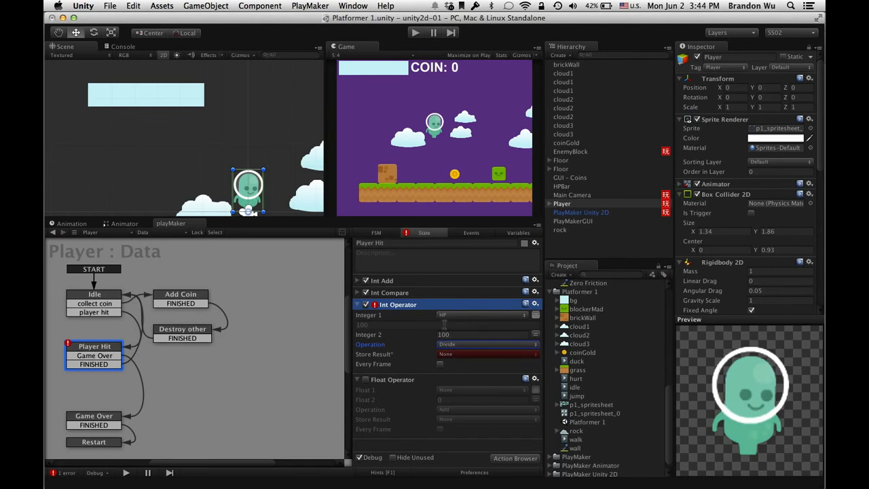
Check the variables offered for the Int Operator's Store Result, and remove the Float Operator action
{"action": "left_click", "coordinate": [455, 355]}
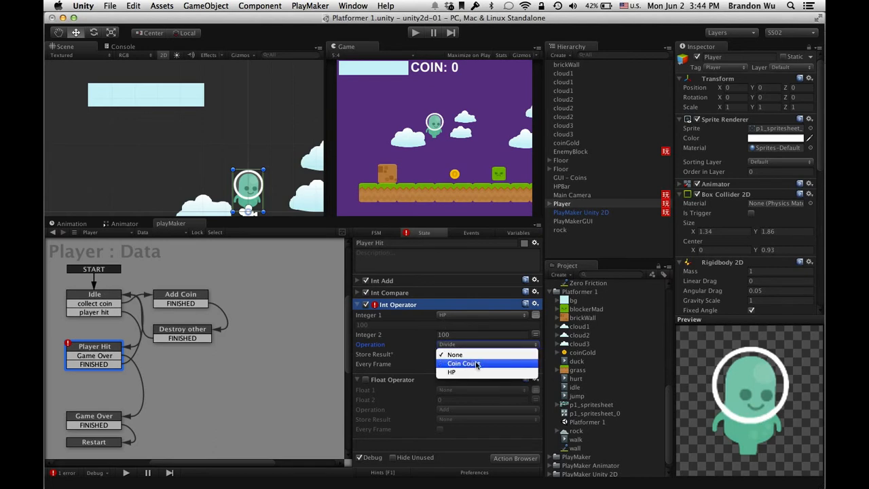
{"action": "left_click", "coordinate": [411, 349]}
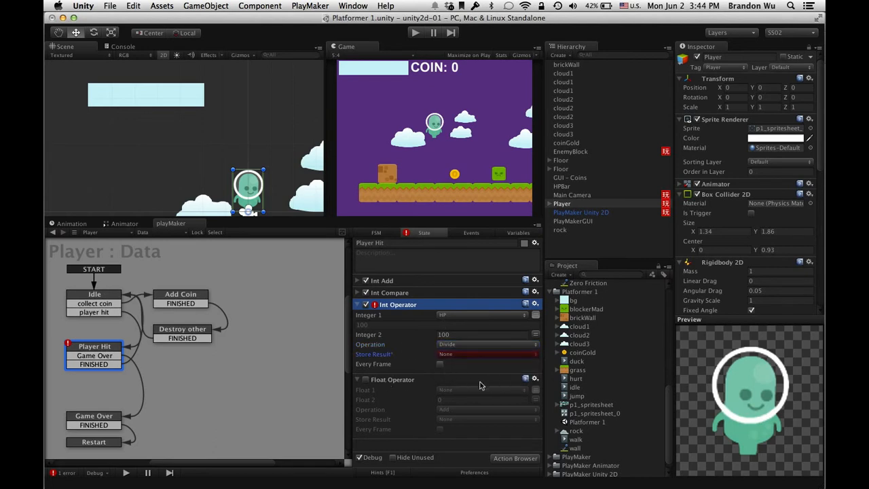
{"action": "left_click", "coordinate": [536, 378]}
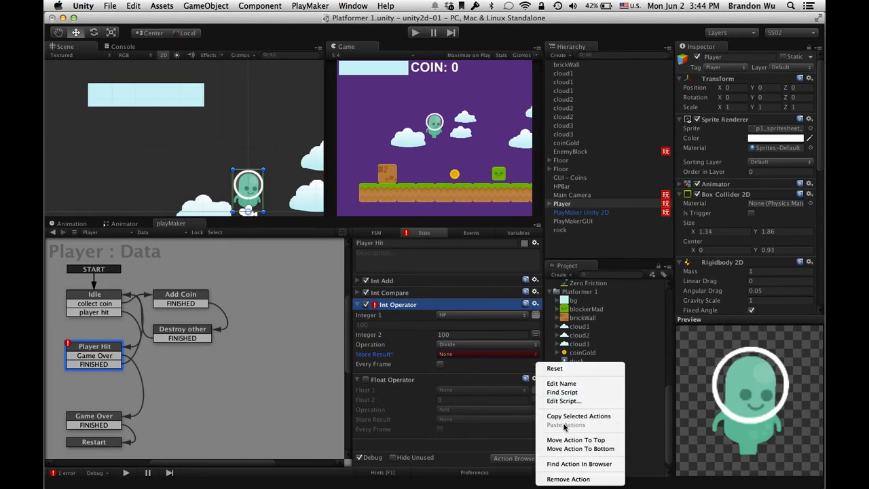
{"action": "left_click", "coordinate": [570, 479]}
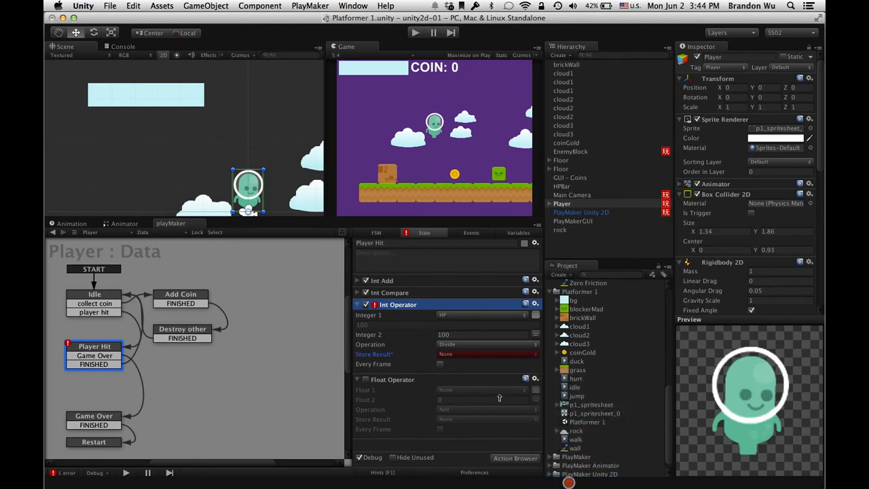
Recheck the variables offered for Store Result, and remove the Int Operator action from the Player Hit state
{"action": "left_click", "coordinate": [473, 355]}
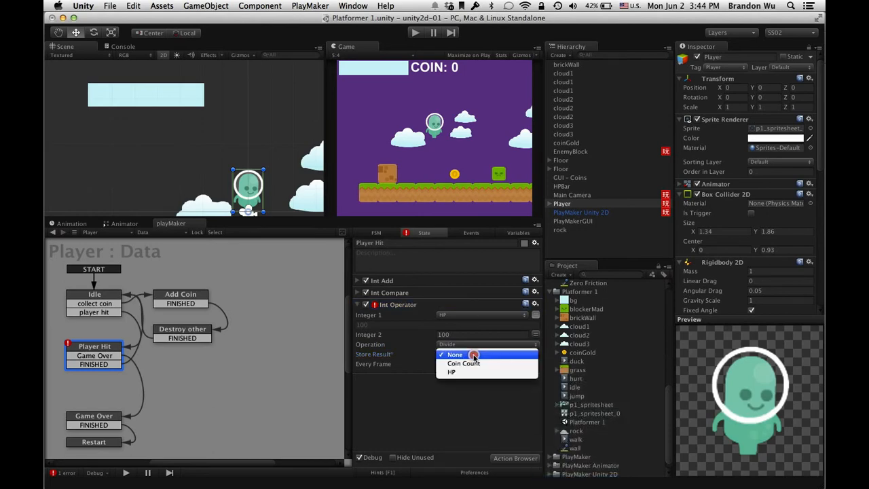
{"action": "left_click", "coordinate": [483, 398]}
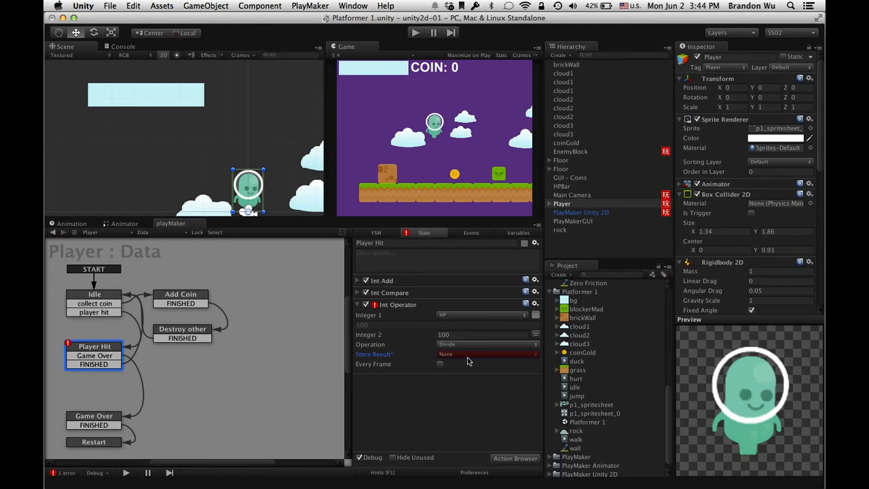
{"action": "left_click", "coordinate": [365, 305]}
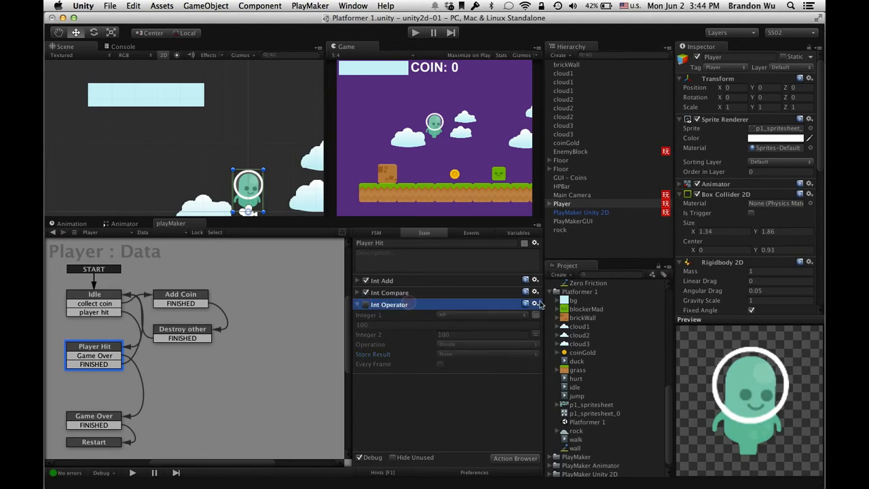
{"action": "left_click", "coordinate": [535, 304]}
{"action": "left_click", "coordinate": [570, 424]}
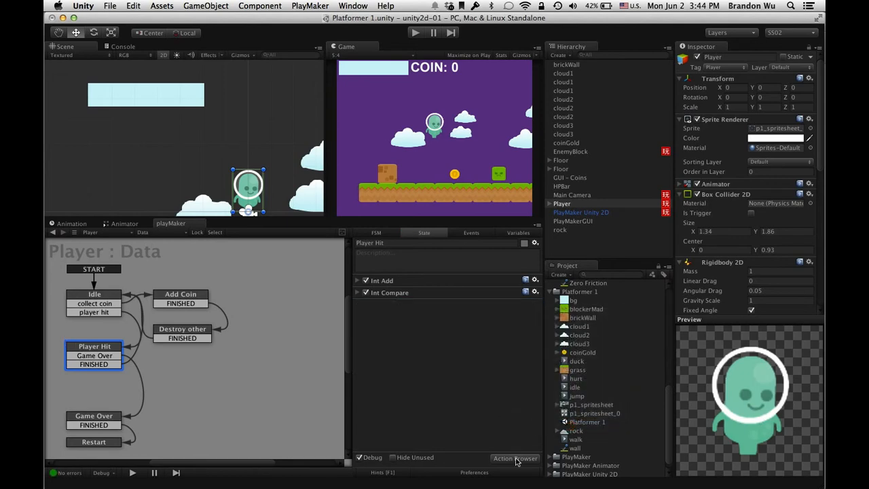
Expand the Int Compare and Int Add actions in the Player Hit state to review their settings
{"action": "left_click", "coordinate": [515, 458]}
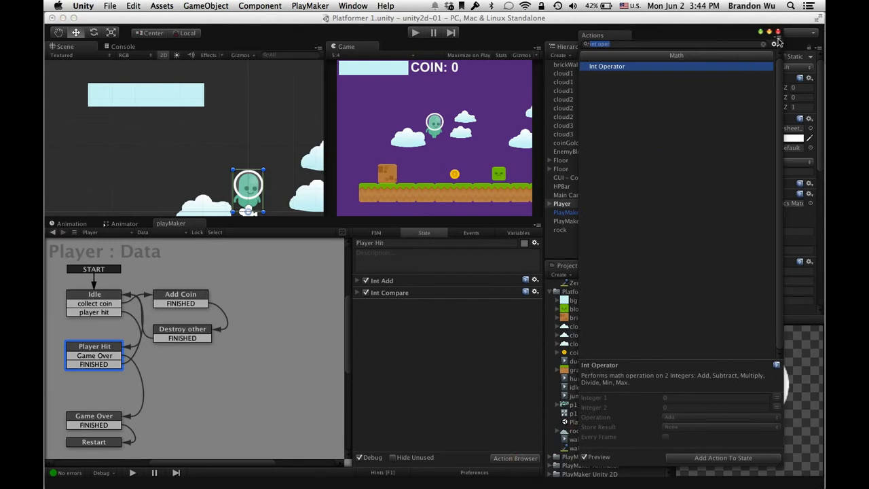
{"action": "left_click", "coordinate": [778, 33]}
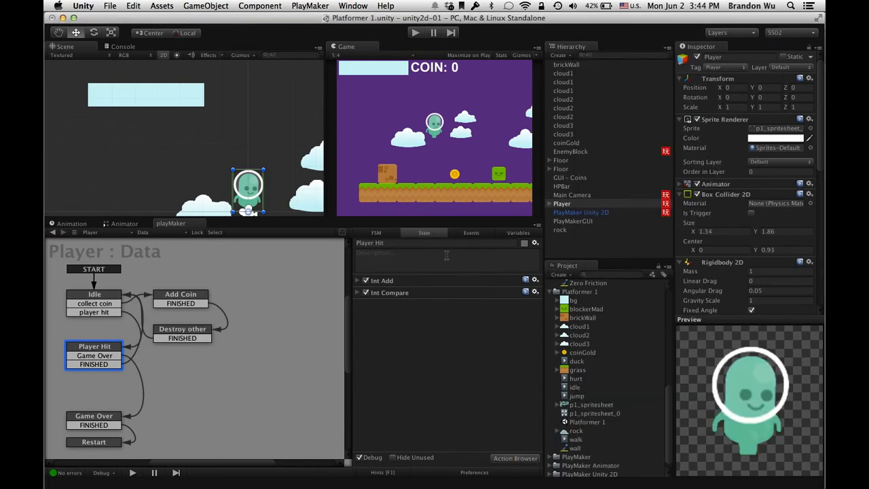
{"action": "left_click", "coordinate": [357, 293]}
{"action": "left_click", "coordinate": [356, 279]}
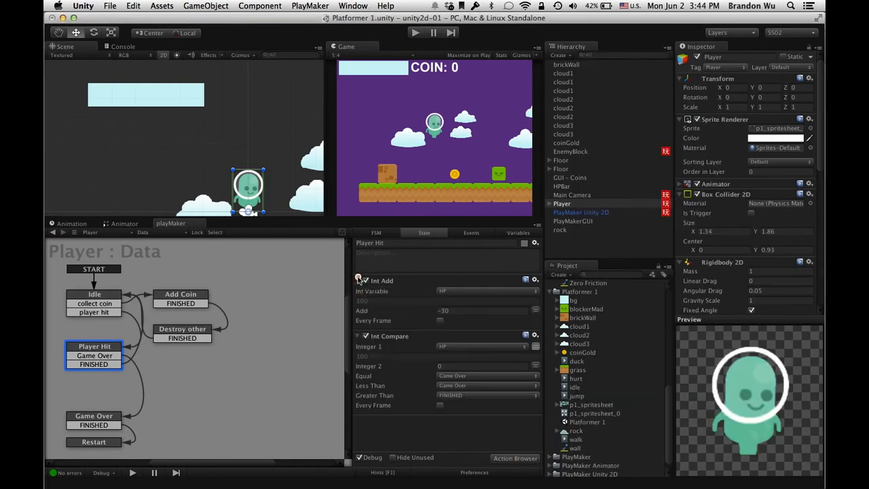
Review the HP variable settings of the Int Add and Int Compare actions, collapsing and re-expanding both
{"action": "left_click", "coordinate": [356, 280]}
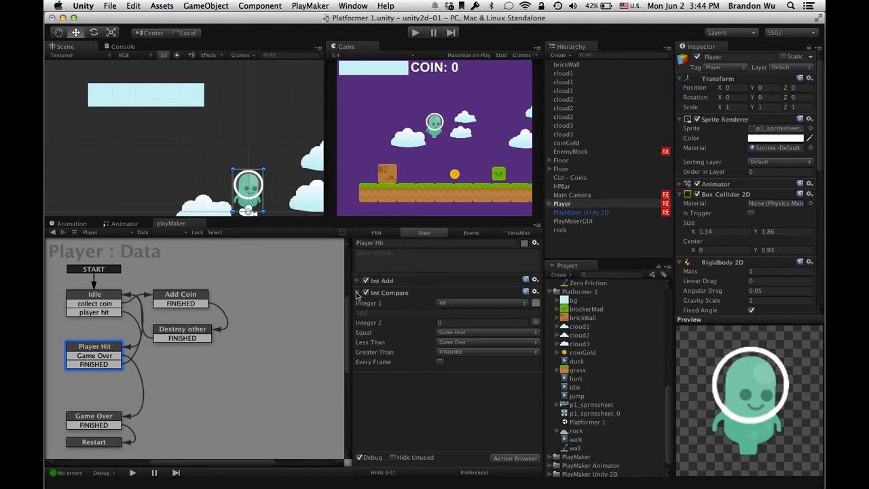
{"action": "left_click", "coordinate": [357, 281]}
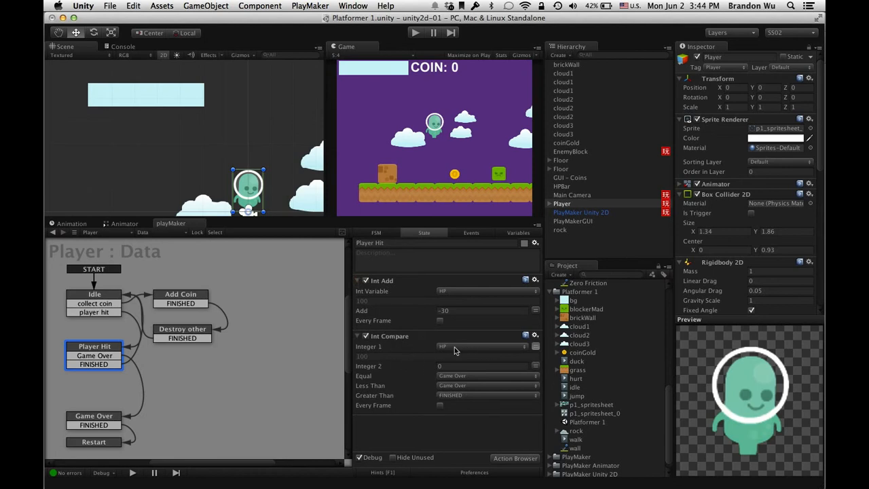
{"action": "left_click", "coordinate": [358, 281]}
{"action": "left_click", "coordinate": [358, 293]}
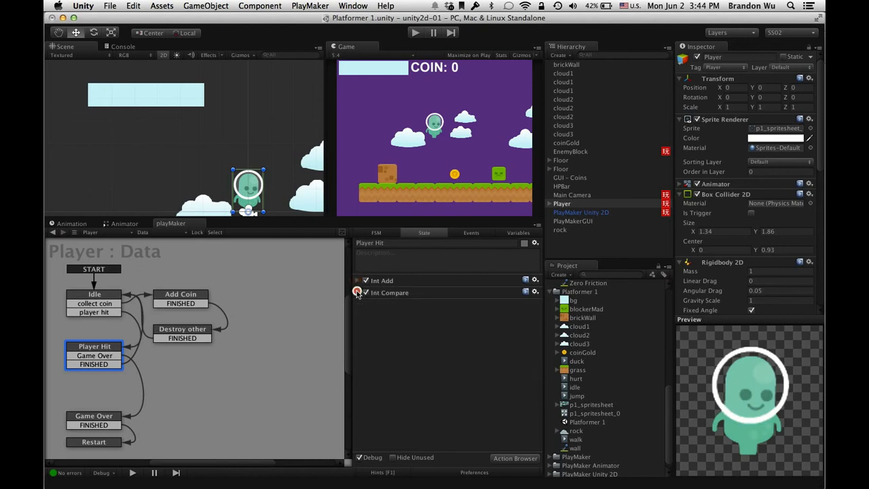
{"action": "left_click", "coordinate": [357, 293]}
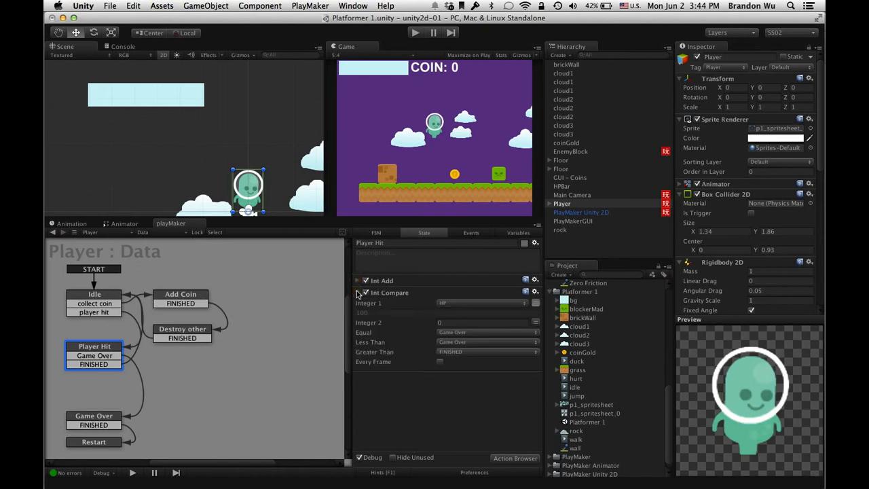
{"action": "left_click", "coordinate": [358, 281]}
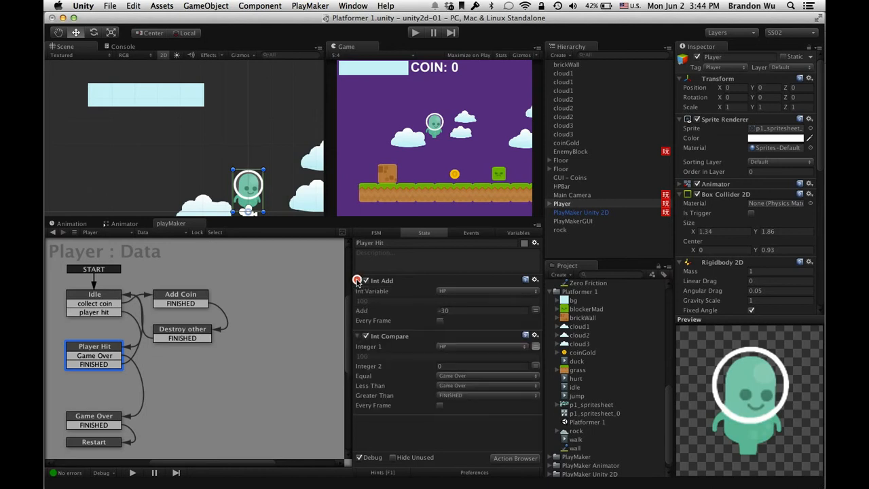
Check the type options available for the HP variable without changing its type
{"action": "left_click", "coordinate": [518, 233]}
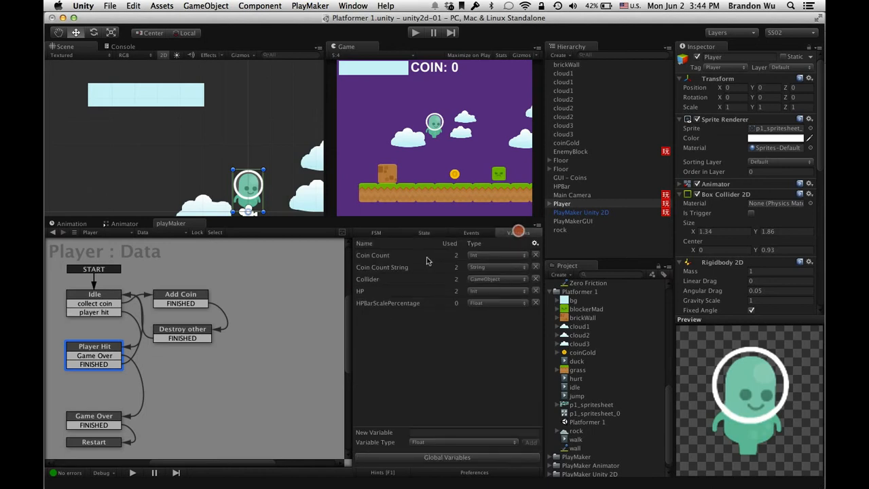
{"action": "left_click", "coordinate": [387, 293]}
{"action": "left_click", "coordinate": [501, 291]}
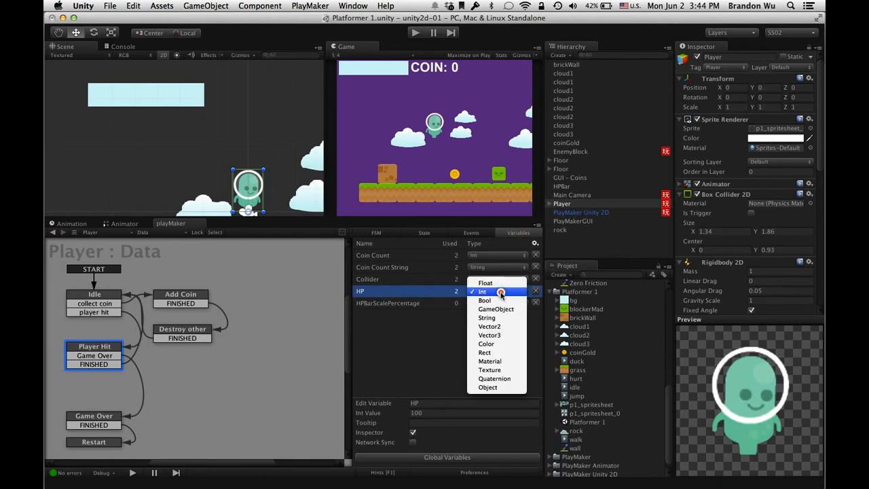
{"action": "left_click", "coordinate": [415, 355]}
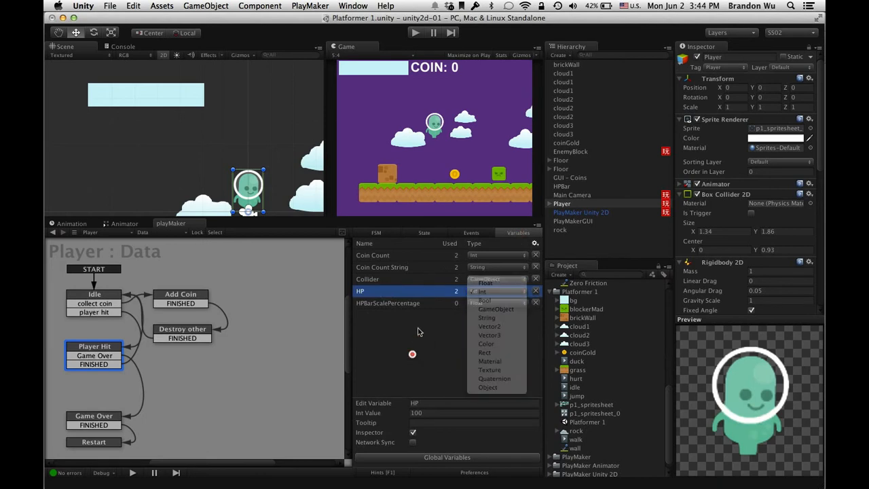
Return to the Player Hit state's actions and collapse Int Add and Int Compare
{"action": "left_click", "coordinate": [424, 232]}
{"action": "left_click", "coordinate": [387, 335]}
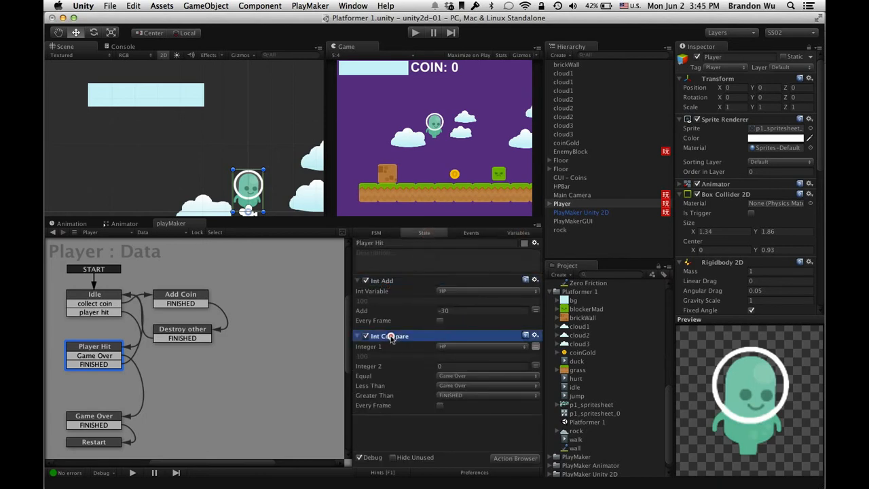
{"action": "left_click", "coordinate": [386, 281]}
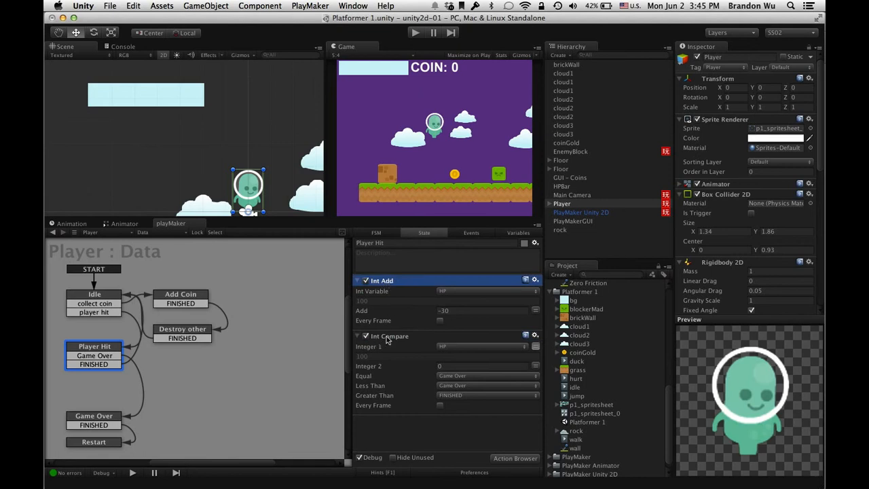
{"action": "left_click", "coordinate": [358, 280]}
{"action": "left_click", "coordinate": [356, 292]}
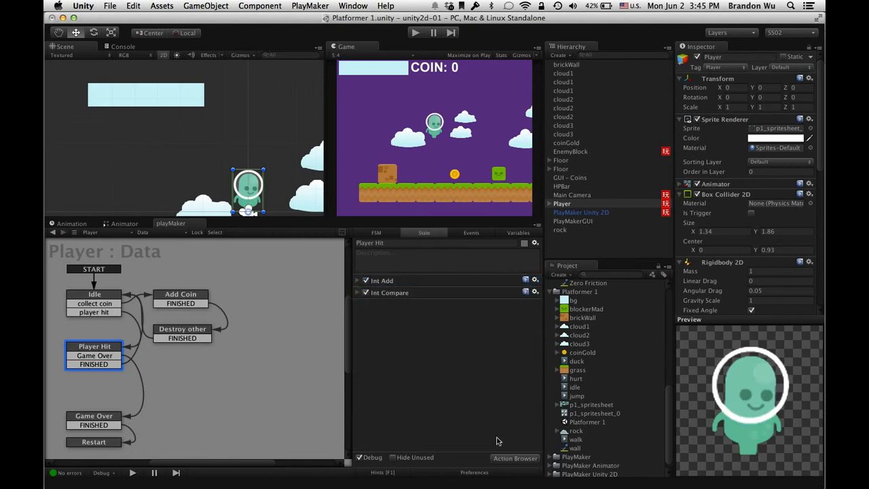
Create a new Float variable named "HP float" in the Player's Data FSM
{"action": "left_click", "coordinate": [519, 232]}
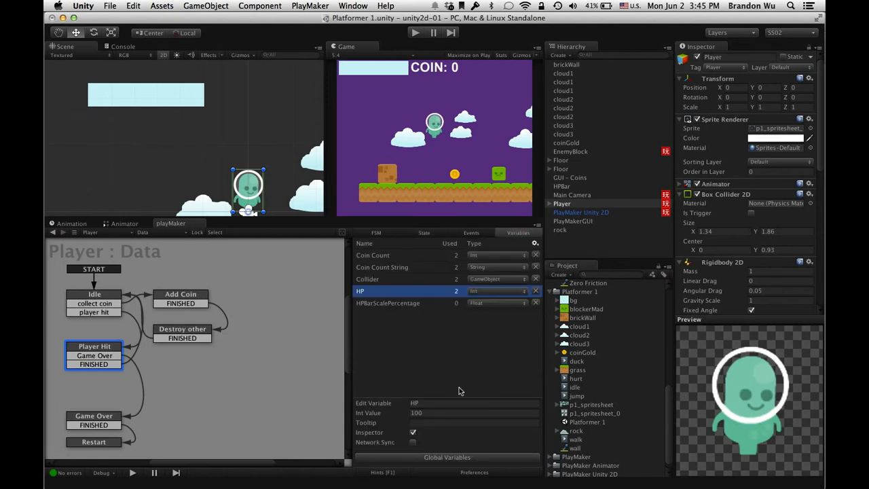
{"action": "left_click", "coordinate": [452, 432]}
{"action": "type", "text": "HP FLoat"}
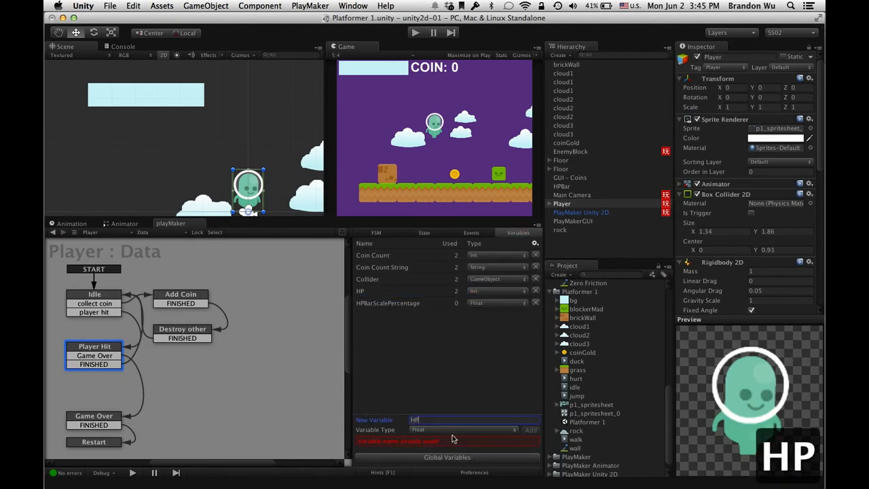
{"action": "key", "text": "BackSpace"}
{"action": "key", "text": "BackSpace"}
{"action": "key", "text": "BackSpace"}
{"action": "key", "text": "BackSpace"}
{"action": "key", "text": "BackSpace"}
{"action": "type", "text": "float"}
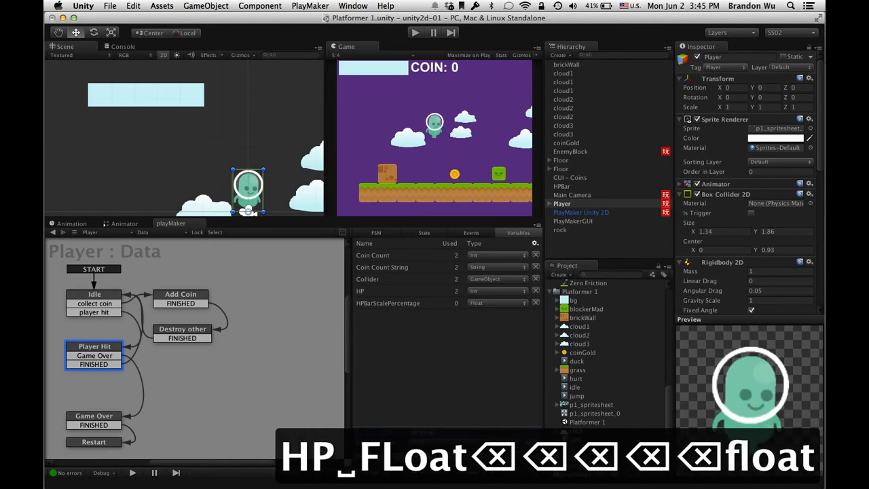
{"action": "key", "text": "Return"}
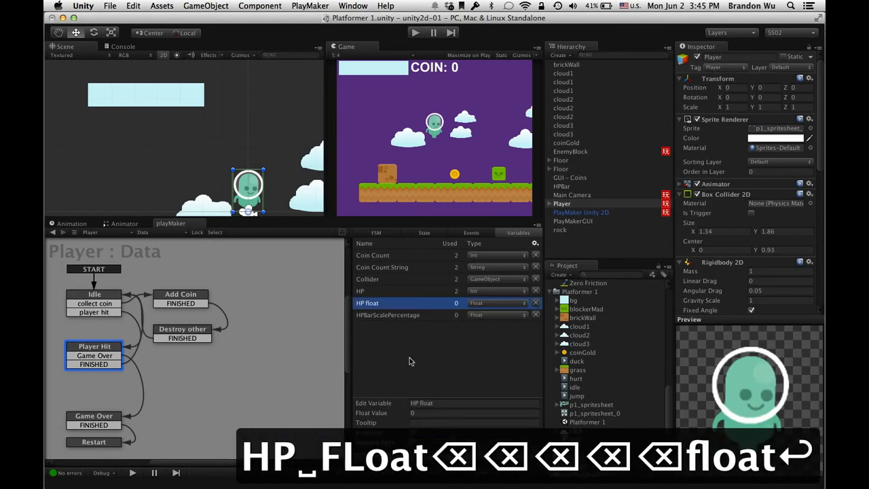
{"action": "left_click", "coordinate": [400, 290]}
{"action": "left_click", "coordinate": [399, 302]}
Add a Convert Int To Float action to the Player Hit state, converting the HP variable into HP float
{"action": "left_click", "coordinate": [419, 233]}
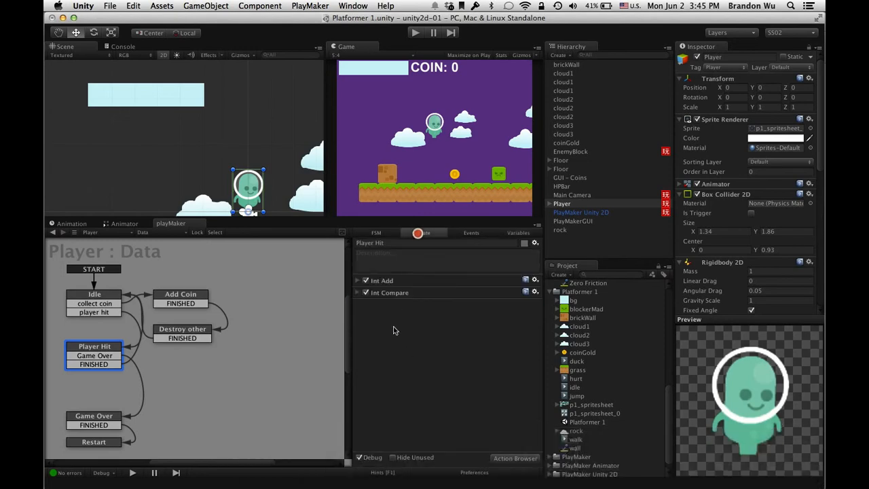
{"action": "left_click", "coordinate": [515, 459]}
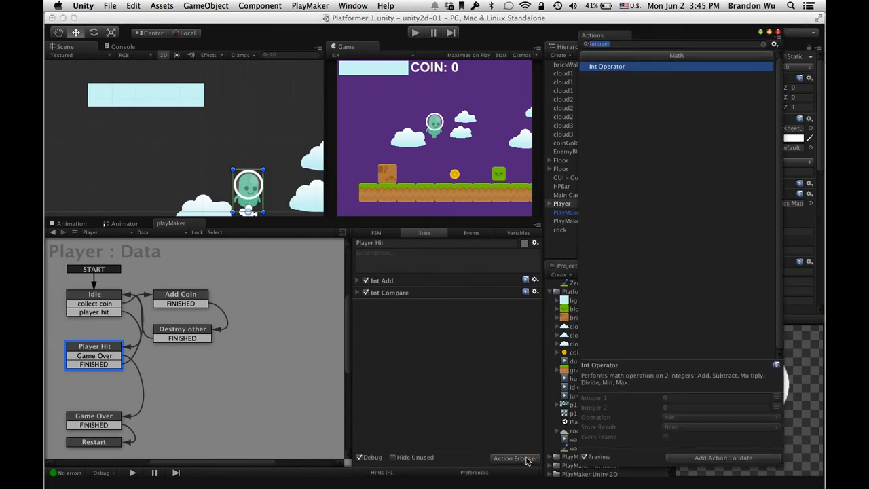
{"action": "type", "text": "conver"}
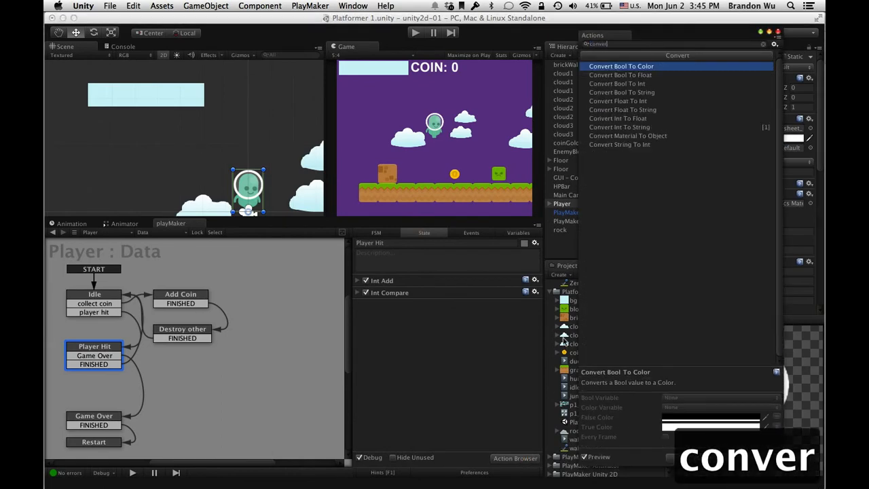
{"action": "left_click_drag", "start_coordinate": [630, 121], "coordinate": [456, 362]}
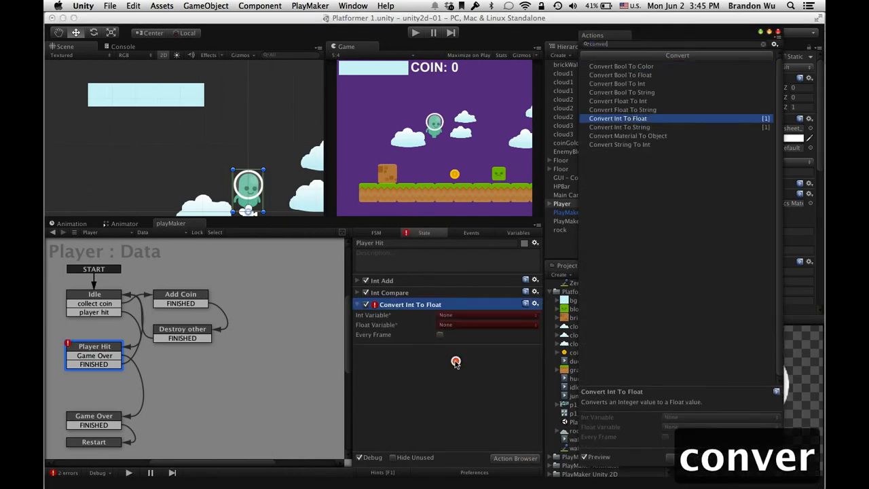
{"action": "left_click", "coordinate": [486, 315]}
{"action": "left_click", "coordinate": [483, 333]}
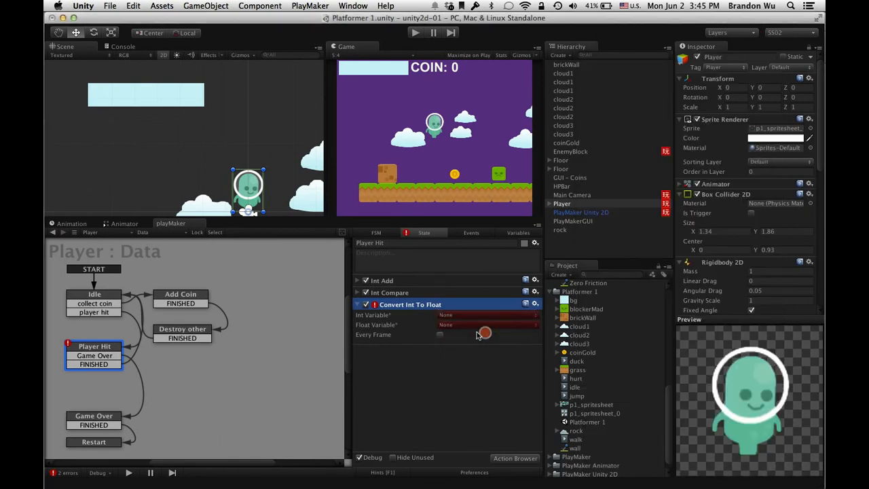
{"action": "left_click", "coordinate": [476, 335]}
{"action": "left_click", "coordinate": [465, 343]}
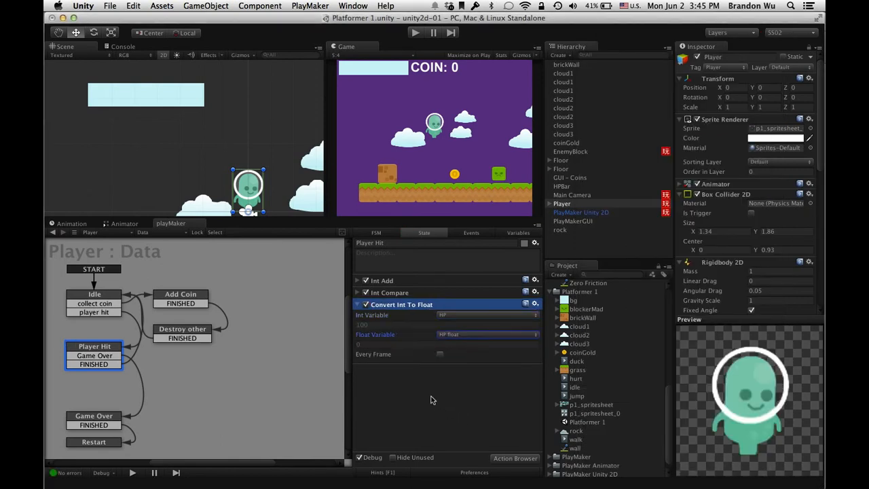
Add a Float Operator action below Convert Int To Float in the Player Hit state
{"action": "left_click", "coordinate": [516, 459]}
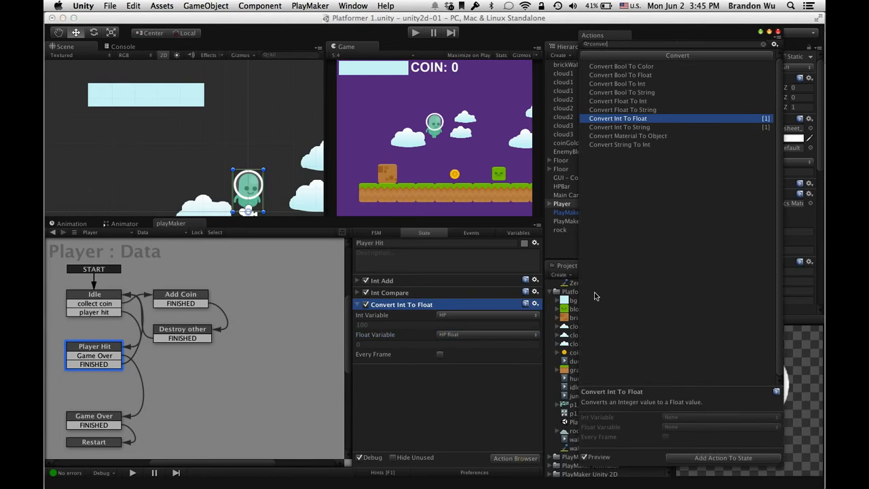
{"action": "left_click", "coordinate": [764, 45]}
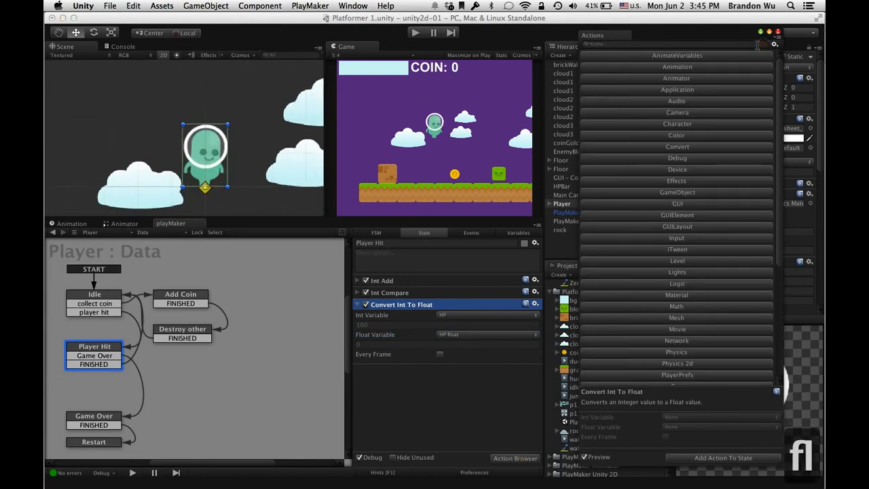
{"action": "type", "text": "float oper"}
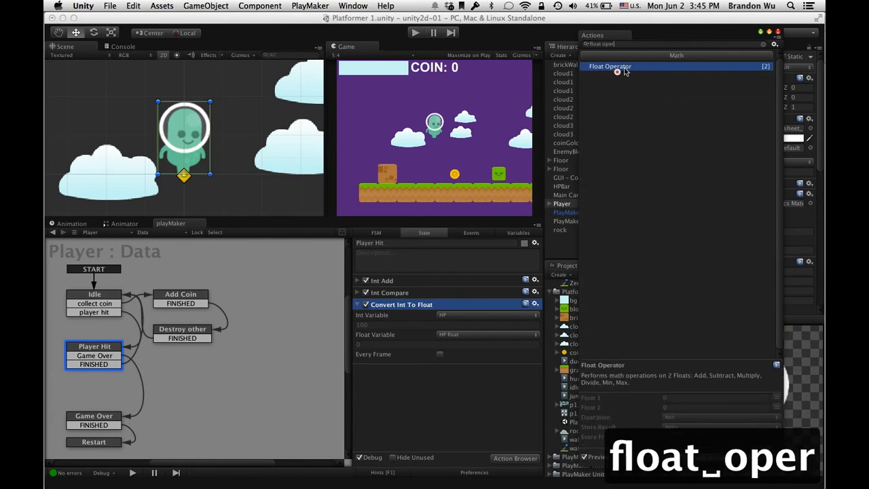
{"action": "left_click_drag", "start_coordinate": [616, 70], "coordinate": [461, 385]}
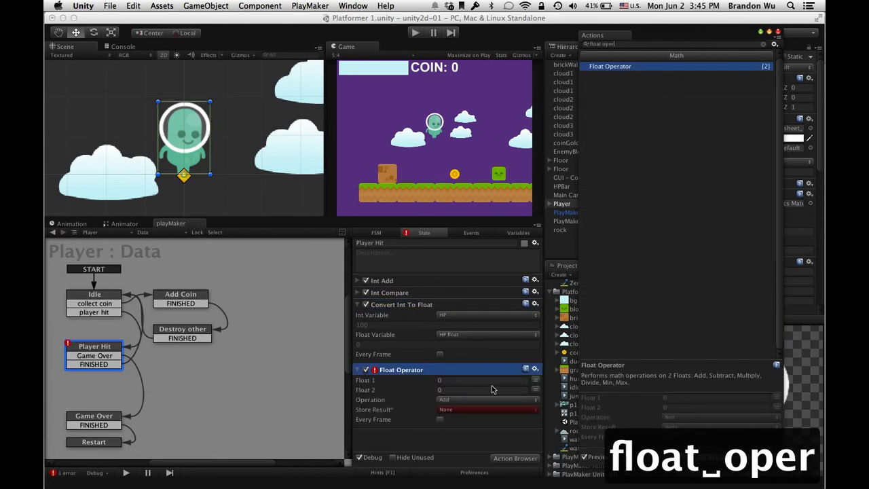
Configure the Float Operator to divide HP float by 100 and store the result in HPBarScalePercentage
{"action": "left_click", "coordinate": [535, 380]}
{"action": "left_click", "coordinate": [516, 381]}
{"action": "left_click", "coordinate": [508, 391]}
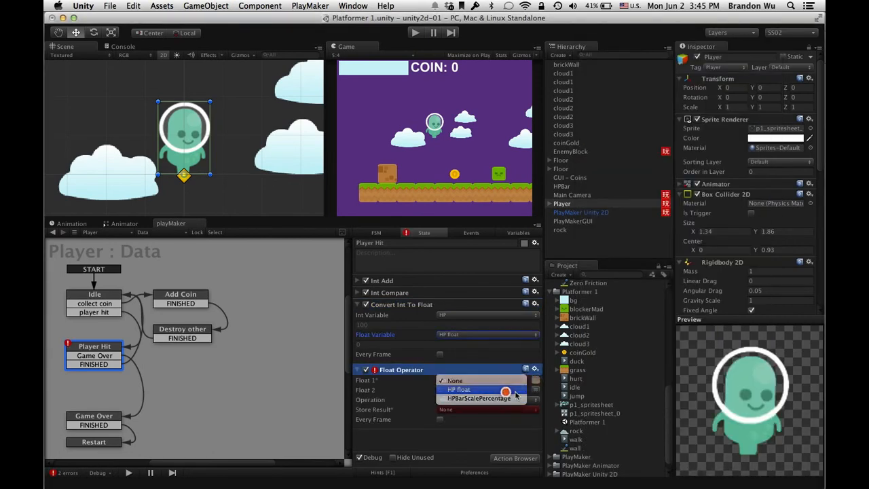
{"action": "left_click", "coordinate": [508, 399]}
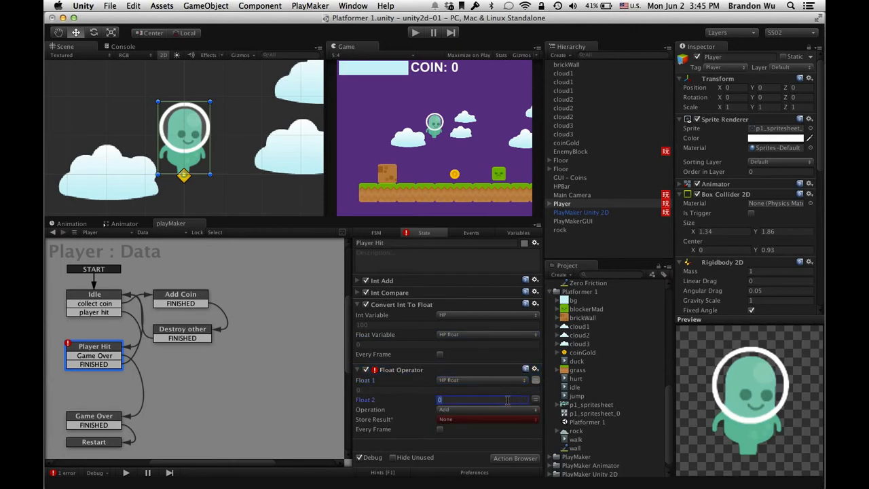
{"action": "type", "text": "100"}
{"action": "key", "text": "Return"}
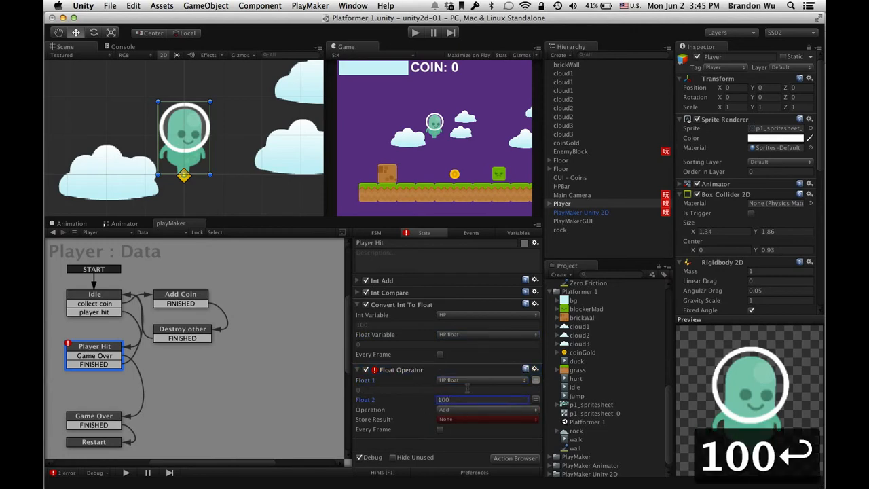
{"action": "scroll", "coordinate": [677, 303], "scroll_direction": "down", "scroll_amount": 5}
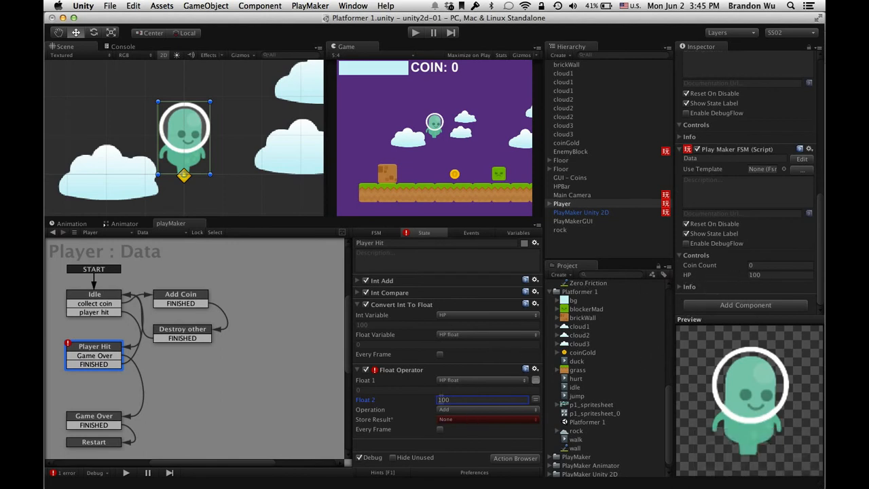
{"action": "left_click", "coordinate": [454, 411]}
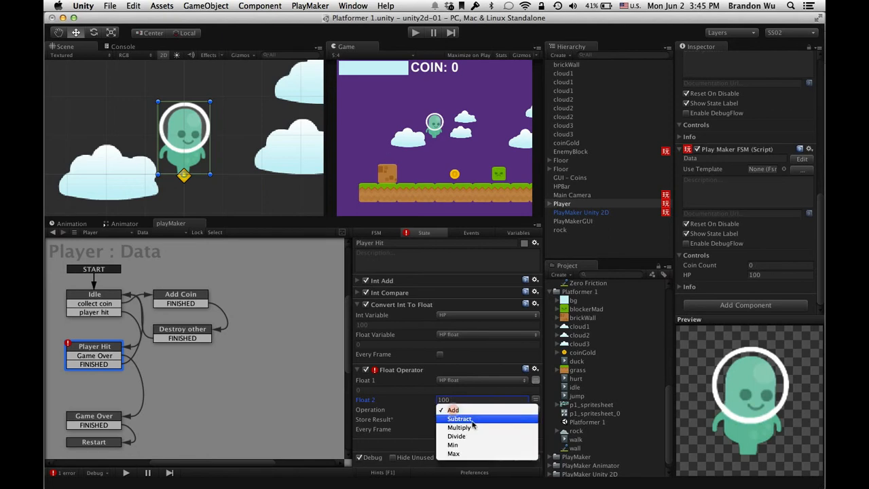
{"action": "left_click", "coordinate": [460, 434]}
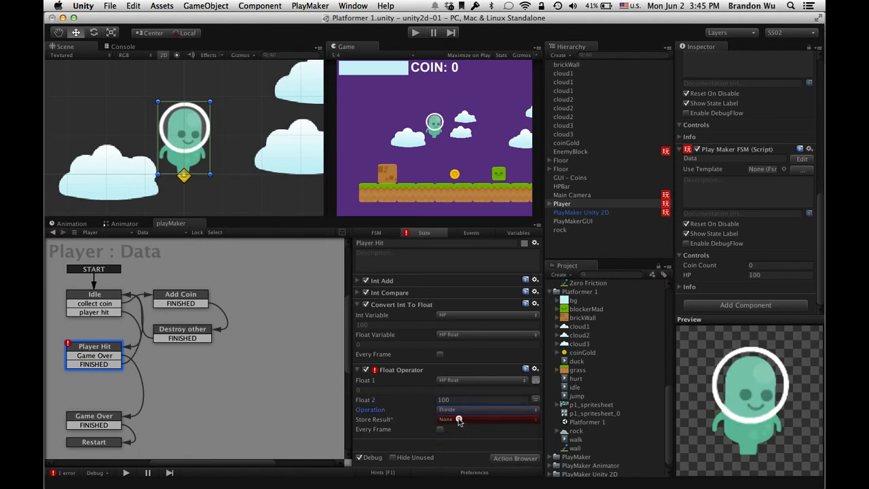
{"action": "left_click", "coordinate": [458, 419]}
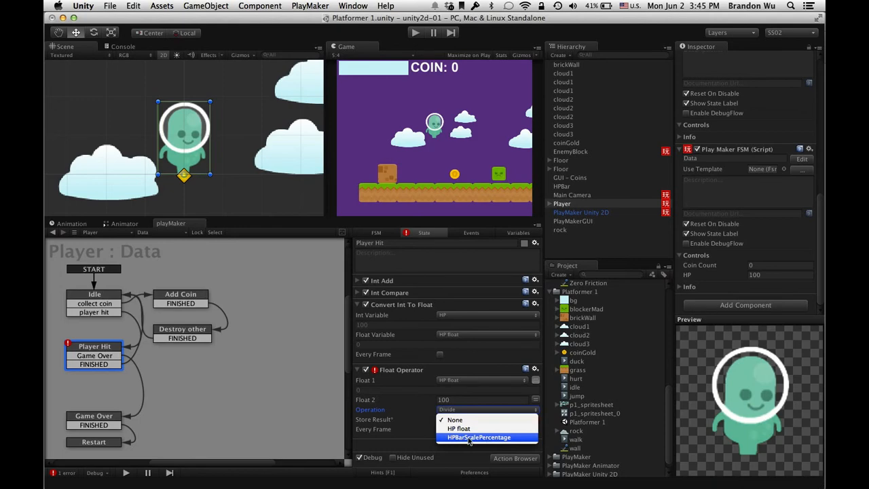
{"action": "left_click", "coordinate": [468, 439]}
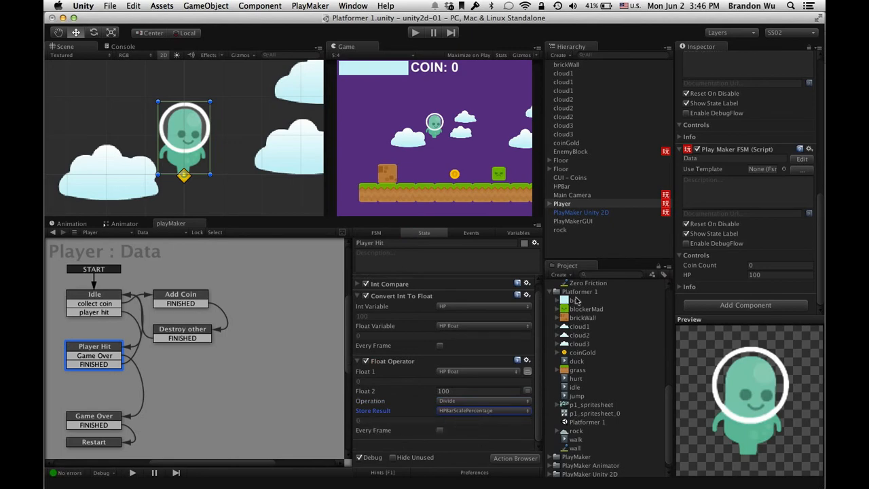
Add a Set Scale action below the Float Operator in the Player Hit state
{"action": "left_click", "coordinate": [514, 458]}
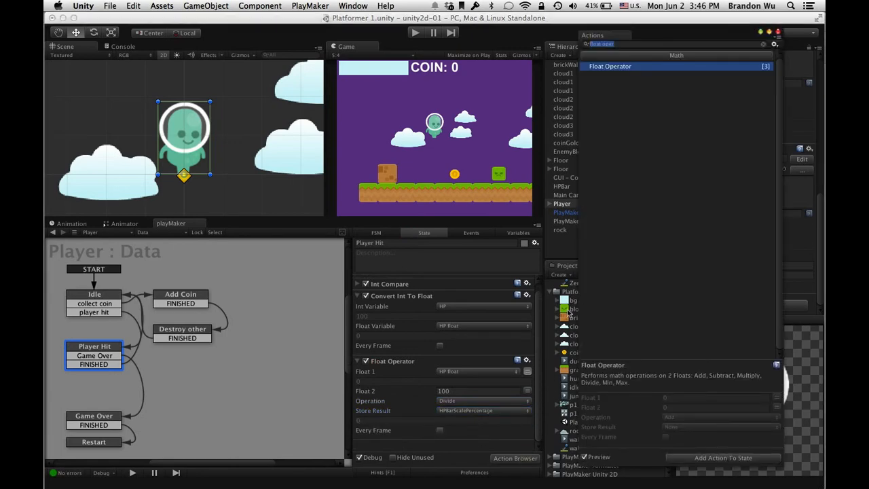
{"action": "type", "text": "set scal"}
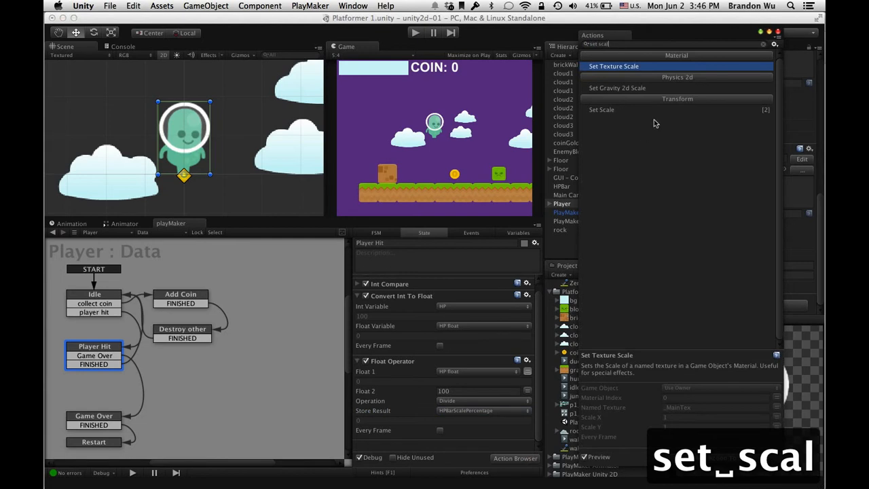
{"action": "left_click", "coordinate": [618, 111]}
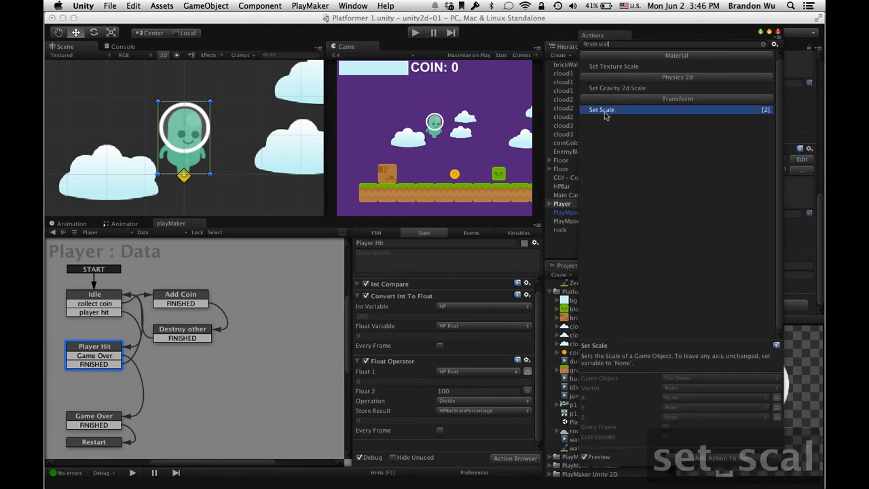
{"action": "left_click_drag", "start_coordinate": [607, 111], "coordinate": [475, 445]}
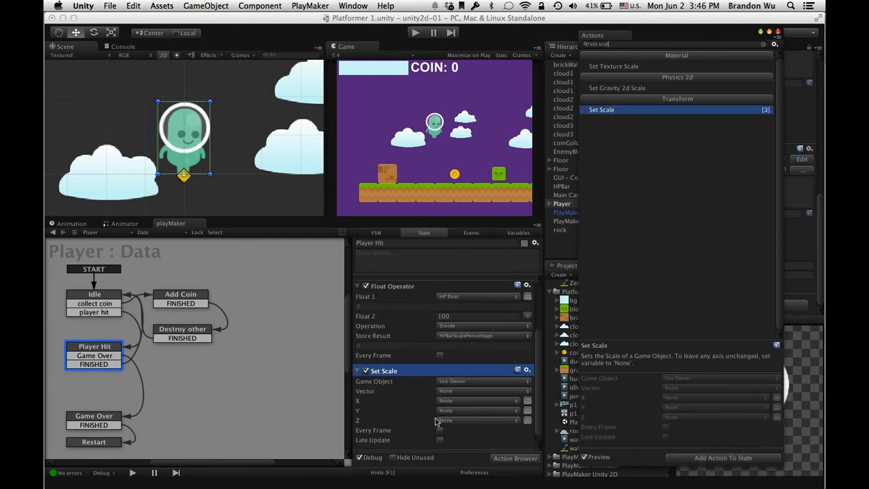
Configure Set Scale to target the specified game object HPBar and use HPBarScalePercentage for its X scale
{"action": "left_click", "coordinate": [501, 372]}
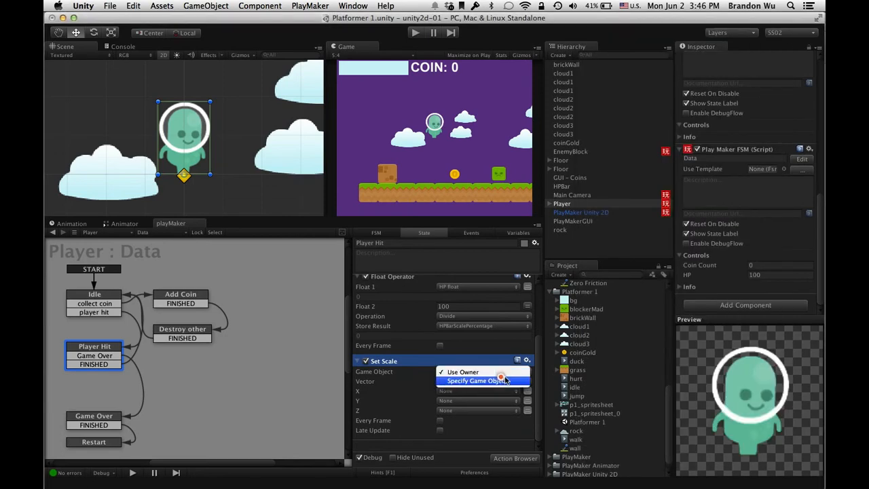
{"action": "left_click", "coordinate": [501, 380]}
{"action": "left_click_drag", "start_coordinate": [570, 187], "coordinate": [484, 390]}
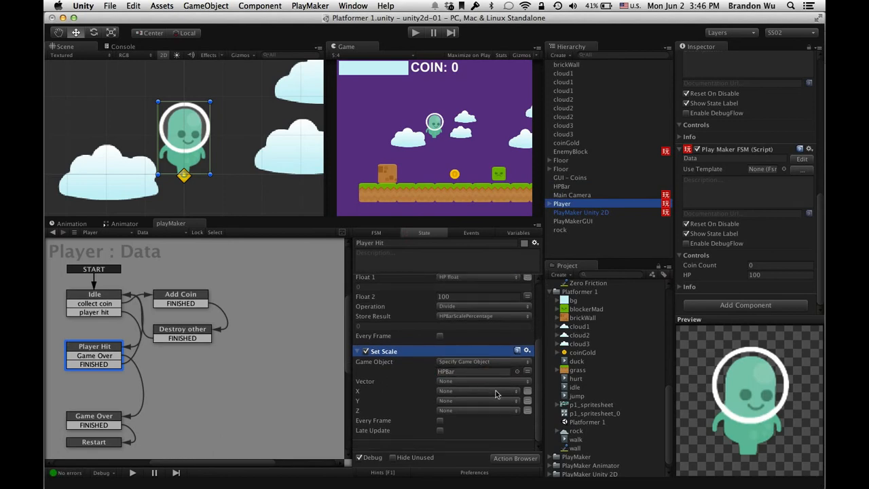
{"action": "left_click", "coordinate": [494, 391]}
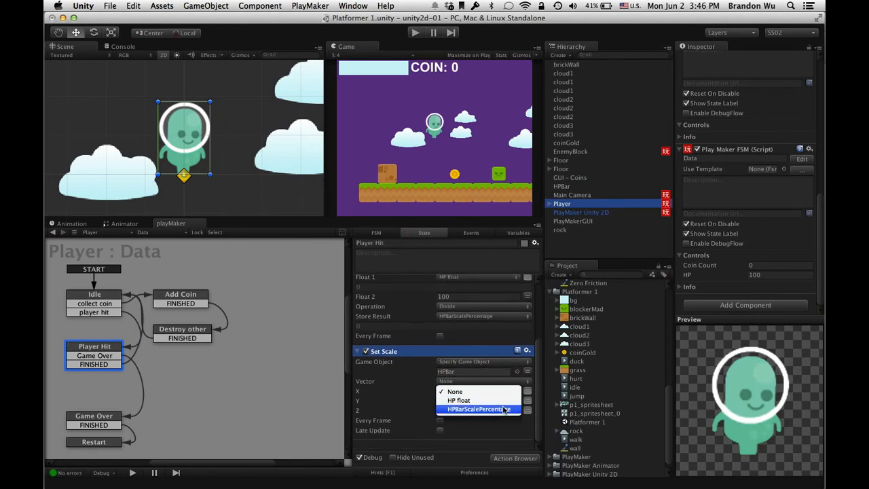
{"action": "left_click", "coordinate": [499, 409]}
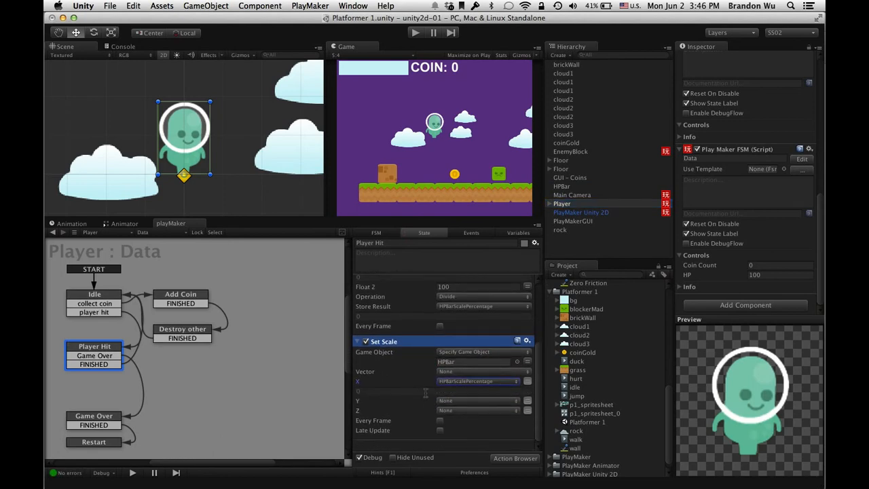
Review the HPBar's transform scale and the Player Hit actions, reselect the Player, and save the scene
{"action": "scroll", "coordinate": [425, 394], "scroll_direction": "up", "scroll_amount": 3}
{"action": "scroll", "coordinate": [425, 393], "scroll_direction": "down", "scroll_amount": 3}
{"action": "scroll", "coordinate": [474, 383], "scroll_direction": "up", "scroll_amount": 3}
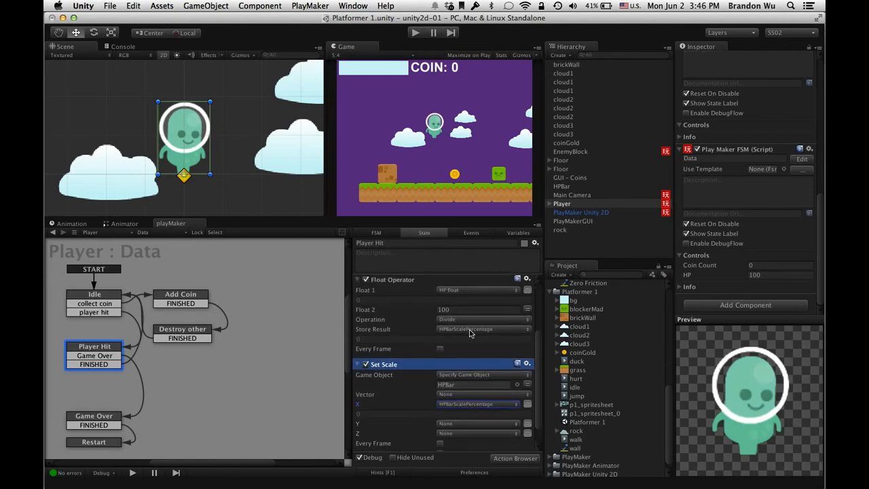
{"action": "left_click", "coordinate": [591, 186]}
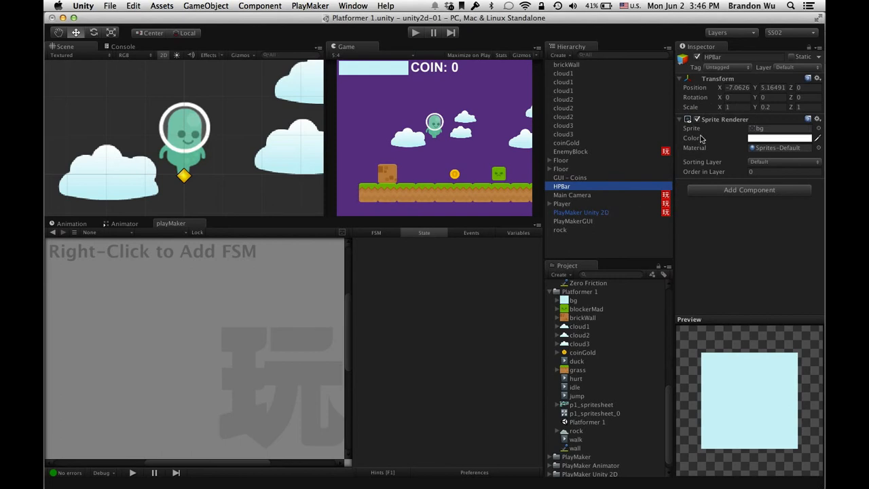
{"action": "left_click", "coordinate": [588, 204]}
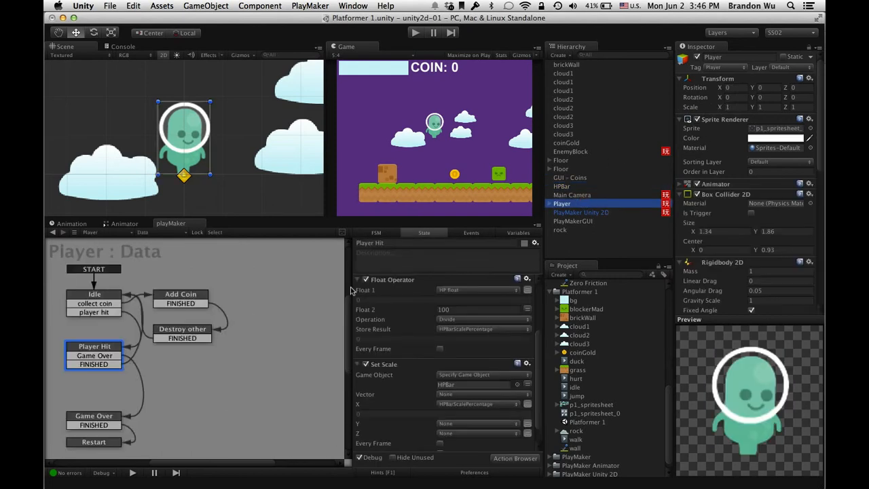
{"action": "scroll", "coordinate": [401, 390], "scroll_direction": "down", "scroll_amount": 1}
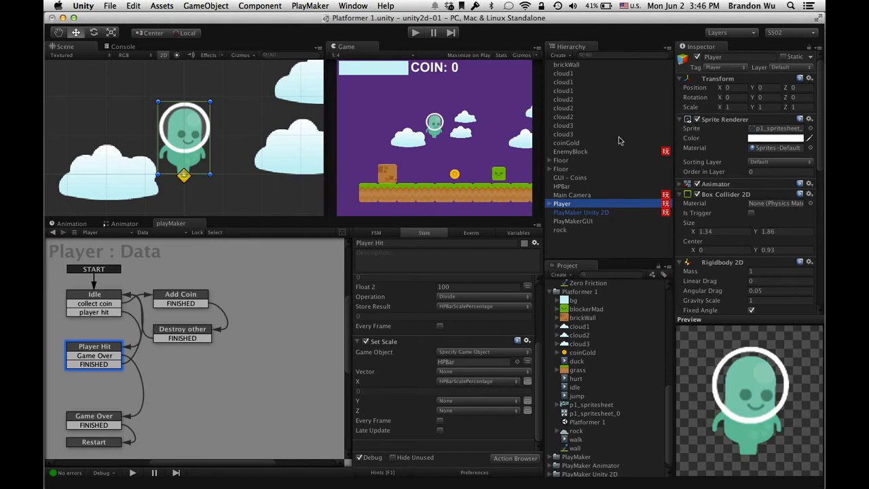
{"action": "key", "text": "super+s"}
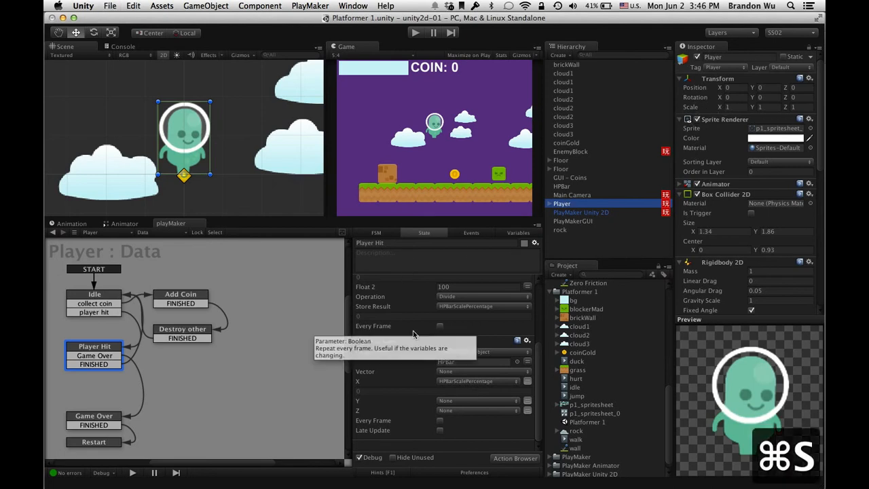
Run the game and move the player into the enemy block to test the health bar
{"action": "left_click", "coordinate": [414, 33]}
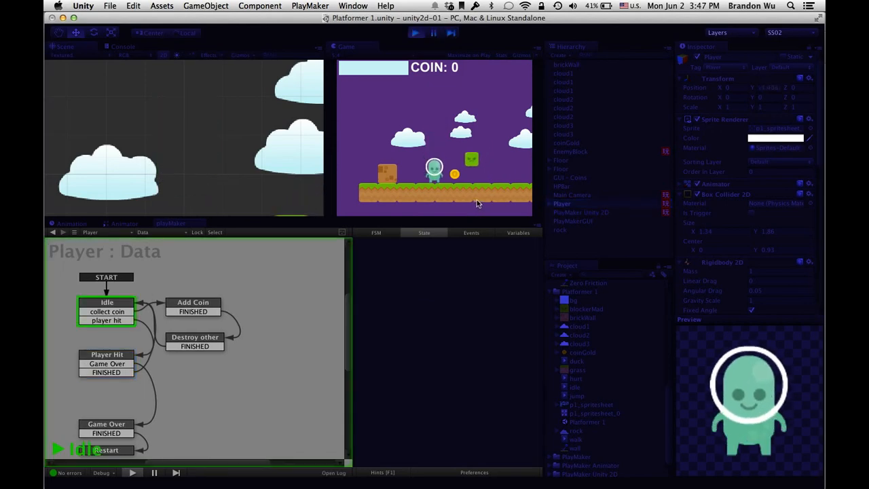
{"action": "key", "text": "Right"}
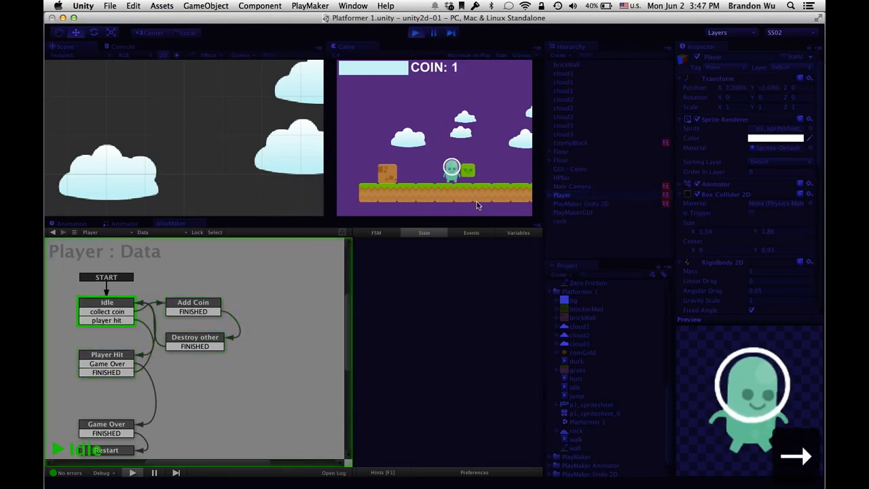
{"action": "key", "text": "Left"}
{"action": "key", "text": "Right"}
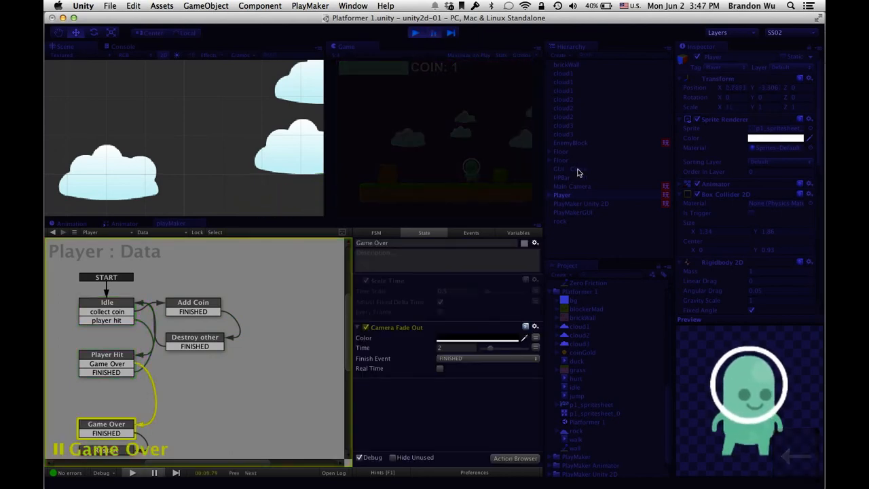
Inspect the HPBar and the Player Hit state's action order, including the Int Compare settings, and stop the game
{"action": "left_click", "coordinate": [580, 177]}
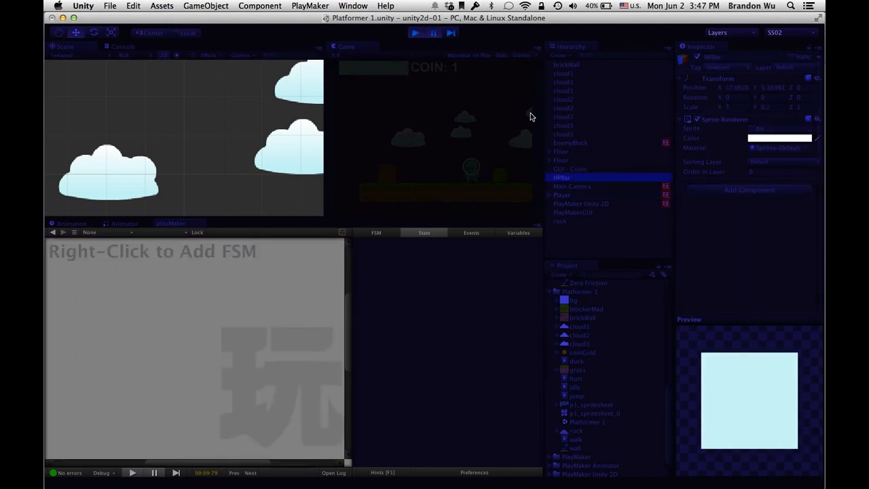
{"action": "left_click", "coordinate": [583, 195]}
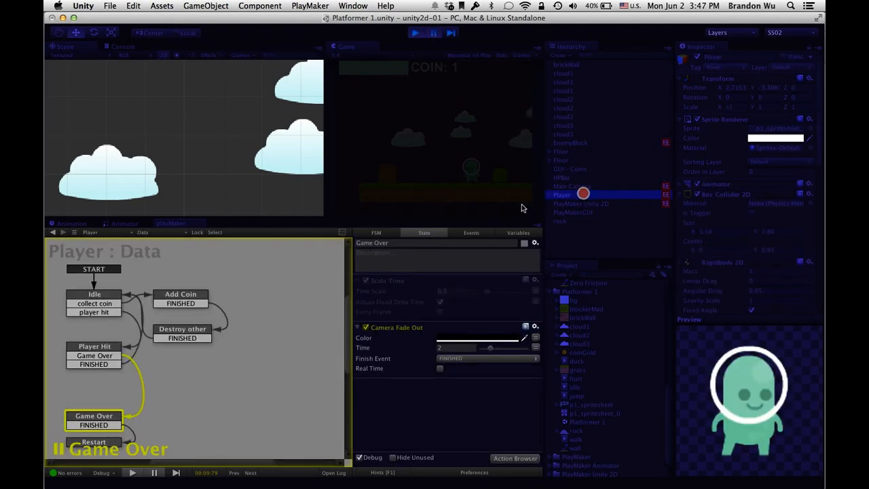
{"action": "left_click", "coordinate": [99, 348]}
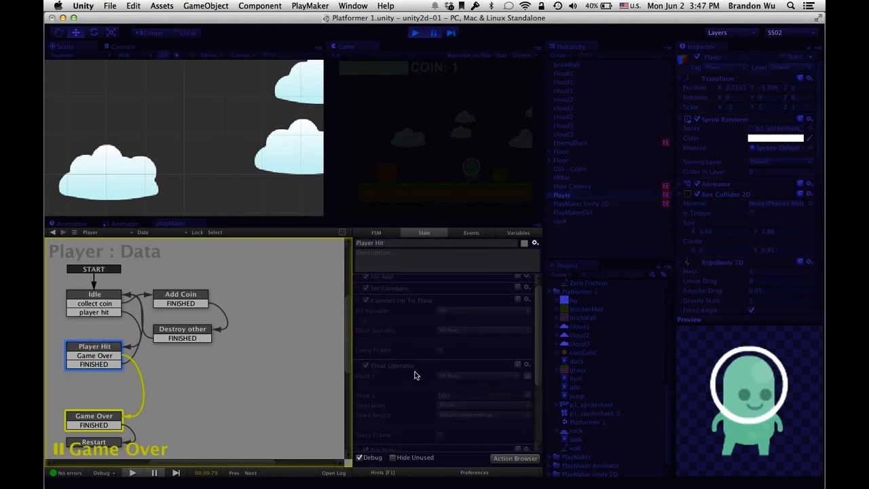
{"action": "scroll", "coordinate": [416, 375], "scroll_direction": "down", "scroll_amount": 1}
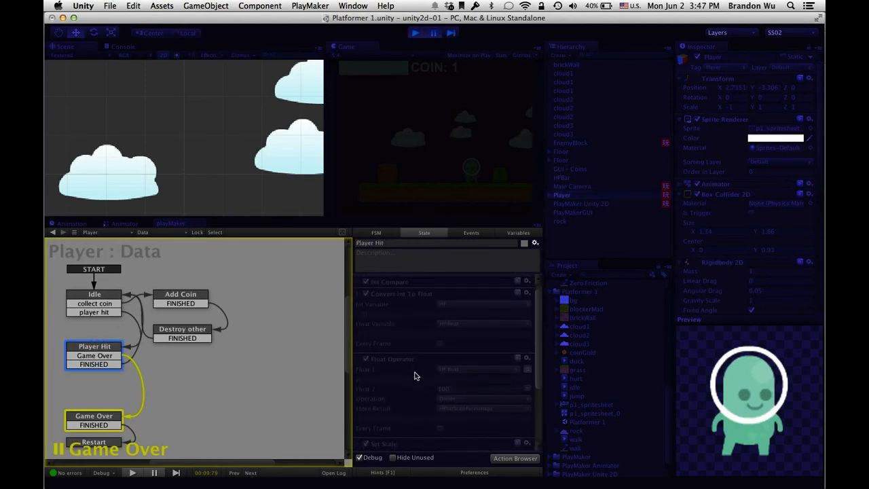
{"action": "scroll", "coordinate": [415, 373], "scroll_direction": "up", "scroll_amount": 2}
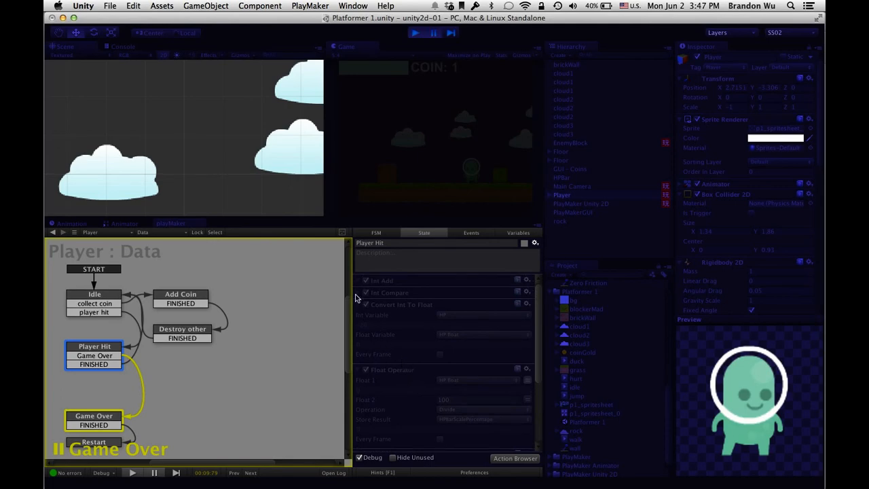
{"action": "scroll", "coordinate": [408, 366], "scroll_direction": "down", "scroll_amount": 5}
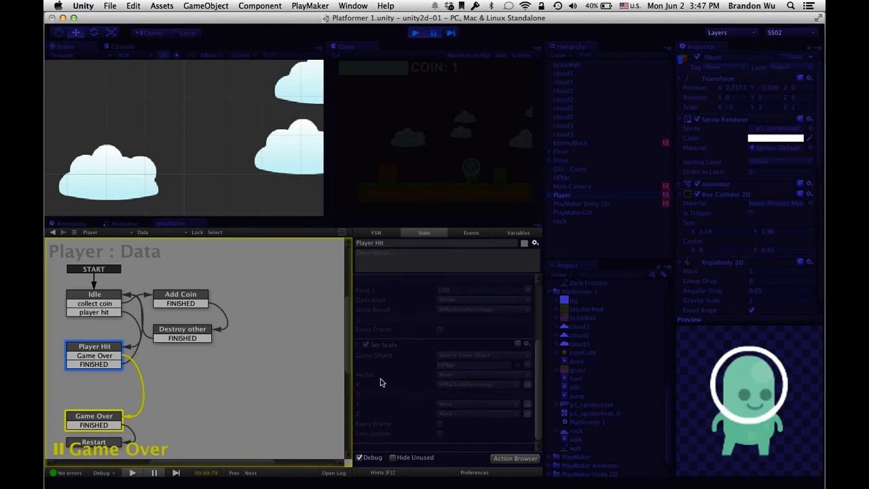
{"action": "scroll", "coordinate": [380, 382], "scroll_direction": "up", "scroll_amount": 1}
{"action": "scroll", "coordinate": [380, 379], "scroll_direction": "up", "scroll_amount": 4}
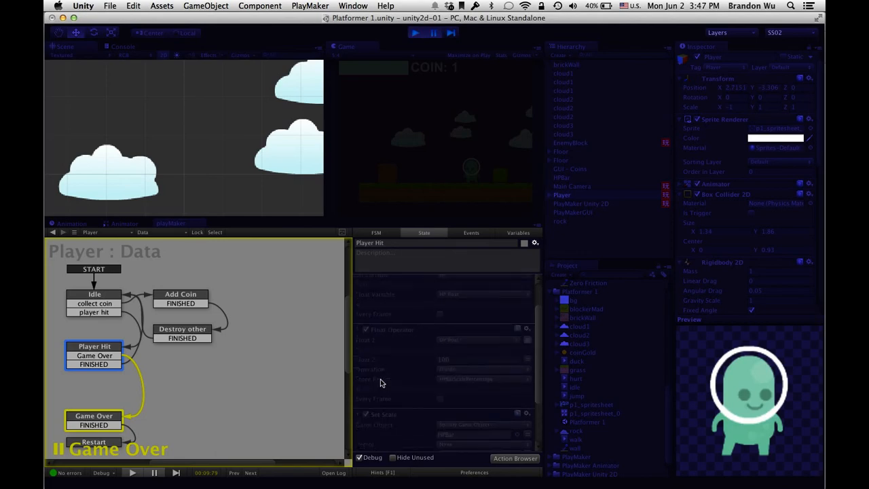
{"action": "left_click", "coordinate": [360, 293]}
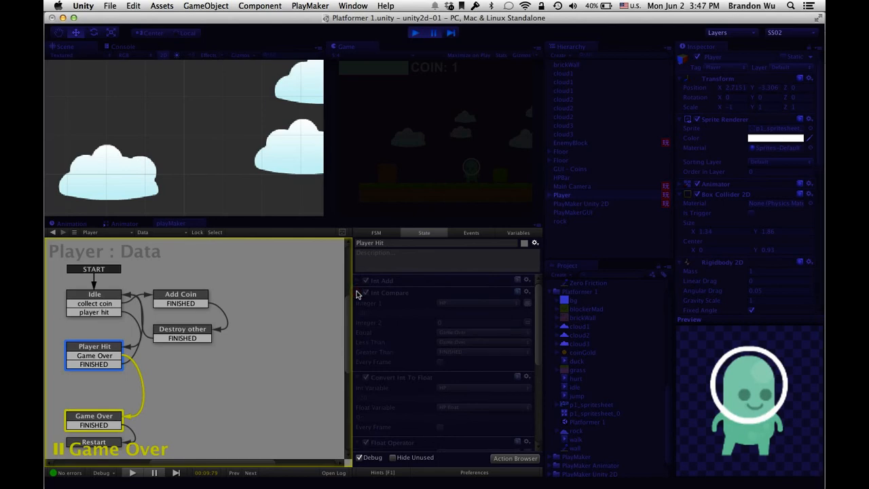
{"action": "left_click", "coordinate": [415, 33]}
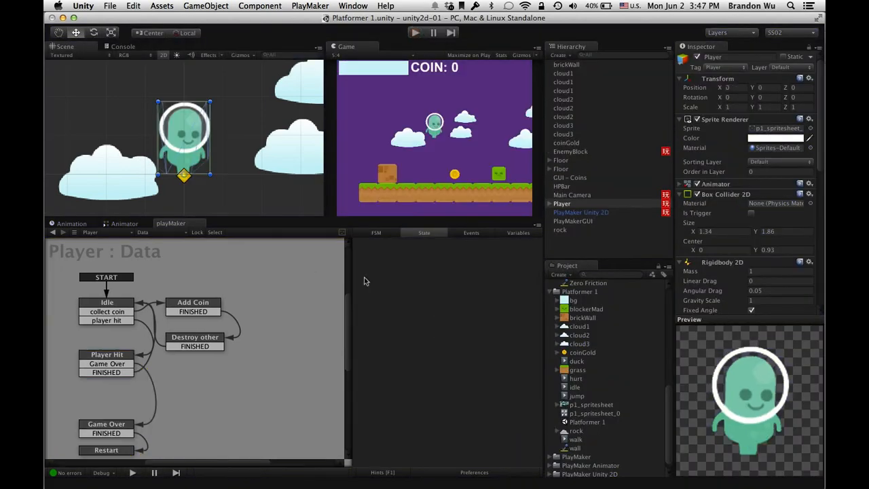
Collapse the Player Hit actions and move Int Compare to the end of the list, below Set Scale
{"action": "left_click", "coordinate": [107, 356]}
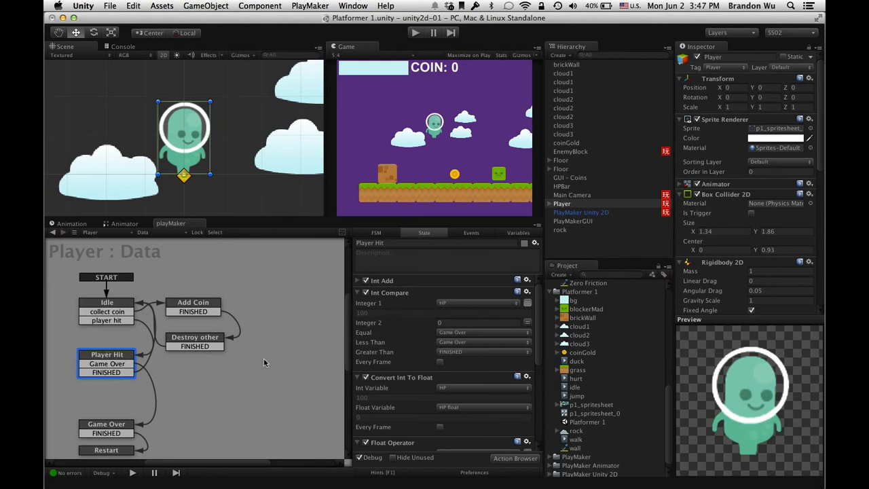
{"action": "left_click_drag", "start_coordinate": [386, 292], "coordinate": [384, 293]}
{"action": "scroll", "coordinate": [389, 388], "scroll_direction": "down", "scroll_amount": 6}
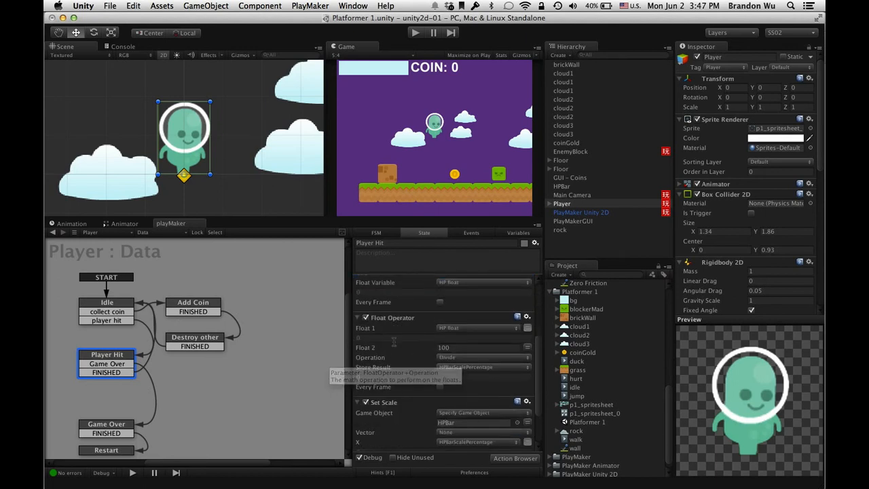
{"action": "scroll", "coordinate": [394, 340], "scroll_direction": "up", "scroll_amount": 5}
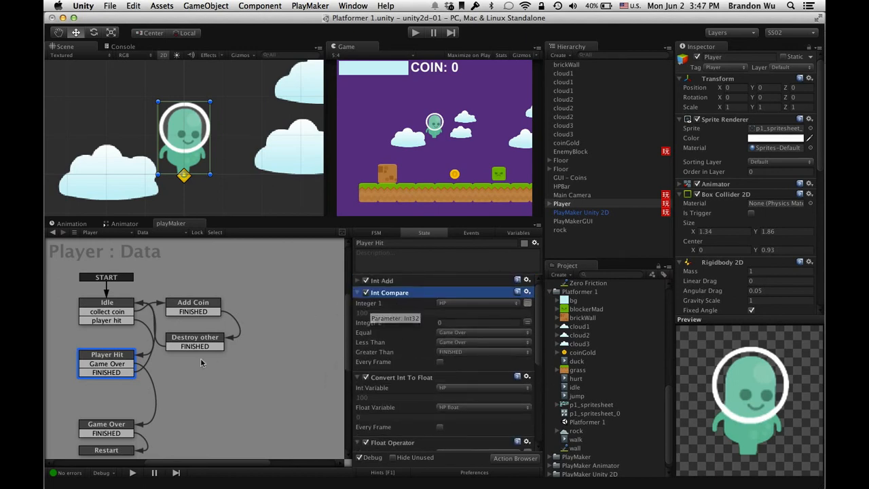
{"action": "left_click", "coordinate": [357, 293]}
{"action": "left_click", "coordinate": [357, 305]}
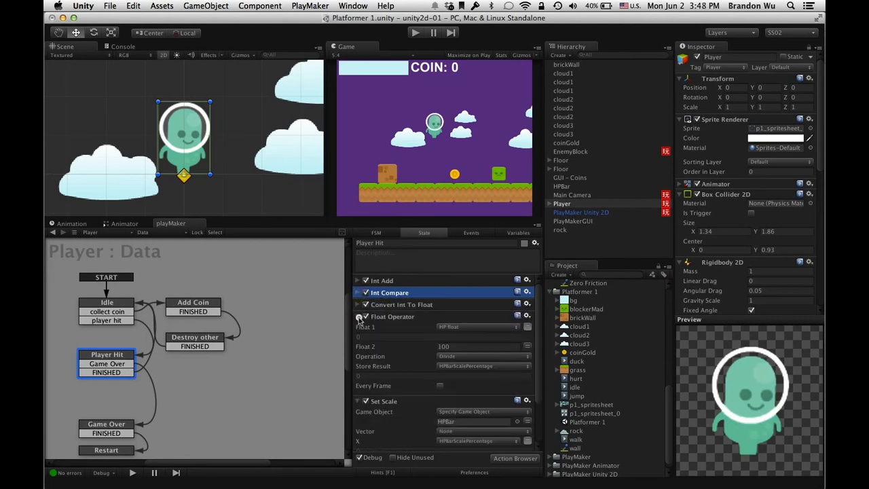
{"action": "left_click", "coordinate": [356, 316]}
{"action": "left_click", "coordinate": [357, 328]}
{"action": "left_click_drag", "start_coordinate": [380, 292], "coordinate": [384, 343]}
{"action": "left_click", "coordinate": [357, 330]}
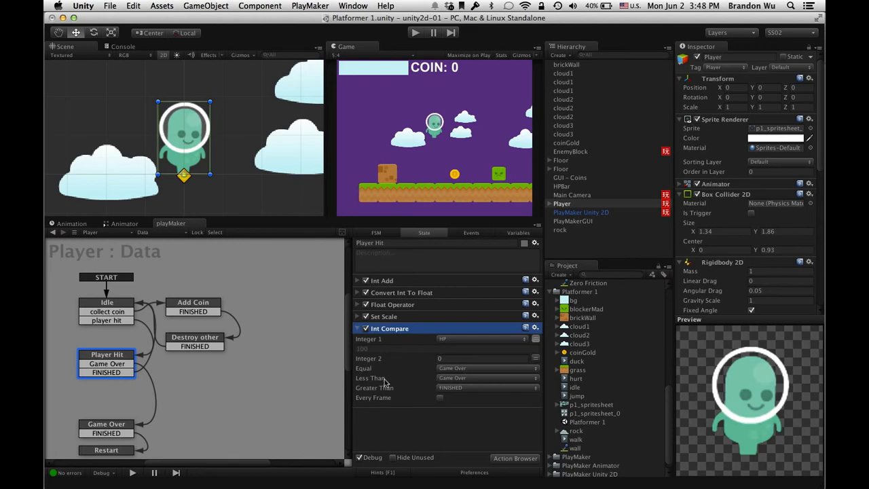
Run the game again and steer the player into the enemy block repeatedly to check the health bar's scaling
{"action": "left_click", "coordinate": [416, 32]}
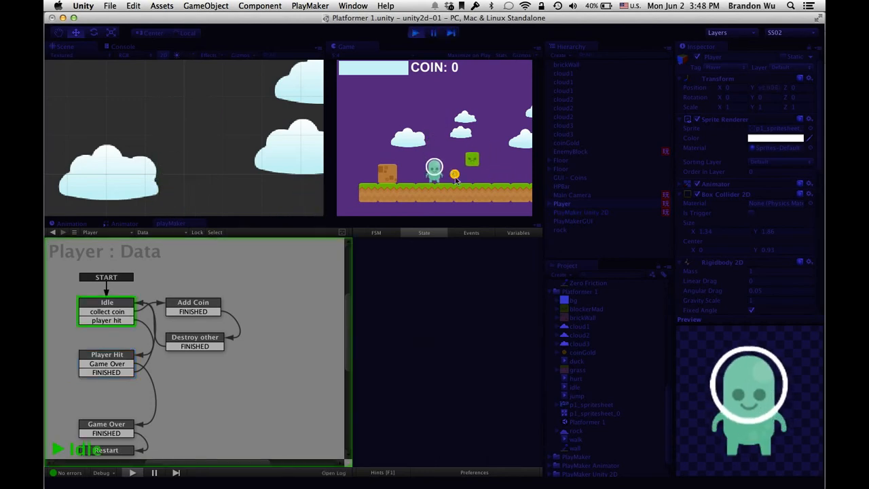
{"action": "key", "text": "Right"}
{"action": "key", "text": "Left"}
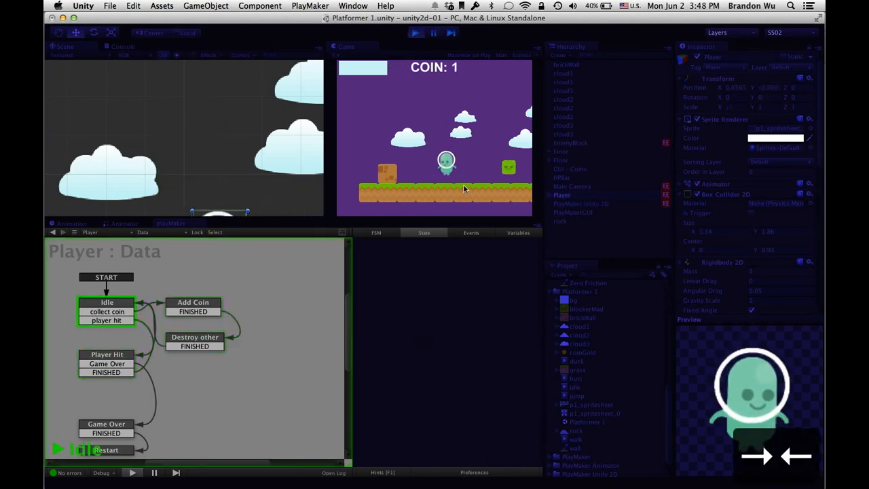
{"action": "key", "text": "Right"}
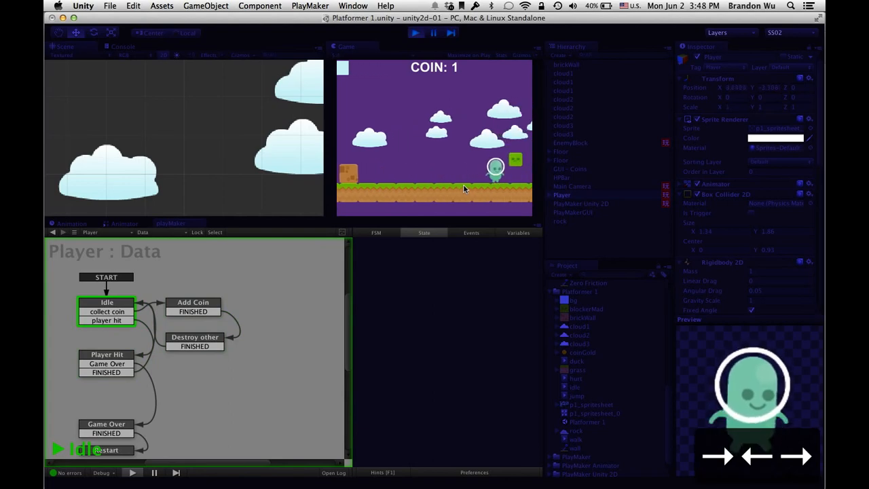
{"action": "key", "text": "Left"}
{"action": "key", "text": "Left"}
{"action": "key", "text": "Down"}
{"action": "key", "text": "Right"}
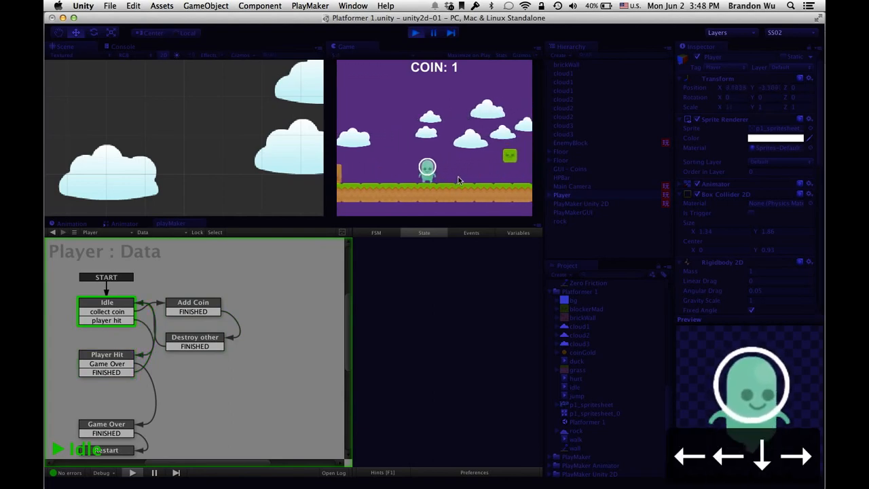
{"action": "key", "text": "Left"}
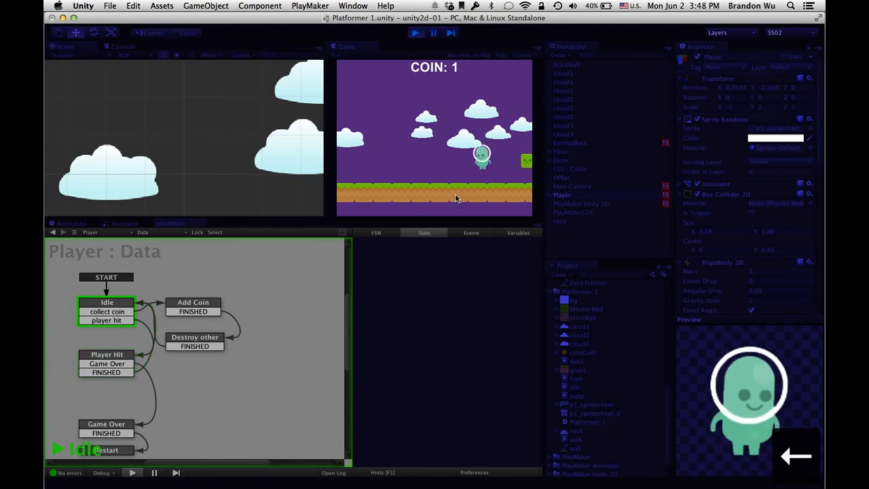
Steer the player back to the brick wall, select the HPBar and pause the game
{"action": "key", "text": "Right"}
{"action": "key", "text": "Left"}
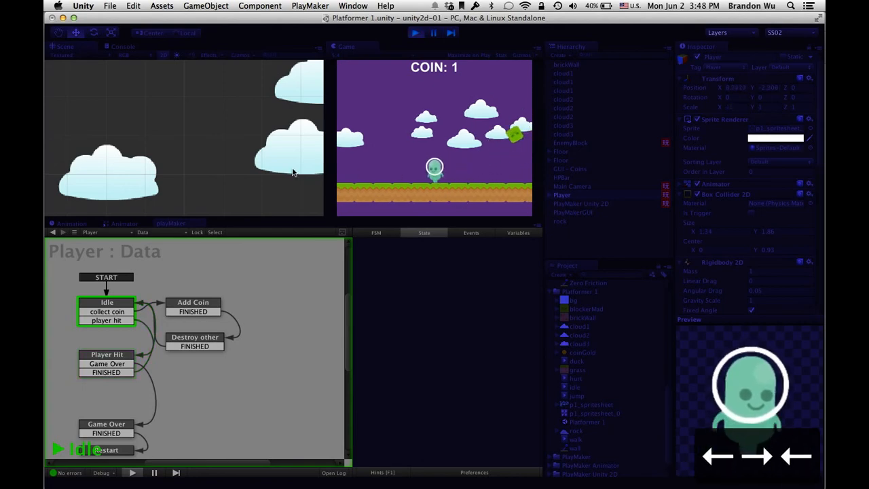
{"action": "key", "text": "Left"}
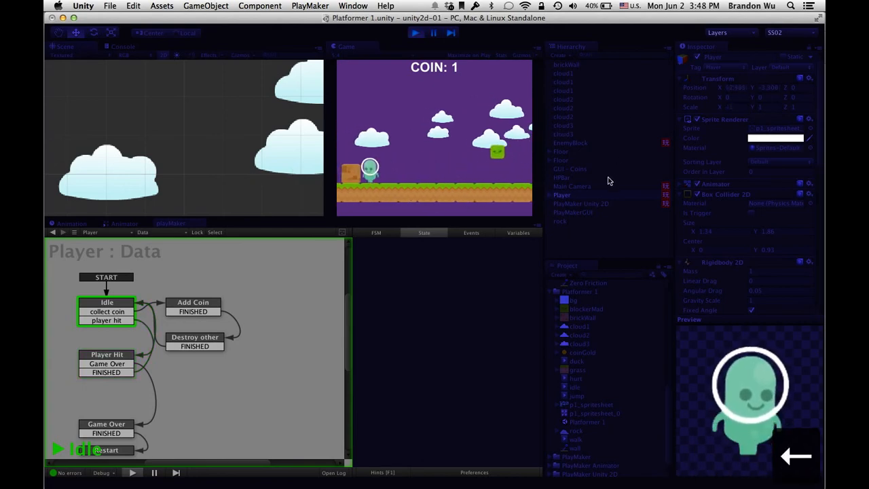
{"action": "left_click", "coordinate": [607, 177]}
{"action": "key", "text": "Left"}
{"action": "left_click", "coordinate": [433, 33]}
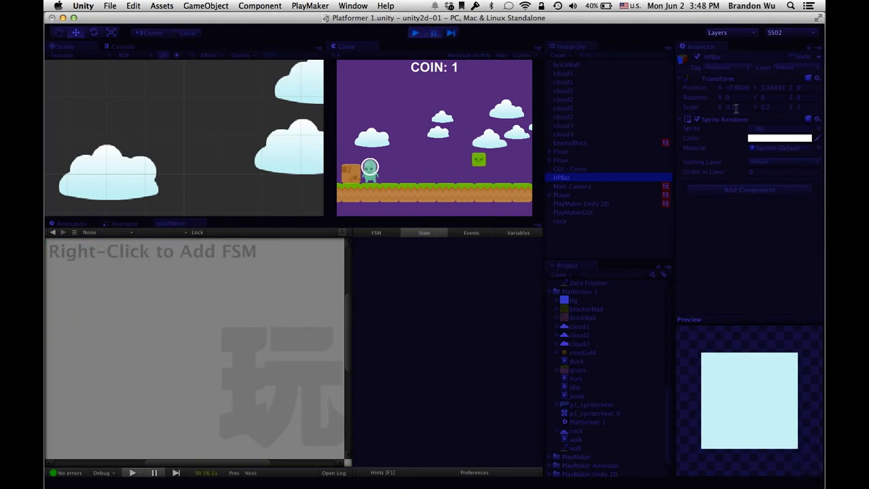
Inspect the Player Hit state's actions and the HPBar's place in the paused scene
{"action": "left_click", "coordinate": [597, 195]}
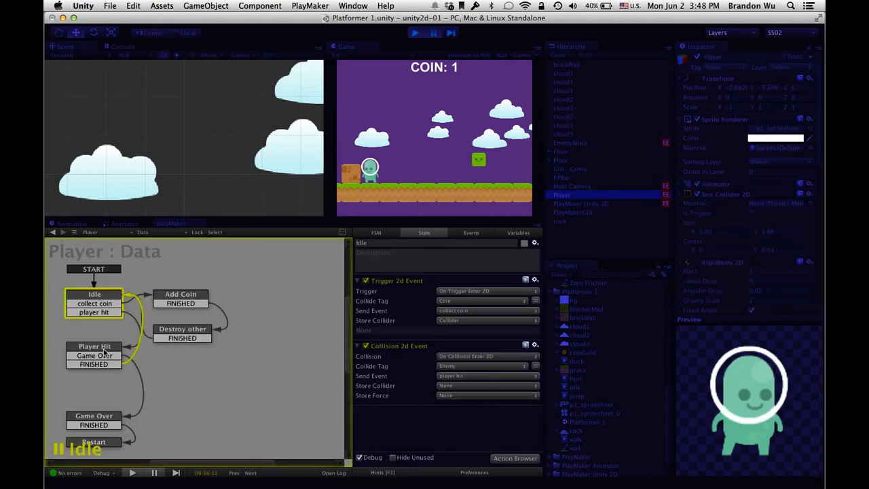
{"action": "left_click", "coordinate": [104, 349]}
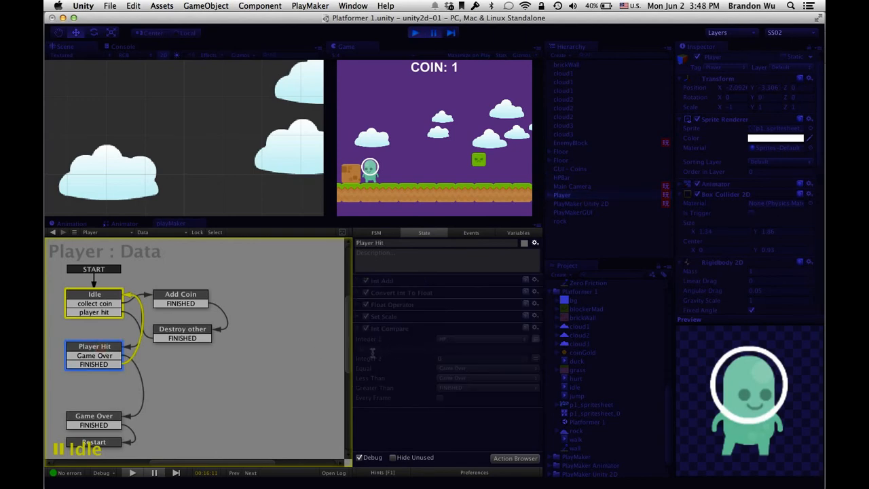
{"action": "scroll", "coordinate": [183, 130], "scroll_direction": "down", "scroll_amount": 5}
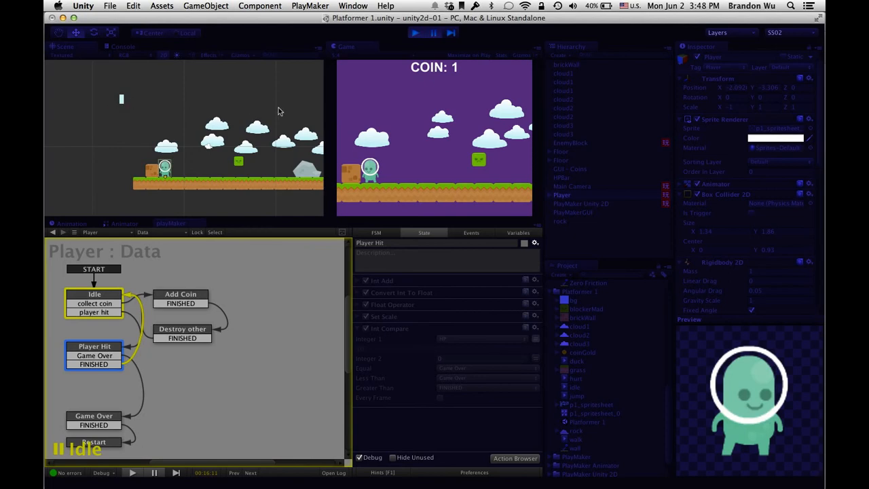
Shift the HPBar along X into the camera's view in the paused game, and stop the game
{"action": "left_click", "coordinate": [576, 177]}
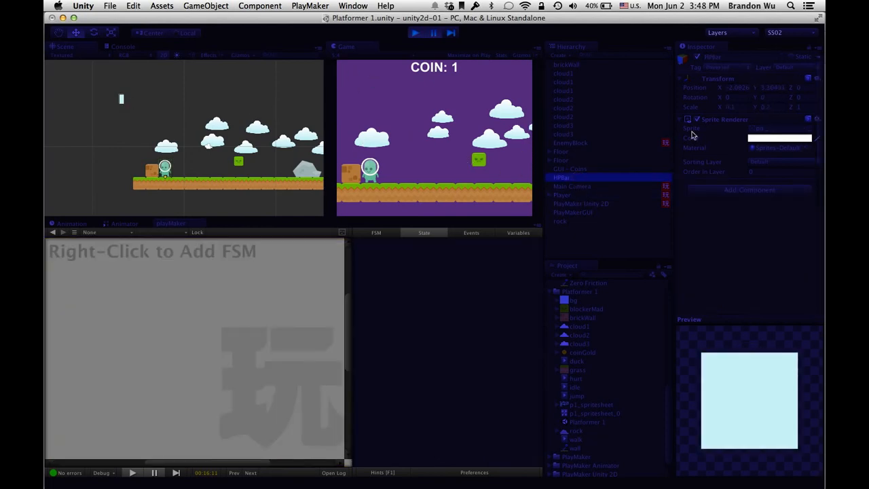
{"action": "left_click_drag", "start_coordinate": [721, 91], "coordinate": [781, 89]}
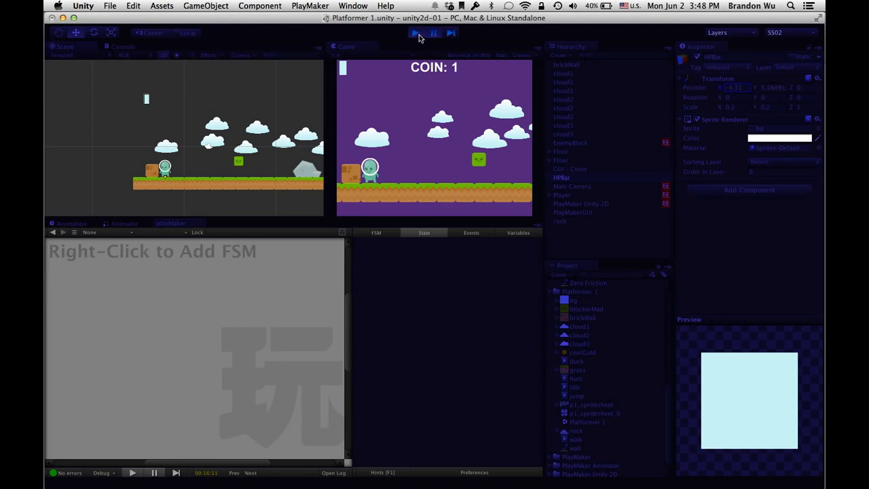
{"action": "left_click", "coordinate": [419, 34]}
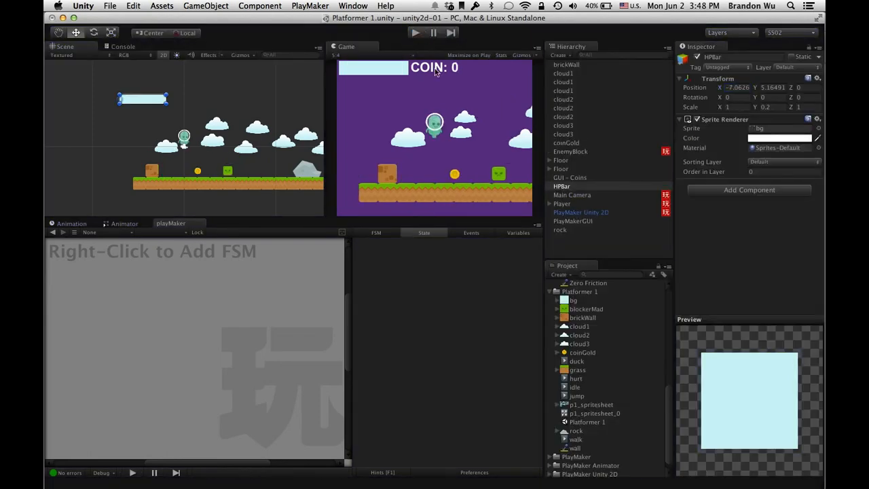
Try out the HPBar's X scale, set it back to 1 and reselect the HPBar
{"action": "left_click_drag", "start_coordinate": [718, 111], "coordinate": [718, 110]}
{"action": "left_click", "coordinate": [734, 109]}
{"action": "type", "text": "1"}
{"action": "key", "text": "Return"}
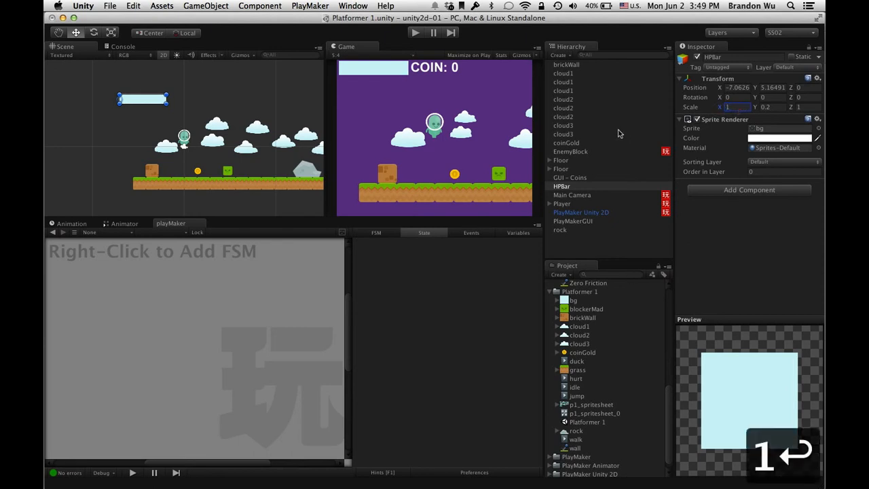
{"action": "left_click", "coordinate": [617, 134]}
{"action": "left_click", "coordinate": [603, 185]}
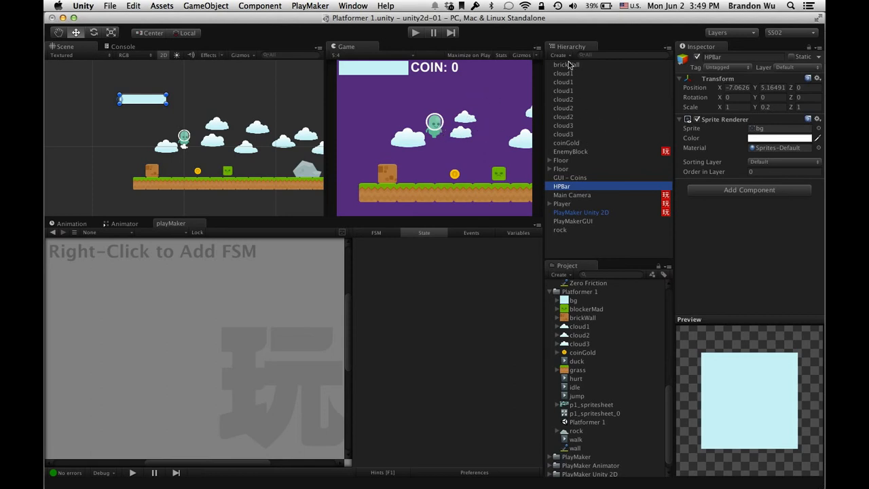
Shift the Main Camera to X 4.14 to check whether the HPBar follows it, and undo the move
{"action": "left_click", "coordinate": [627, 196]}
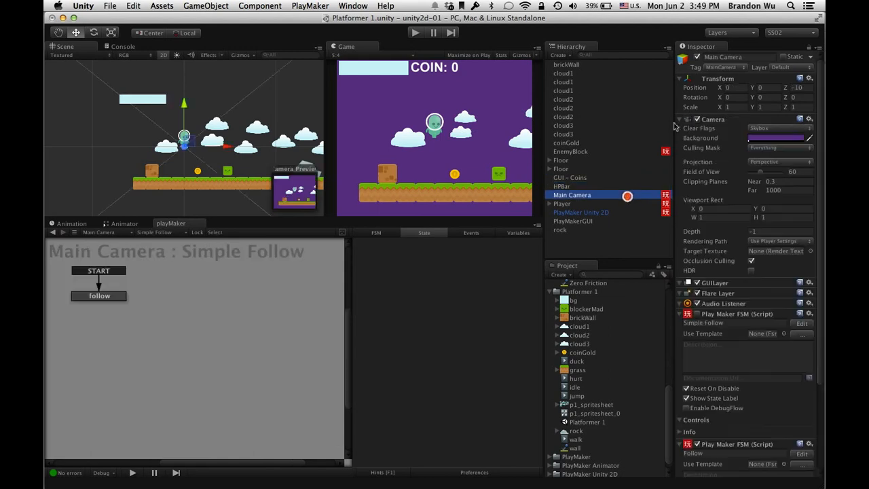
{"action": "left_click_drag", "start_coordinate": [718, 89], "coordinate": [804, 87]}
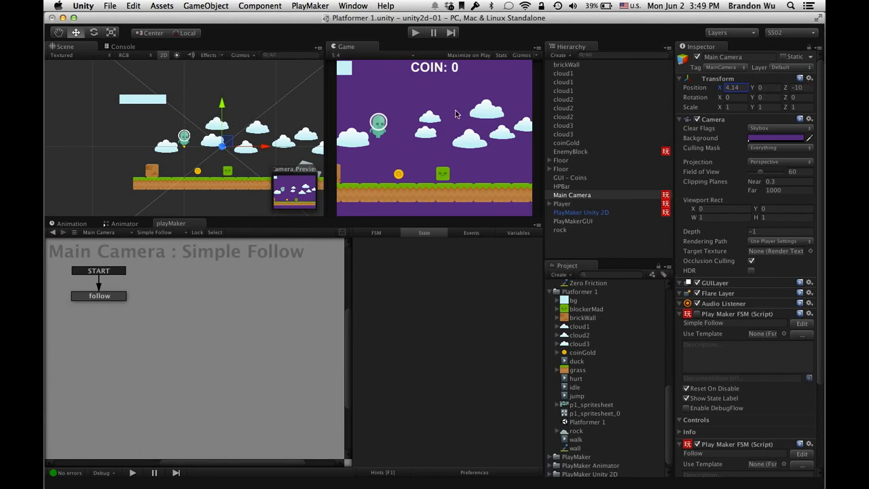
{"action": "key", "text": "super+z"}
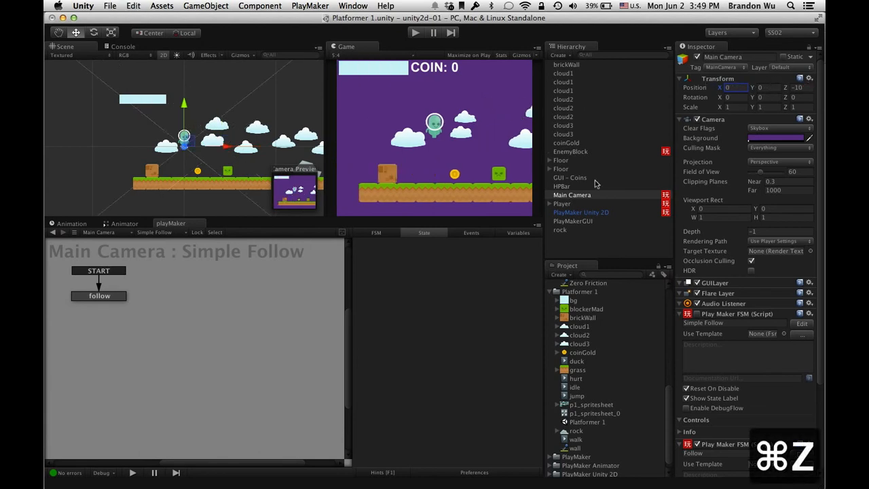
Make the HPBar a child of the Main Camera in the scene hierarchy
{"action": "mouse_move", "coordinate": [575, 188]}
{"action": "left_mouse_down"}
{"action": "mouse_move", "coordinate": [591, 186]}
{"action": "mouse_move", "coordinate": [581, 195]}
{"action": "left_mouse_up"}
{"action": "left_click", "coordinate": [578, 187]}
{"action": "left_click", "coordinate": [578, 195]}
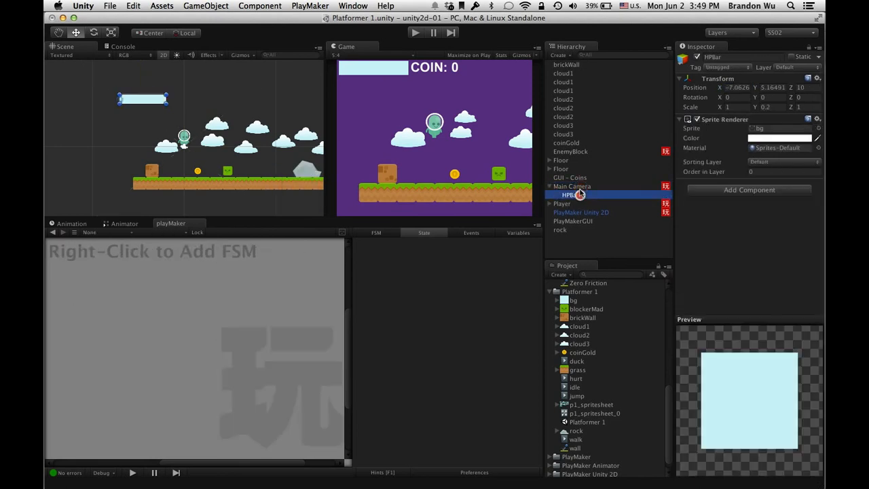
Shift the Main Camera along X to test it with the HPBar as its child, and undo the move
{"action": "left_click", "coordinate": [580, 186]}
{"action": "left_click_drag", "start_coordinate": [719, 88], "coordinate": [747, 89]}
{"action": "key", "text": "super+z"}
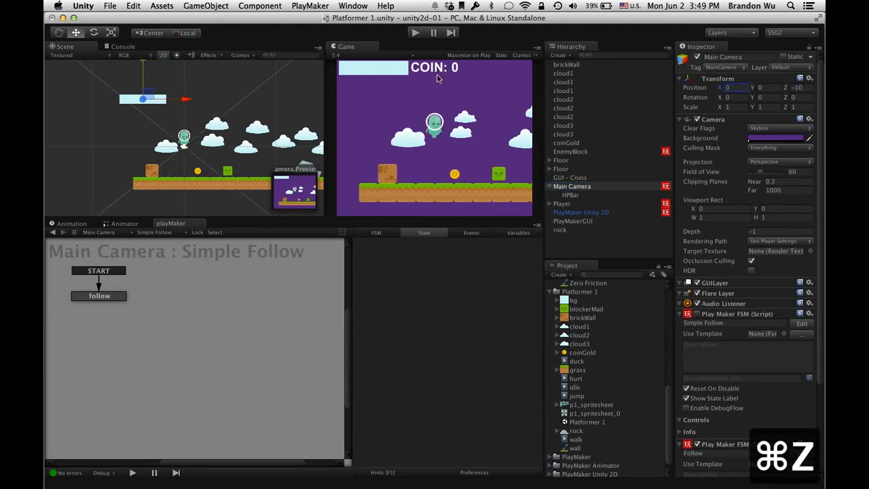
Review the Player's Player Hit actions, the Main Camera and its HPBar child
{"action": "left_click", "coordinate": [567, 204]}
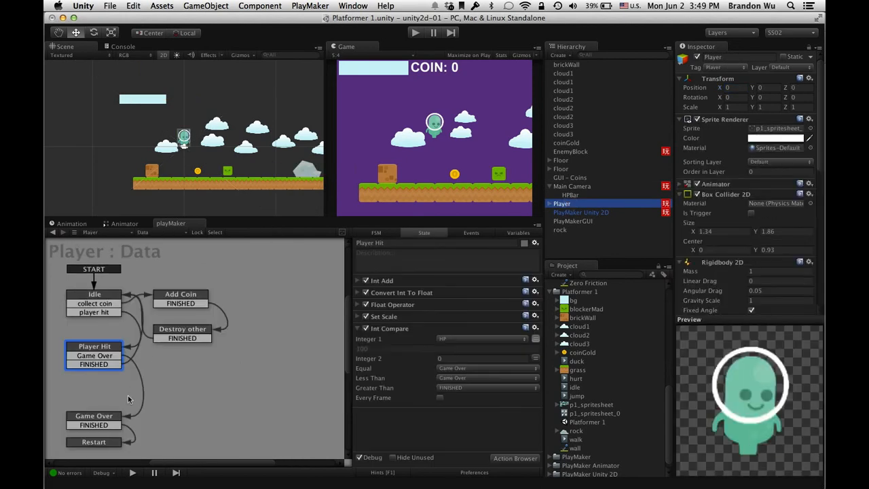
{"action": "left_click", "coordinate": [577, 186]}
{"action": "left_click", "coordinate": [578, 195]}
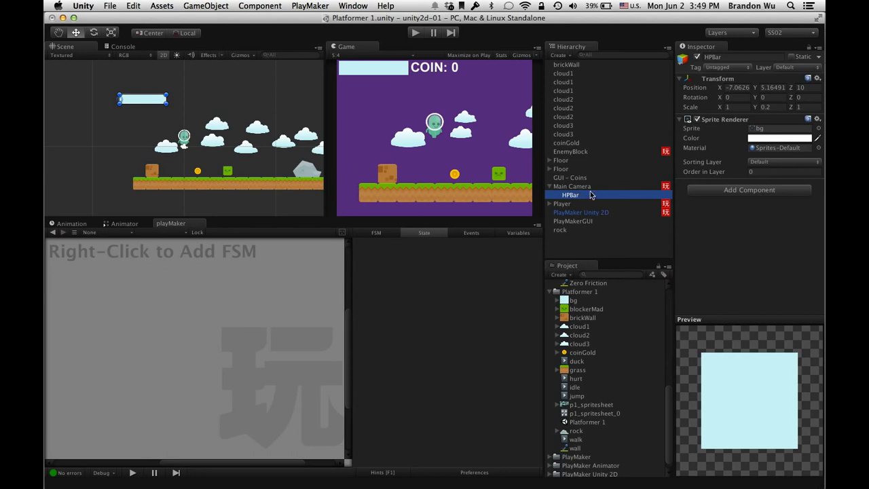
Duplicate the HPBar under the Main Camera and rename the copy HPBarBackground
{"action": "left_click", "coordinate": [588, 187]}
{"action": "left_click", "coordinate": [589, 195]}
{"action": "key", "text": "super+d"}
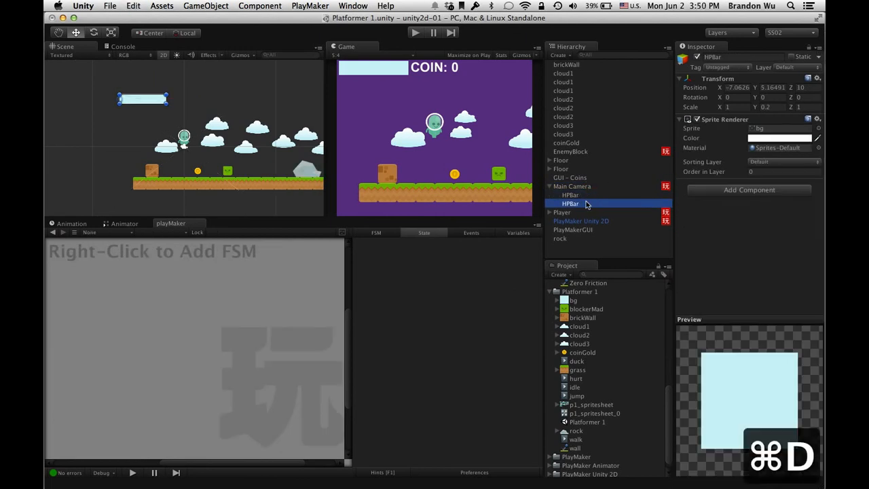
{"action": "left_click", "coordinate": [725, 57]}
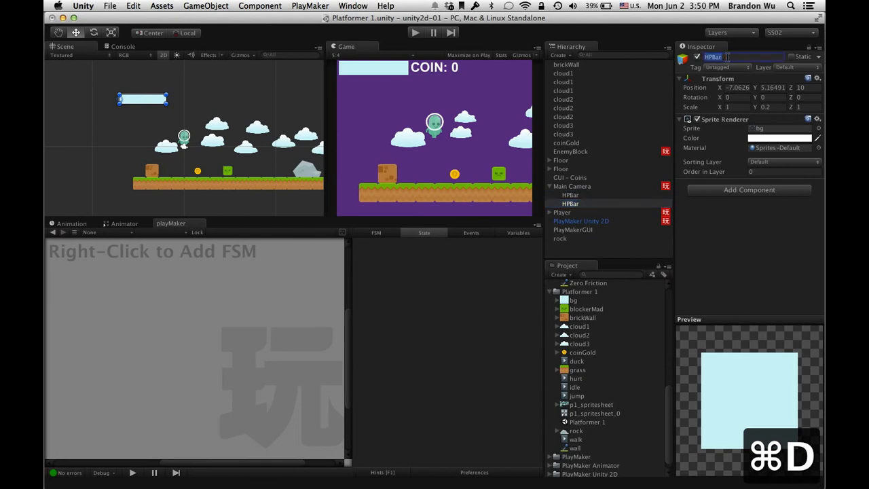
{"action": "key", "text": "Right"}
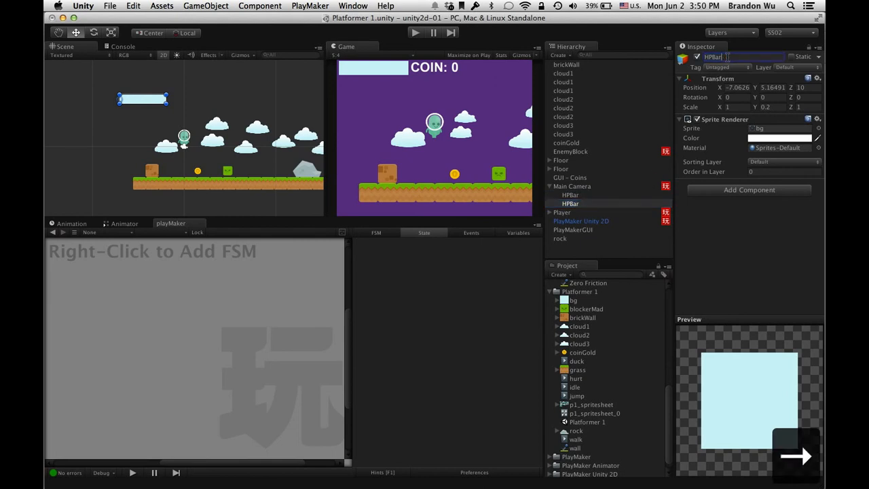
{"action": "type", "text": "Background"}
{"action": "key", "text": "Return"}
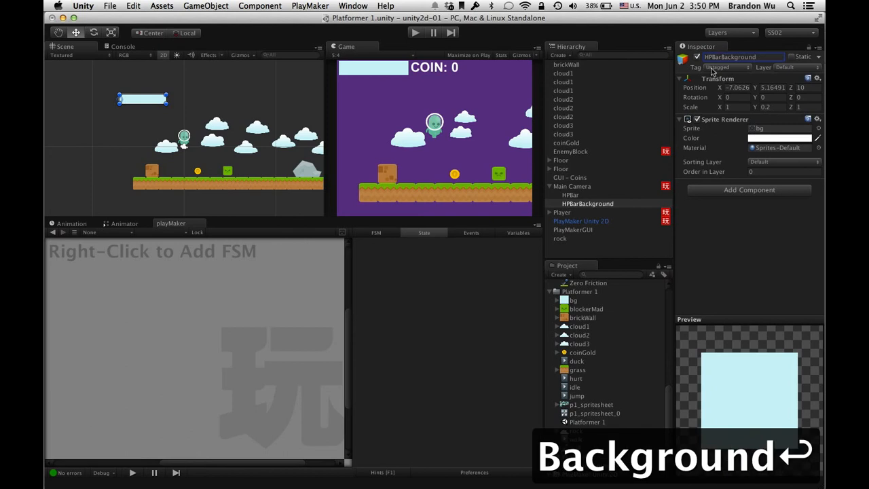
Make the HPBar a child of HPBarBackground and expand the parent to select the nested HPBar
{"action": "left_click", "coordinate": [592, 195]}
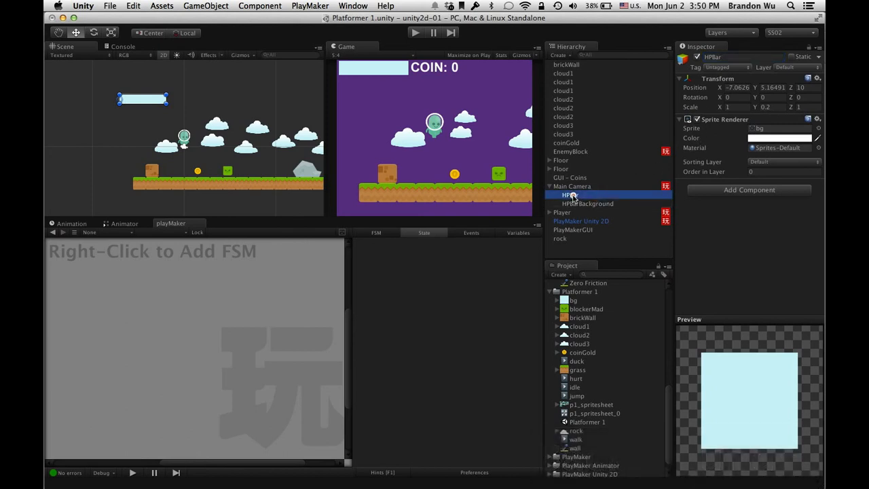
{"action": "left_click_drag", "start_coordinate": [572, 196], "coordinate": [595, 203]}
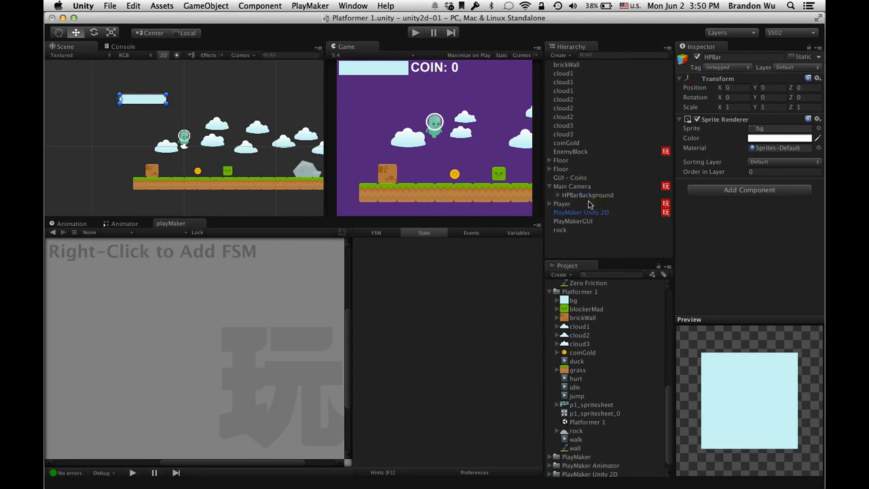
{"action": "left_click", "coordinate": [558, 195]}
{"action": "left_click", "coordinate": [575, 195]}
{"action": "left_click", "coordinate": [579, 203]}
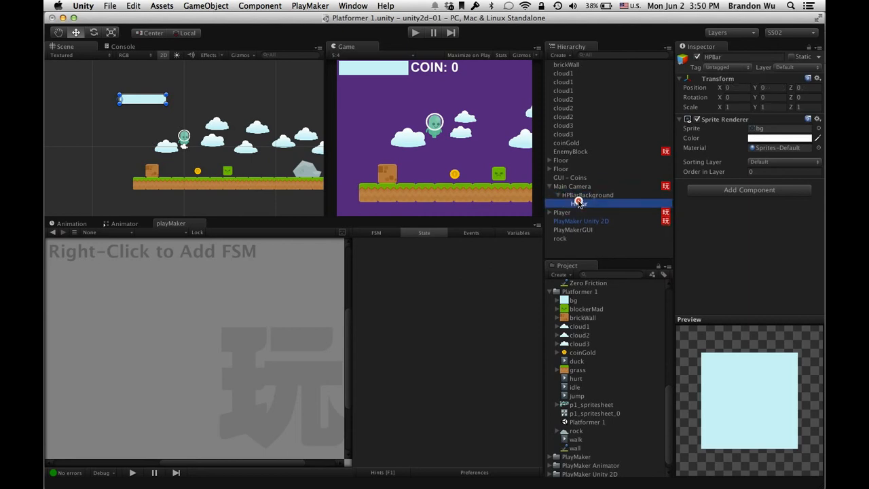
Try scaling the nested HPBar along X within HPBarBackground, and undo the scale change
{"action": "left_click", "coordinate": [578, 195]}
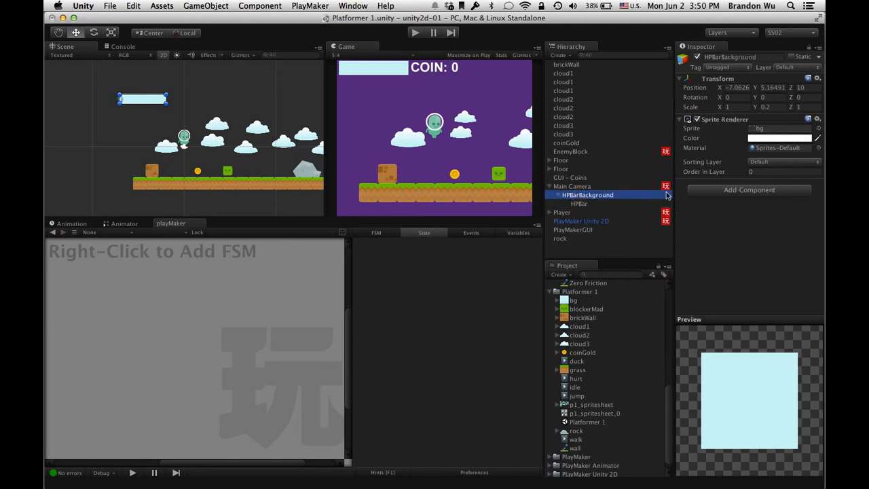
{"action": "left_click", "coordinate": [634, 204]}
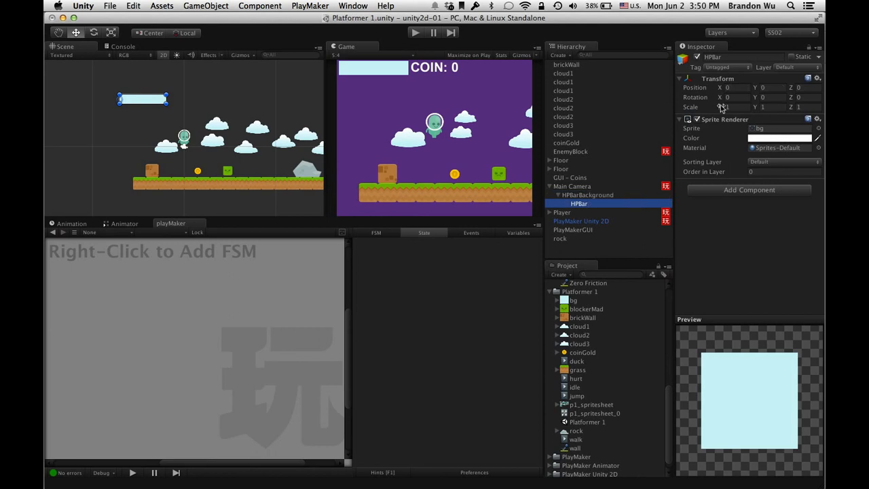
{"action": "mouse_move", "coordinate": [723, 110]}
{"action": "left_mouse_down"}
{"action": "mouse_move", "coordinate": [702, 113]}
{"action": "mouse_move", "coordinate": [740, 112]}
{"action": "mouse_move", "coordinate": [711, 112]}
{"action": "left_mouse_up"}
{"action": "key", "text": "super+z"}
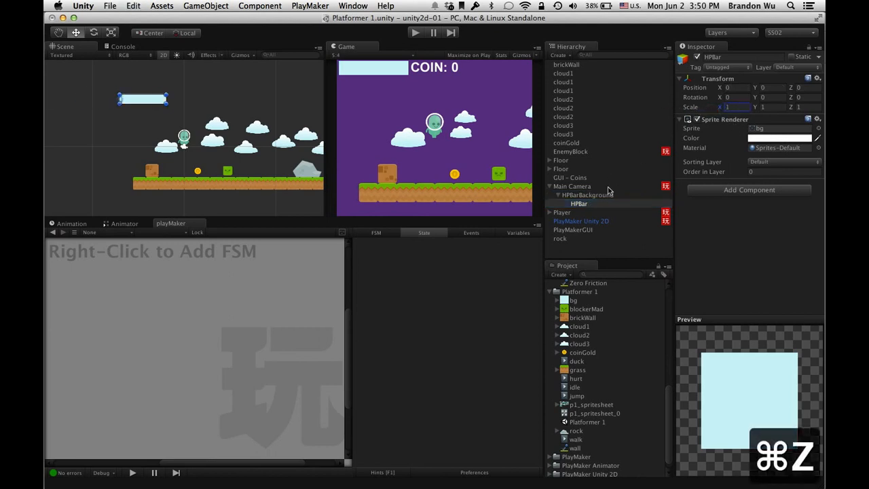
Compare the transforms of HPBarBackground, its HPBar child and the Main Camera
{"action": "left_click", "coordinate": [606, 195]}
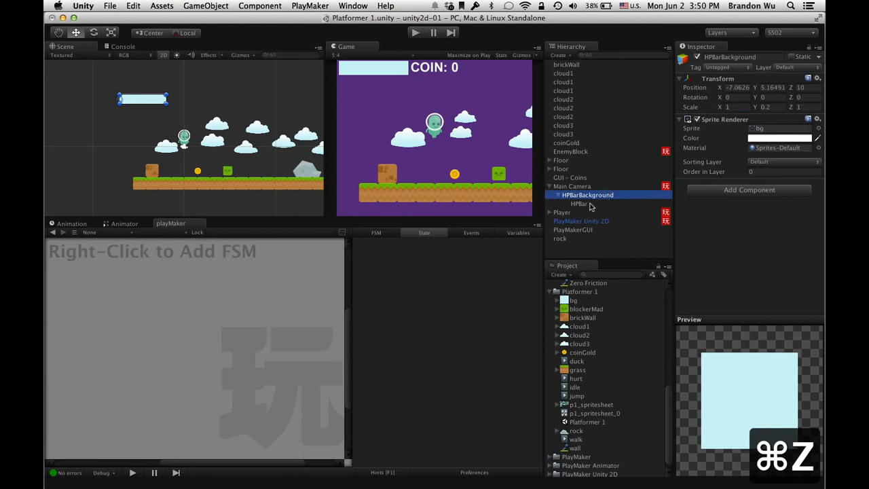
{"action": "left_click", "coordinate": [641, 203]}
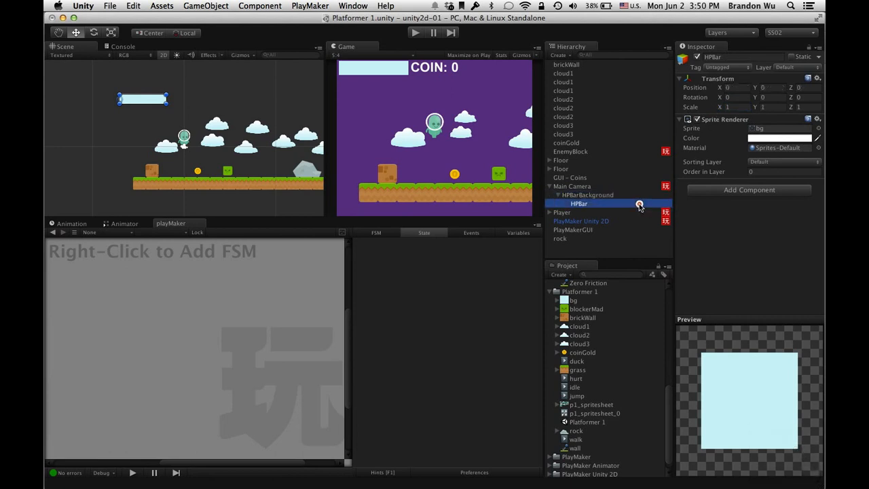
{"action": "left_click", "coordinate": [636, 196]}
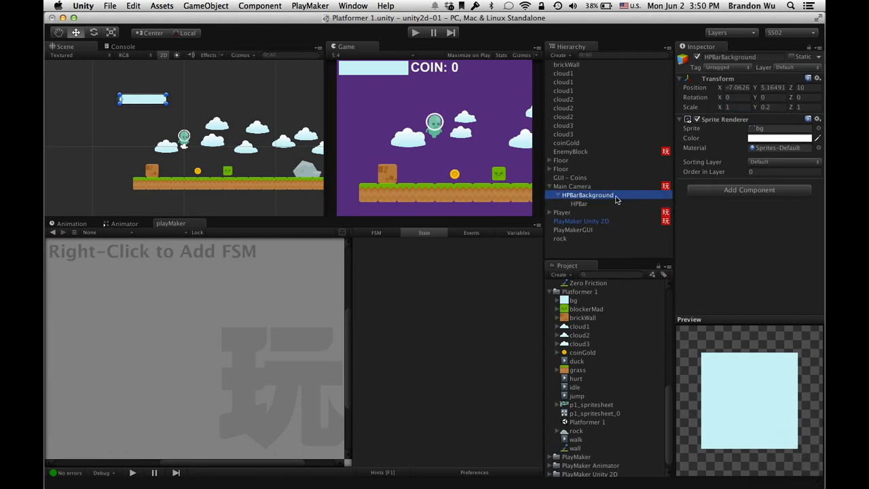
{"action": "left_click", "coordinate": [610, 186]}
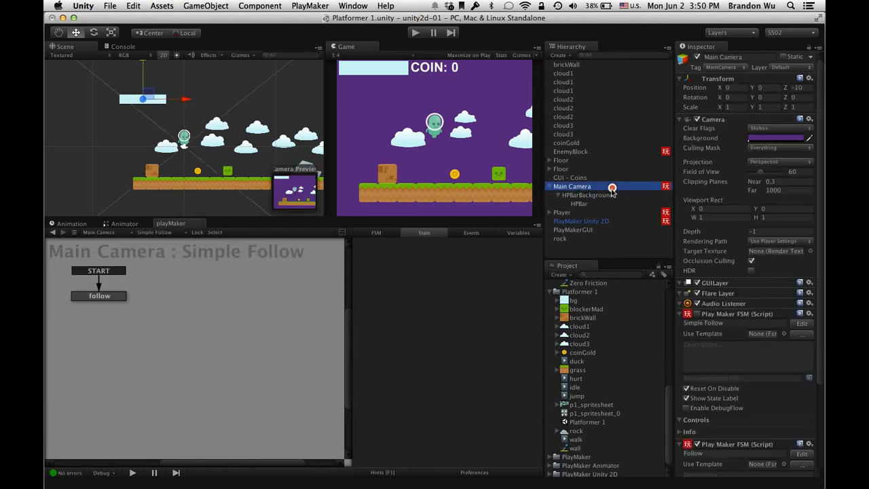
Make the HPBarBackground sprite translucent by setting its colour's alpha to 103
{"action": "left_click", "coordinate": [611, 195]}
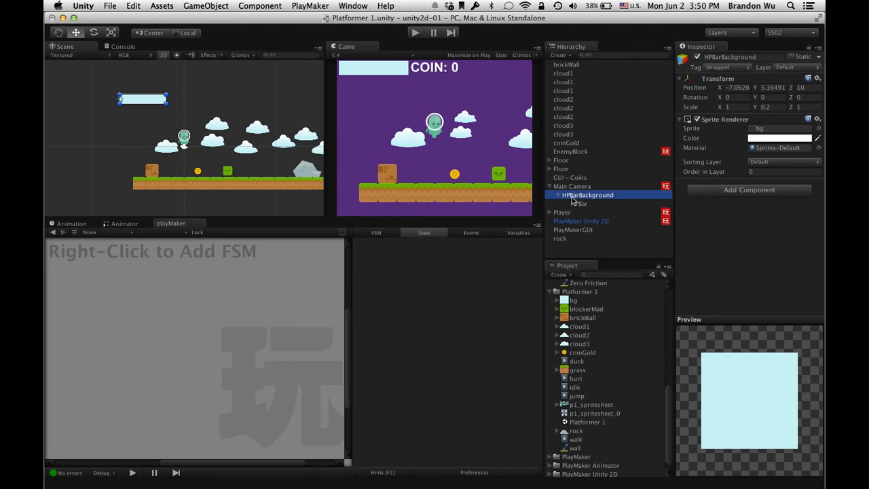
{"action": "left_click", "coordinate": [764, 140]}
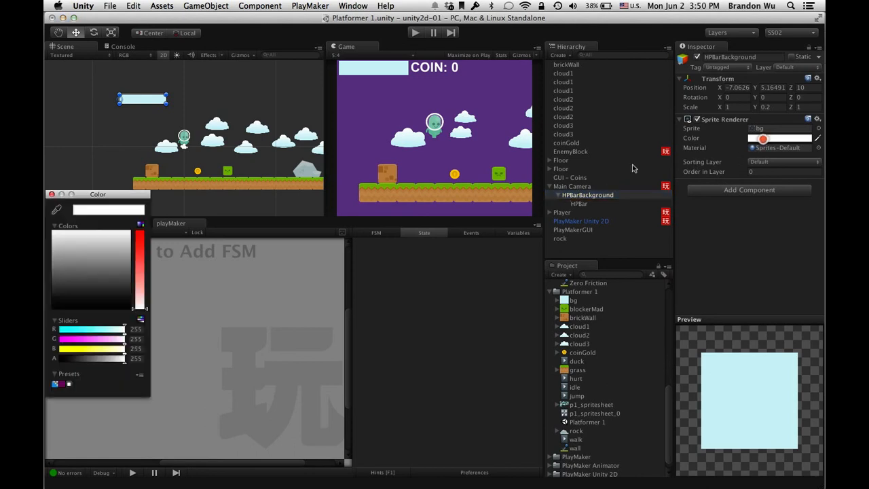
{"action": "left_click_drag", "start_coordinate": [97, 362], "coordinate": [87, 360]}
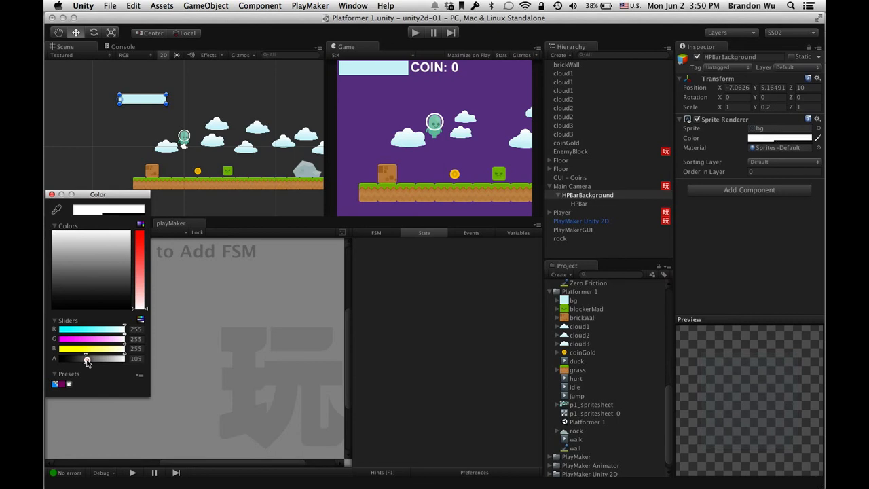
{"action": "left_click", "coordinate": [51, 194]}
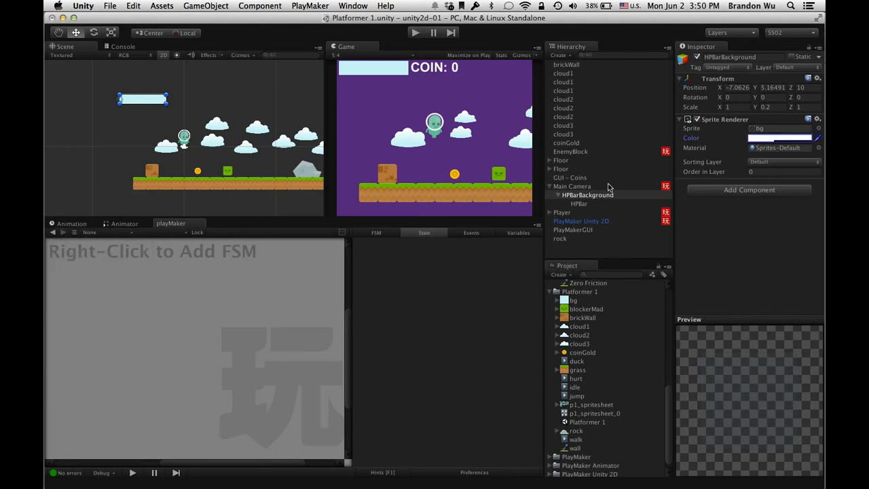
Try shrinking the nested HPBar along X over its background, and set its X scale back to 1
{"action": "left_click", "coordinate": [619, 204]}
{"action": "mouse_move", "coordinate": [720, 111]}
{"action": "left_mouse_down"}
{"action": "mouse_move", "coordinate": [700, 113]}
{"action": "mouse_move", "coordinate": [716, 112]}
{"action": "mouse_move", "coordinate": [707, 112]}
{"action": "left_mouse_up"}
{"action": "left_click", "coordinate": [740, 106]}
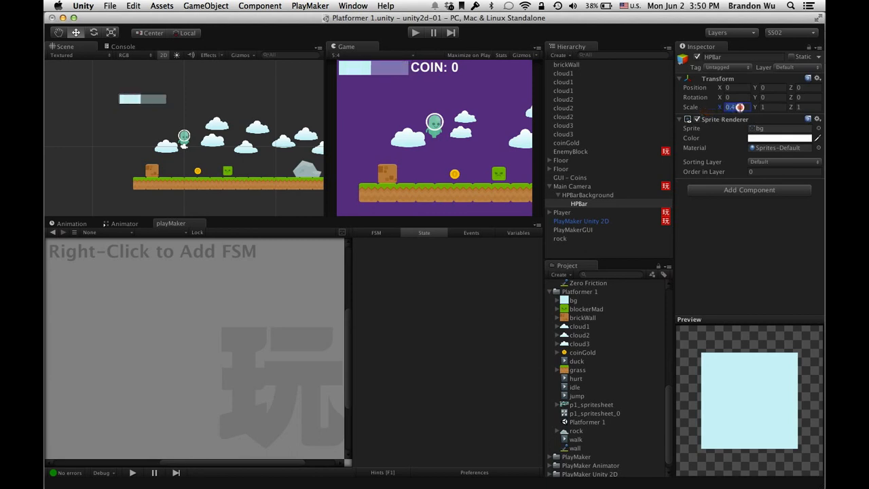
{"action": "type", "text": "1"}
{"action": "key", "text": "Return"}
Try HPBar as the parent of HPBarBackground with a reduced X scale, undo the scaling and restore the original nesting
{"action": "left_click", "coordinate": [621, 195]}
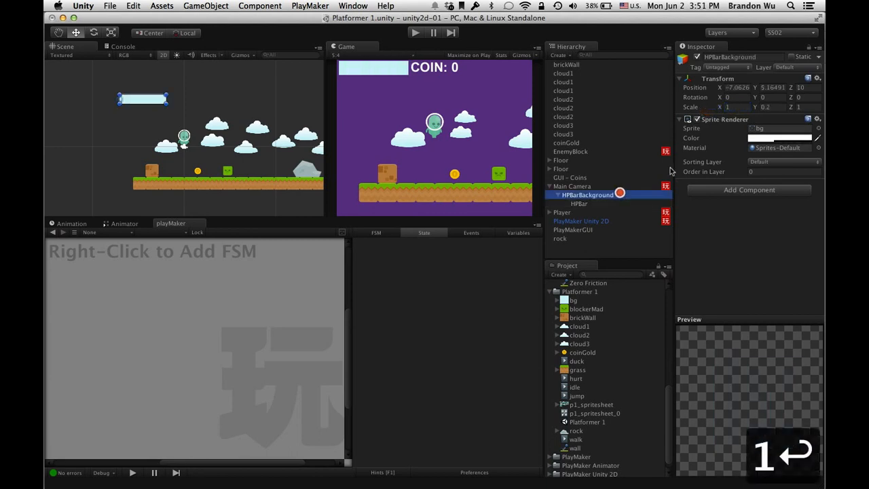
{"action": "left_click_drag", "start_coordinate": [588, 204], "coordinate": [559, 196]}
{"action": "left_click", "coordinate": [590, 202]}
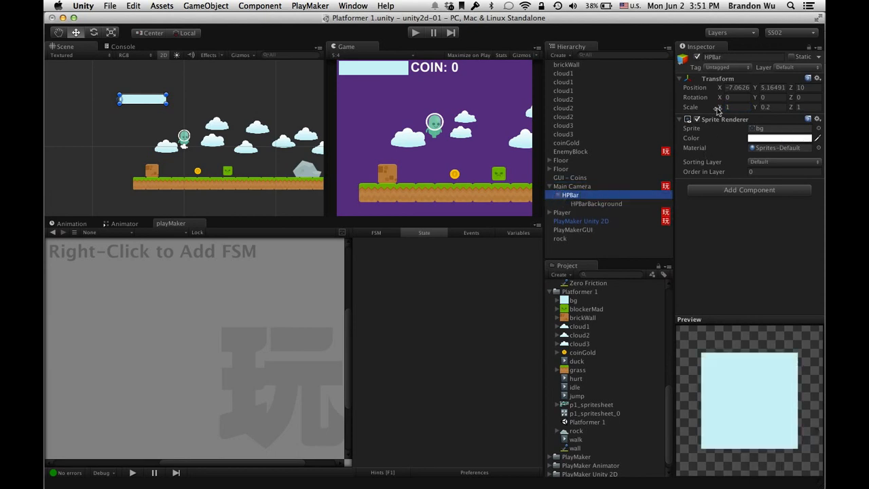
{"action": "mouse_move", "coordinate": [717, 110]}
{"action": "left_mouse_down"}
{"action": "mouse_move", "coordinate": [698, 114]}
{"action": "mouse_move", "coordinate": [715, 113]}
{"action": "left_mouse_up"}
{"action": "key", "text": "super+z"}
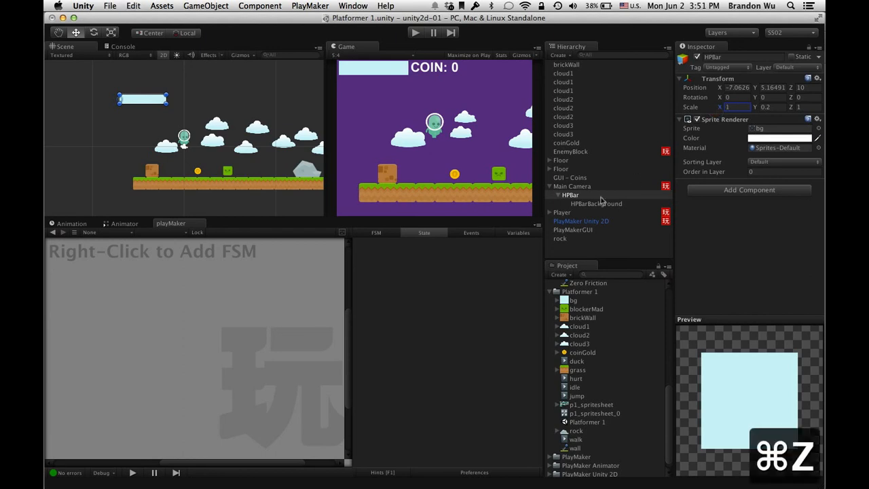
{"action": "mouse_move", "coordinate": [597, 206]}
{"action": "left_mouse_down"}
{"action": "mouse_move", "coordinate": [572, 193]}
{"action": "mouse_move", "coordinate": [577, 187]}
{"action": "mouse_move", "coordinate": [584, 201]}
{"action": "mouse_move", "coordinate": [596, 199]}
{"action": "left_mouse_up"}
{"action": "left_click", "coordinate": [594, 195]}
Check which object the Set Scale action targets in the Player Hit state of the Player's Data FSM
{"action": "left_click", "coordinate": [588, 213]}
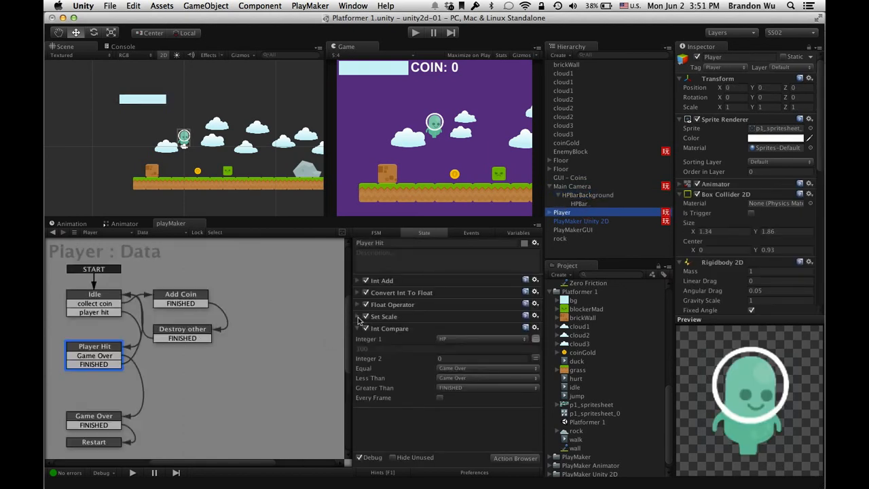
{"action": "left_click", "coordinate": [359, 317]}
{"action": "left_click", "coordinate": [448, 338]}
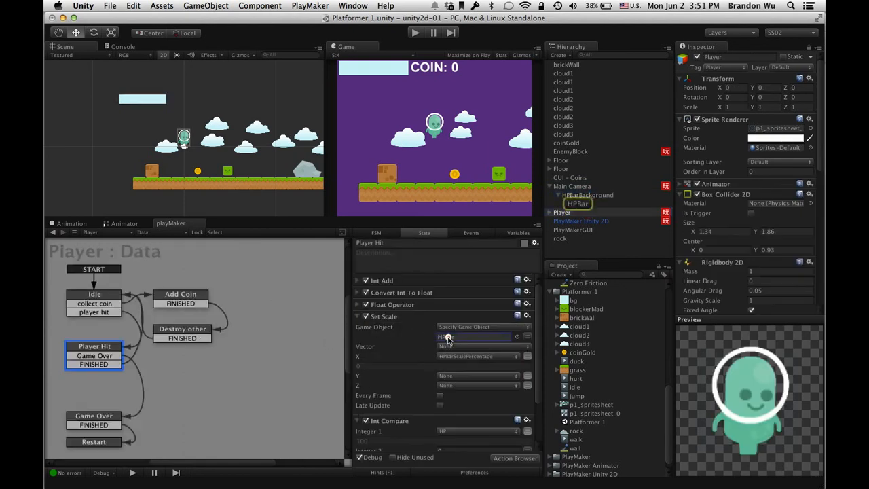
Play-test the health bar by moving the player into the coin and the enemy until game over, and stop the game
{"action": "left_click", "coordinate": [416, 33]}
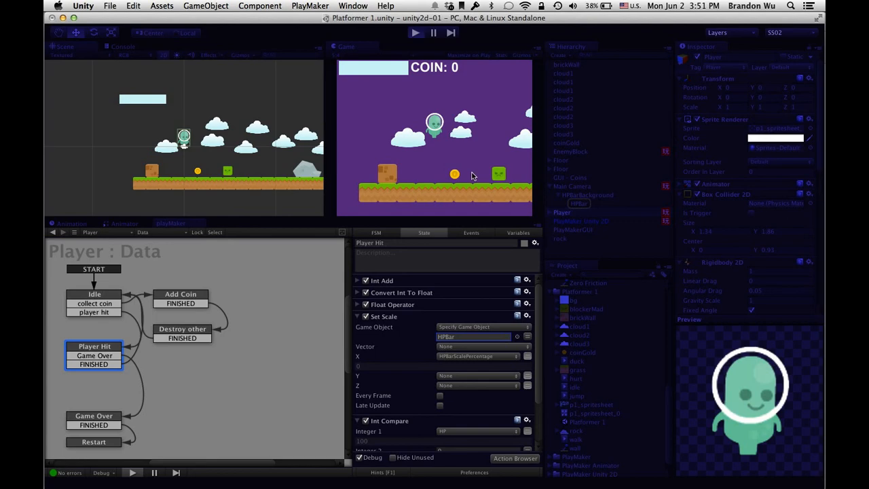
{"action": "key", "text": "super+p"}
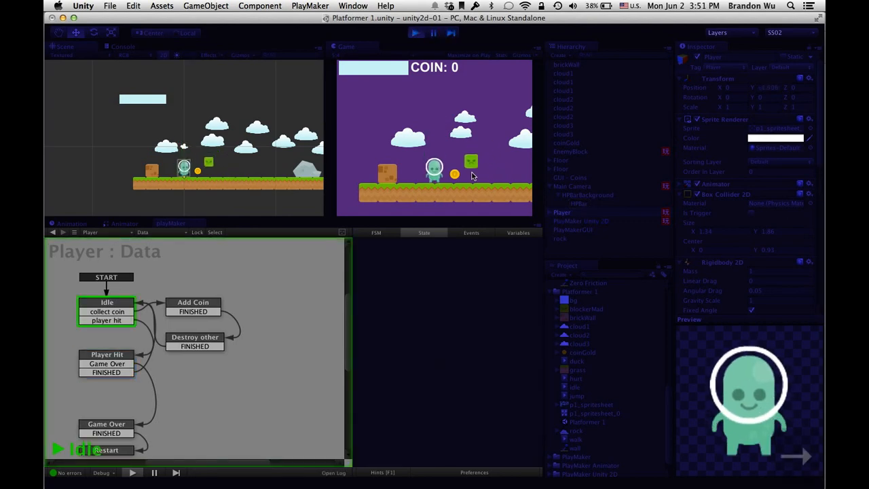
{"action": "key", "text": "Right"}
{"action": "key", "text": "Left"}
{"action": "key", "text": "Right"}
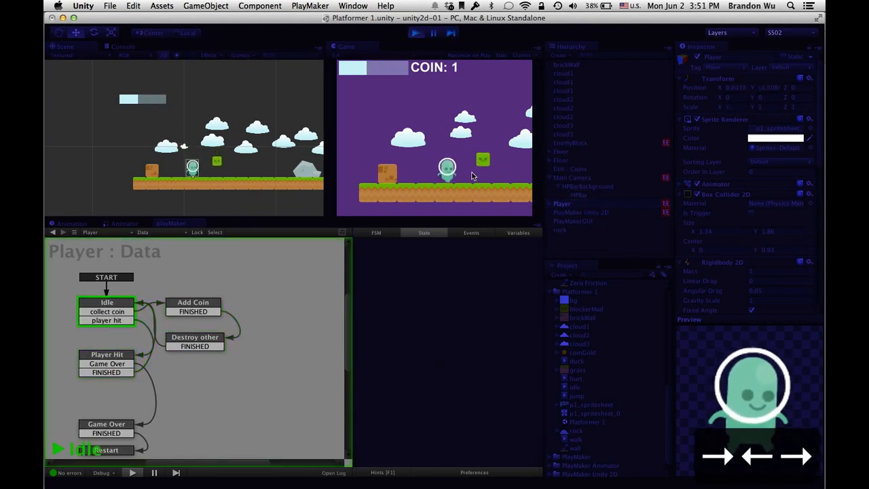
{"action": "key", "text": "Left"}
{"action": "key", "text": "Left"}
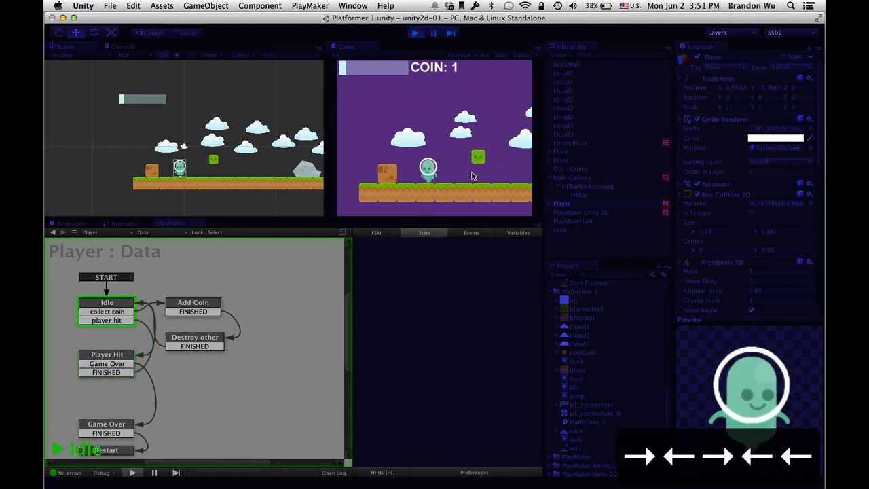
{"action": "key", "text": "Right"}
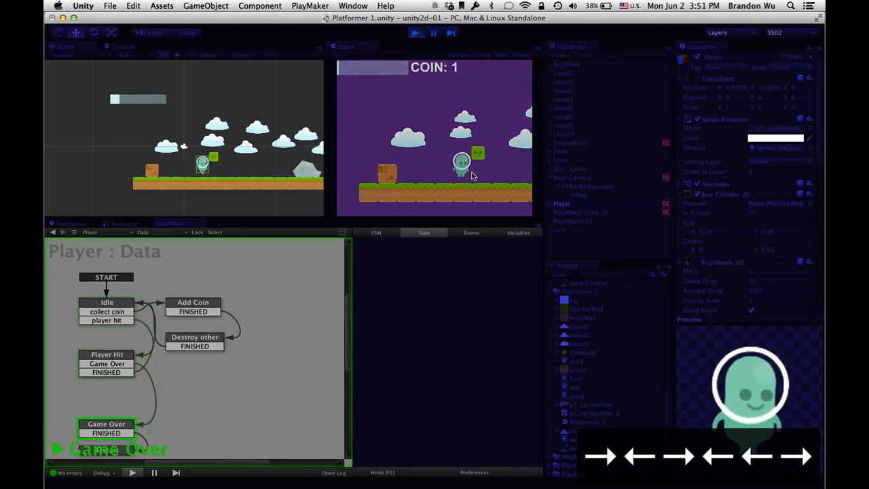
{"action": "key", "text": "Left"}
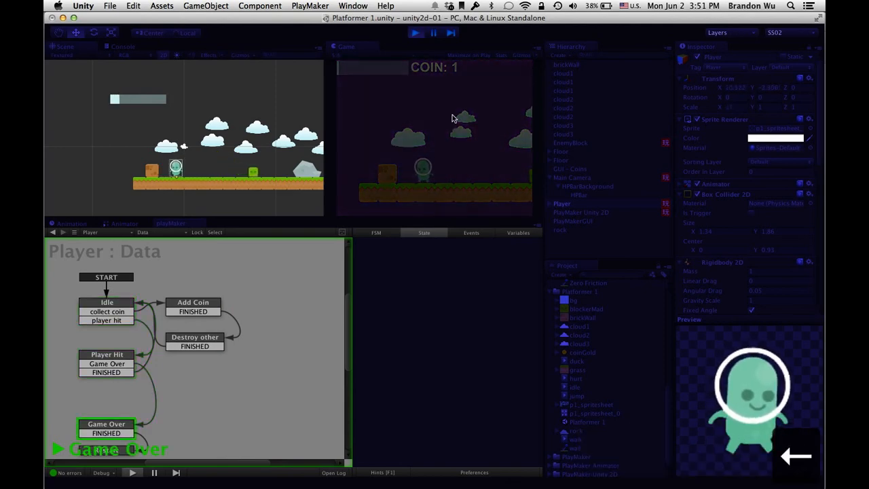
{"action": "left_click", "coordinate": [416, 34]}
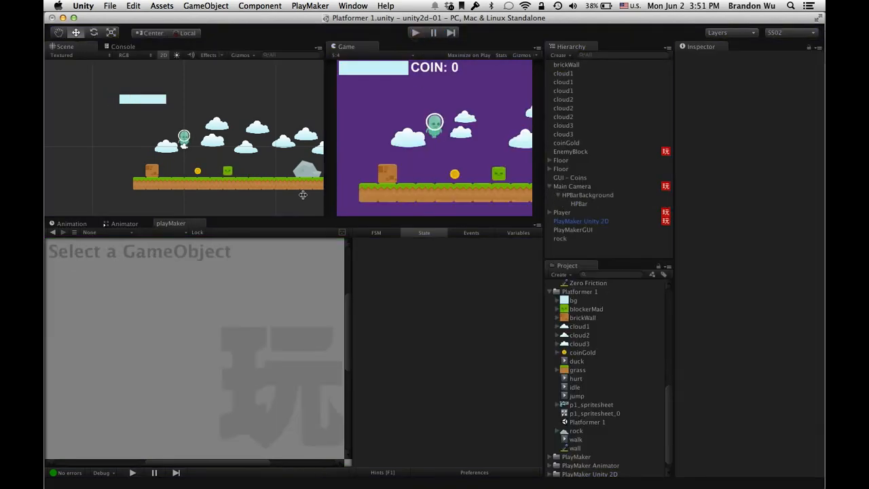
Examine the Set Scale and Int Compare actions in the Player Hit state and the actions of the Game Over state
{"action": "left_click", "coordinate": [585, 213]}
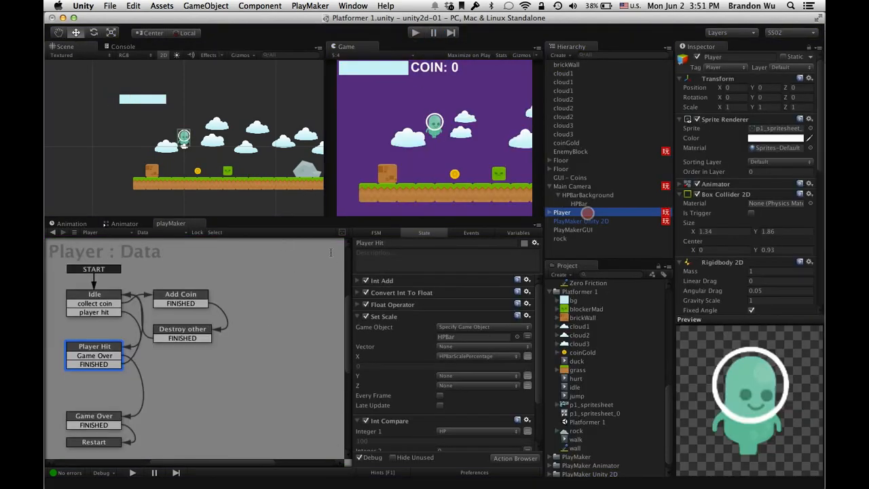
{"action": "left_click", "coordinate": [357, 316]}
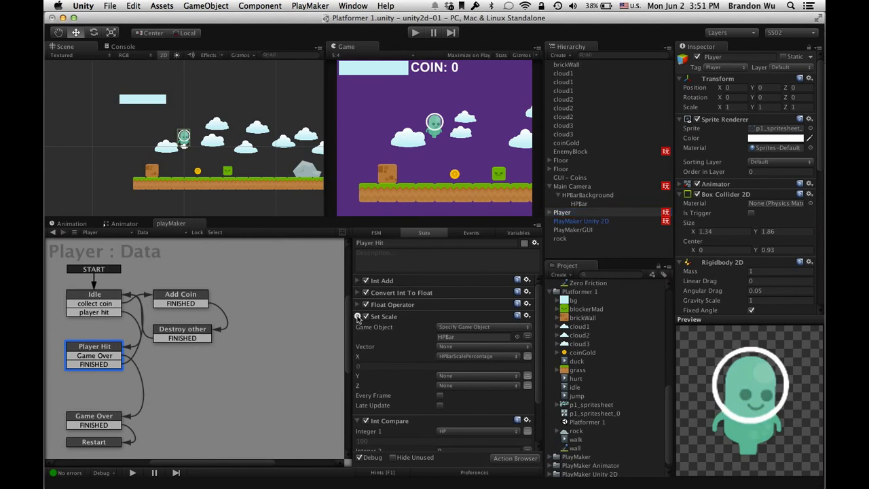
{"action": "left_click", "coordinate": [357, 316]}
{"action": "left_click", "coordinate": [357, 317]}
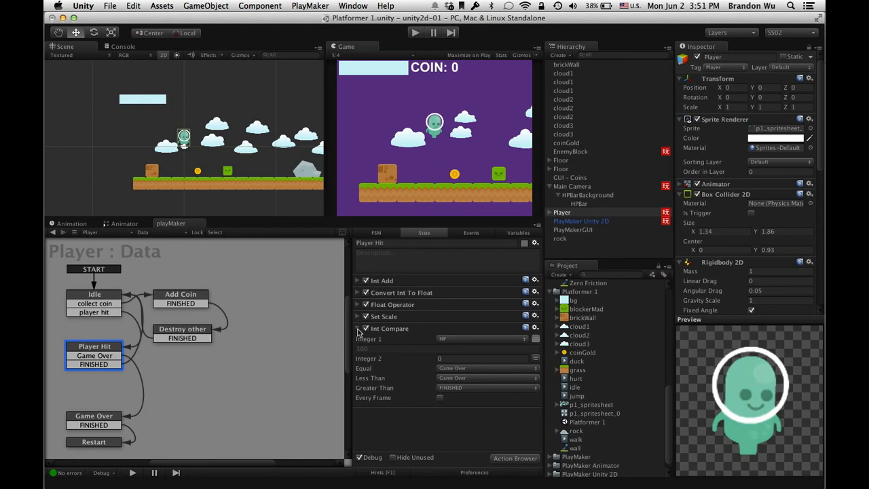
{"action": "left_click", "coordinate": [358, 316]}
{"action": "left_click", "coordinate": [358, 316]}
{"action": "left_click", "coordinate": [358, 317]}
{"action": "left_click", "coordinate": [357, 316]}
{"action": "left_click", "coordinate": [358, 317]}
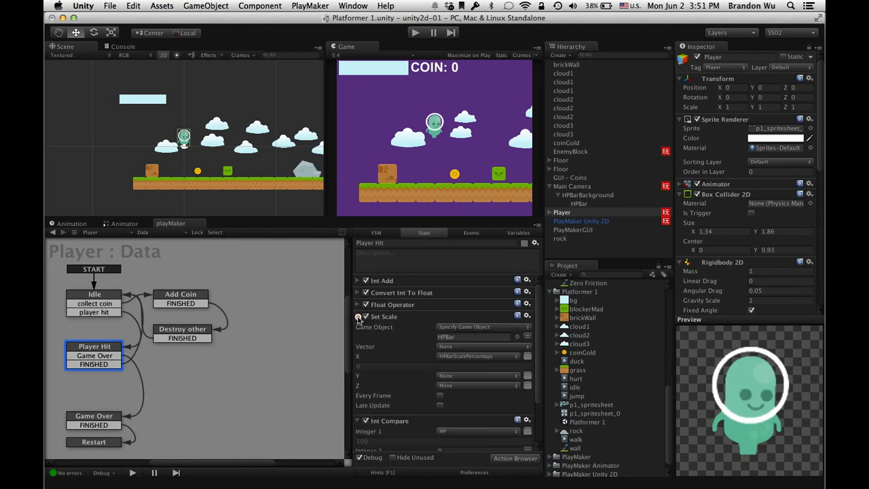
{"action": "left_click", "coordinate": [358, 316]}
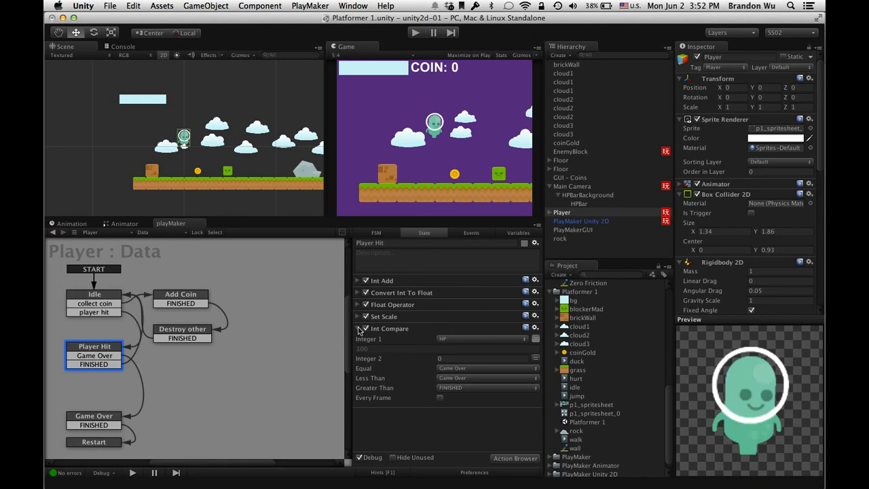
{"action": "left_click", "coordinate": [359, 329]}
{"action": "left_click", "coordinate": [358, 317]}
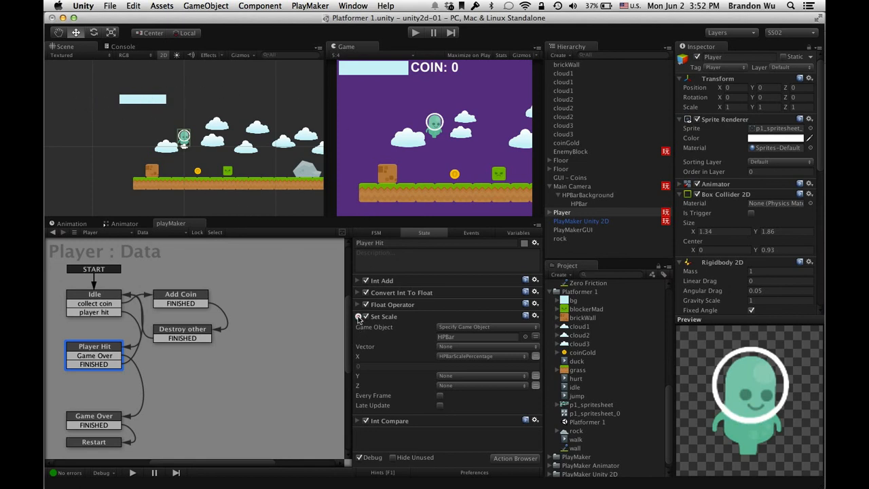
{"action": "left_click", "coordinate": [358, 317]}
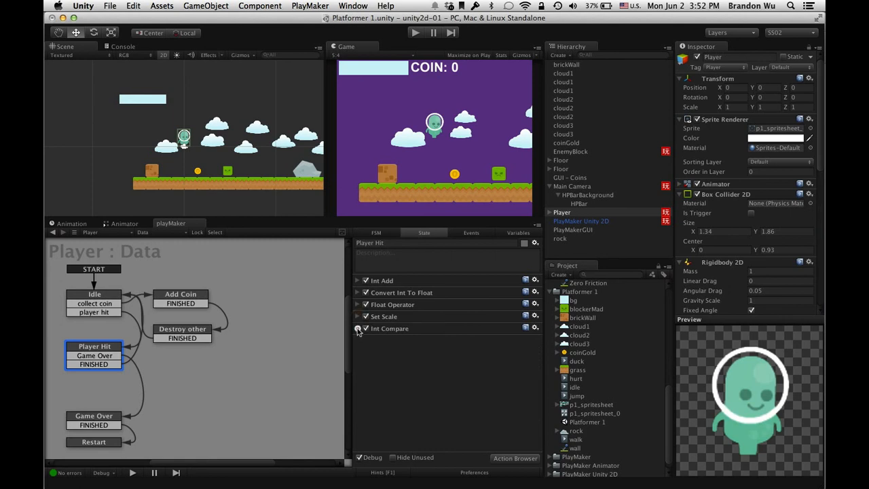
{"action": "left_click", "coordinate": [358, 328]}
{"action": "left_click", "coordinate": [358, 329]}
{"action": "left_click", "coordinate": [101, 424]}
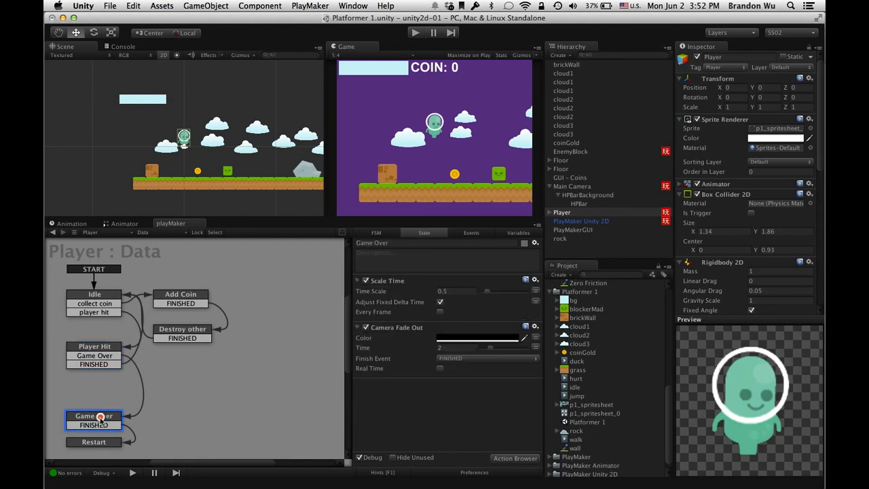
Copy the Set Scale action from the Player Hit state into the Game Over state and place it above Scale Time
{"action": "left_click", "coordinate": [112, 350]}
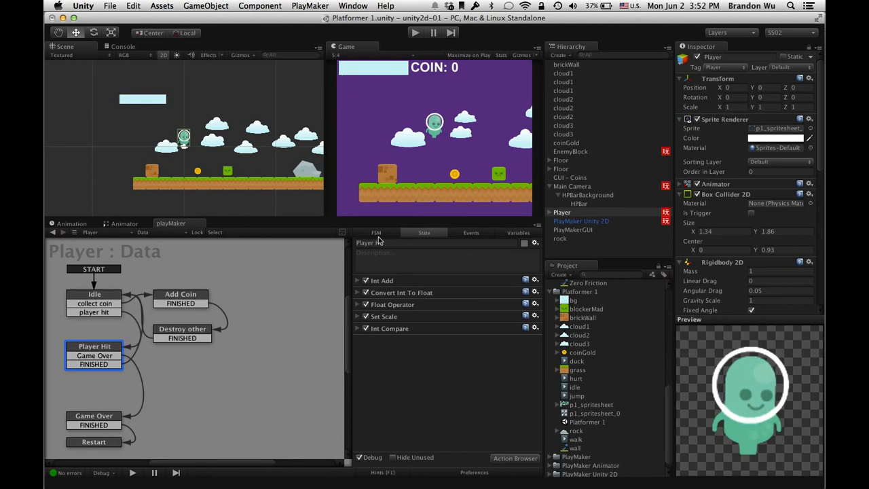
{"action": "left_click", "coordinate": [358, 317]}
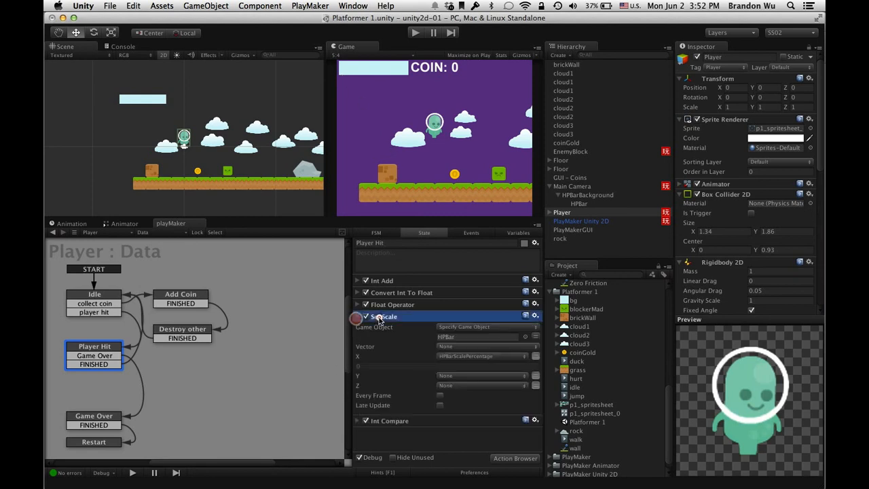
{"action": "key", "text": "super+c"}
{"action": "left_click_drag", "start_coordinate": [115, 417], "coordinate": [115, 408]}
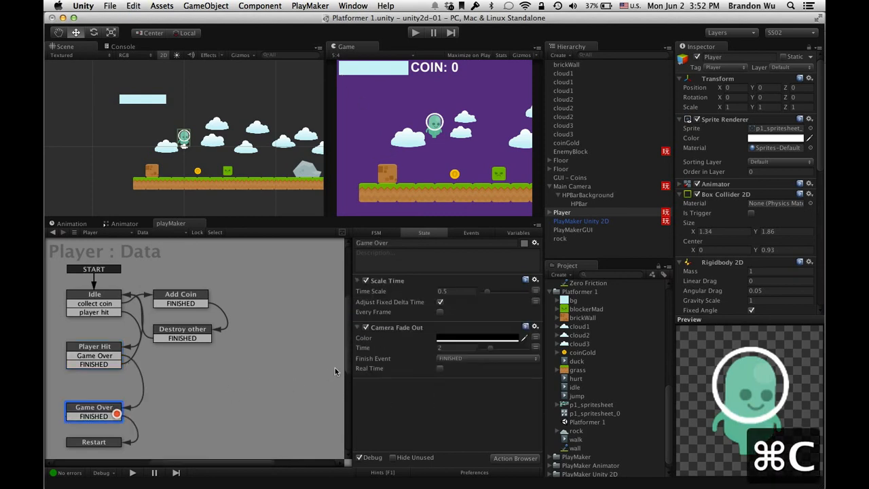
{"action": "key", "text": "super+v"}
{"action": "left_click_drag", "start_coordinate": [385, 382], "coordinate": [390, 287]}
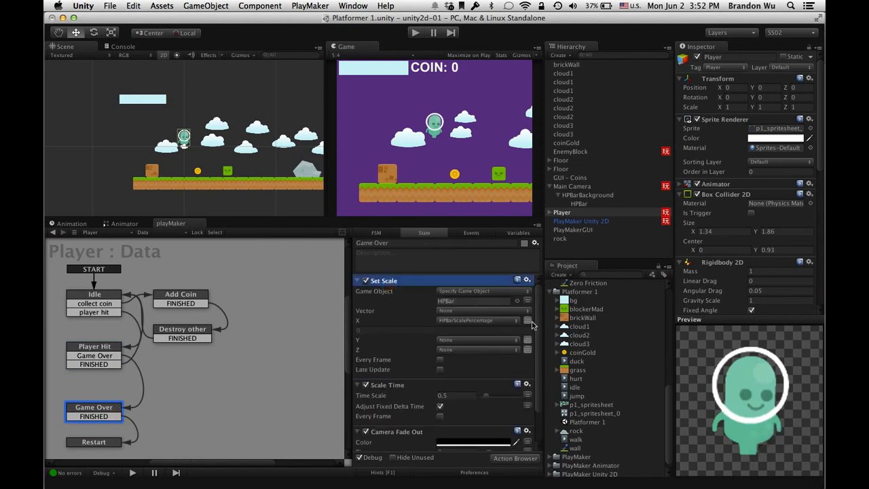
Replace the variable for X in the Game Over state's Set Scale action with a fixed value of 0
{"action": "left_click", "coordinate": [528, 320]}
{"action": "left_click", "coordinate": [474, 319]}
{"action": "type", "text": "0"}
{"action": "key", "text": "Return"}
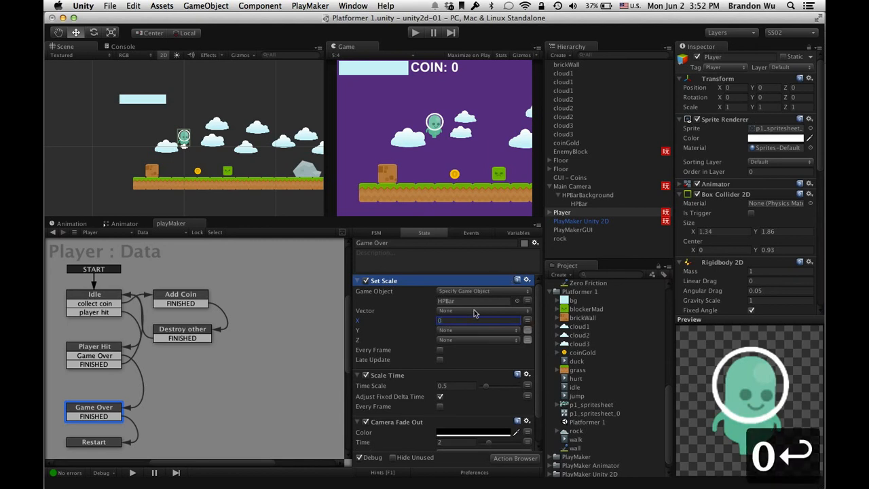
Preview the HPBar with an X scale of 0, and set the X scale back to 1
{"action": "left_click", "coordinate": [600, 203]}
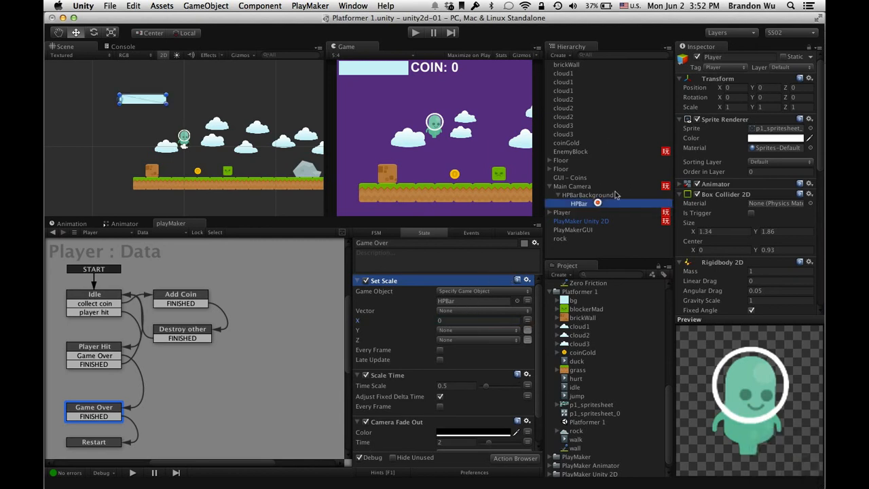
{"action": "left_click", "coordinate": [736, 107]}
{"action": "type", "text": "0"}
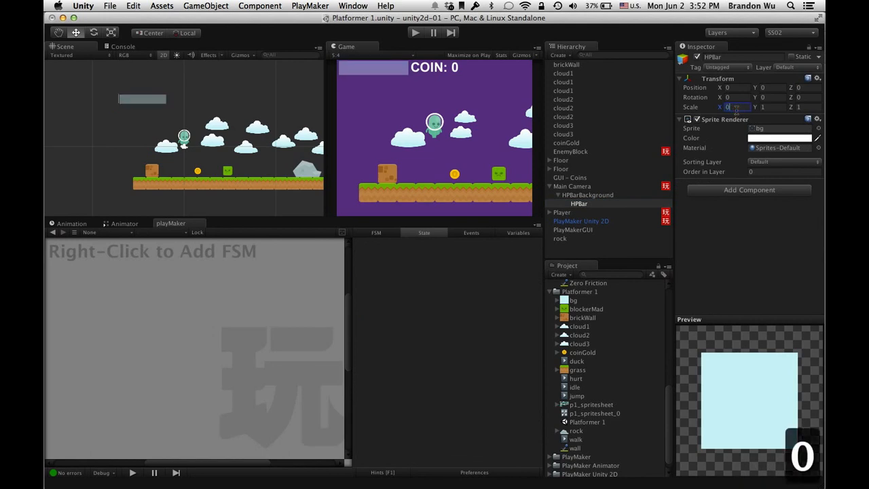
{"action": "key", "text": "BackSpace"}
{"action": "type", "text": "1"}
{"action": "key", "text": "Return"}
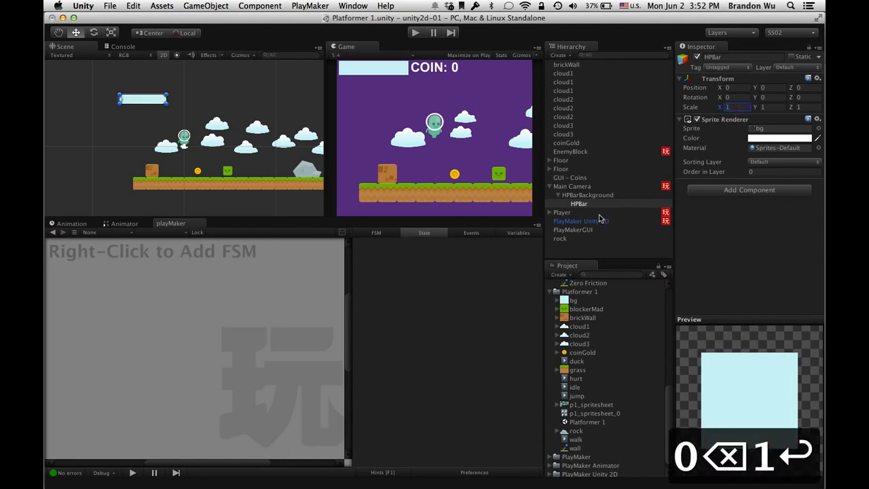
Save the scene and play-test the health bar by running the player into the enemy until game over
{"action": "key", "text": "super+s"}
{"action": "left_click", "coordinate": [417, 33]}
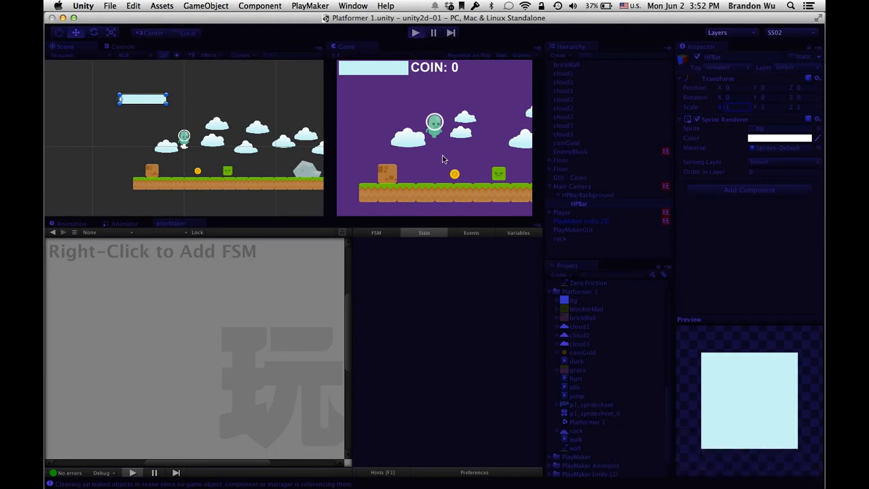
{"action": "key", "text": "Right"}
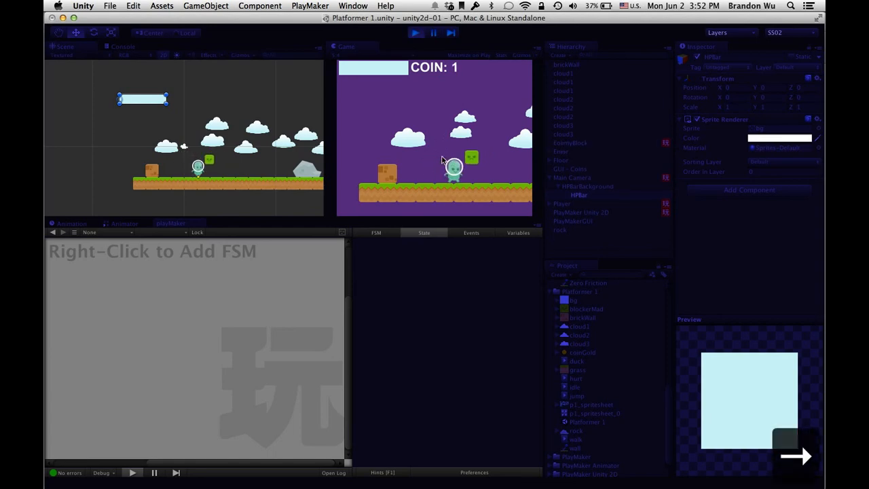
{"action": "key", "text": "Right"}
{"action": "key", "text": "Left"}
{"action": "key", "text": "Right"}
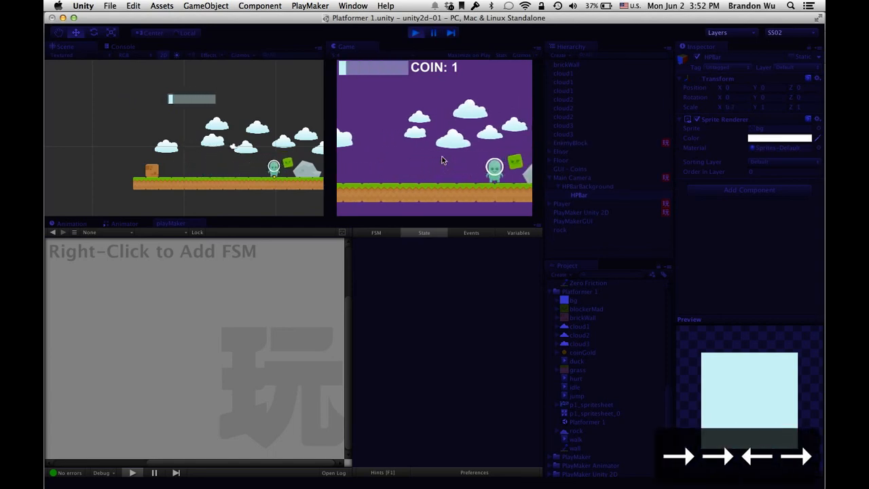
{"action": "key", "text": "Left"}
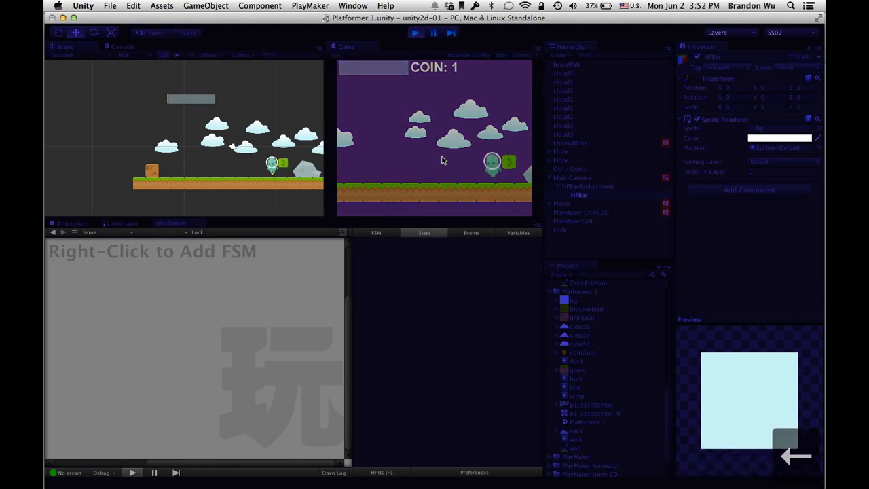
{"action": "key", "text": "Right"}
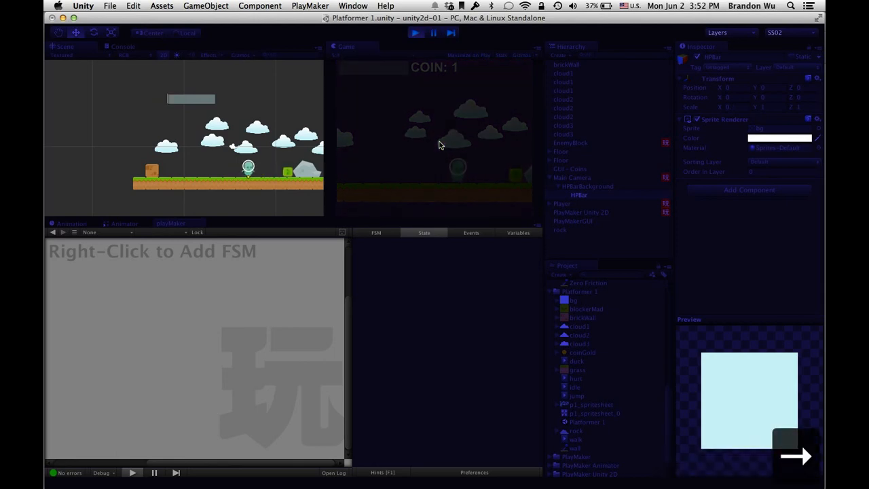